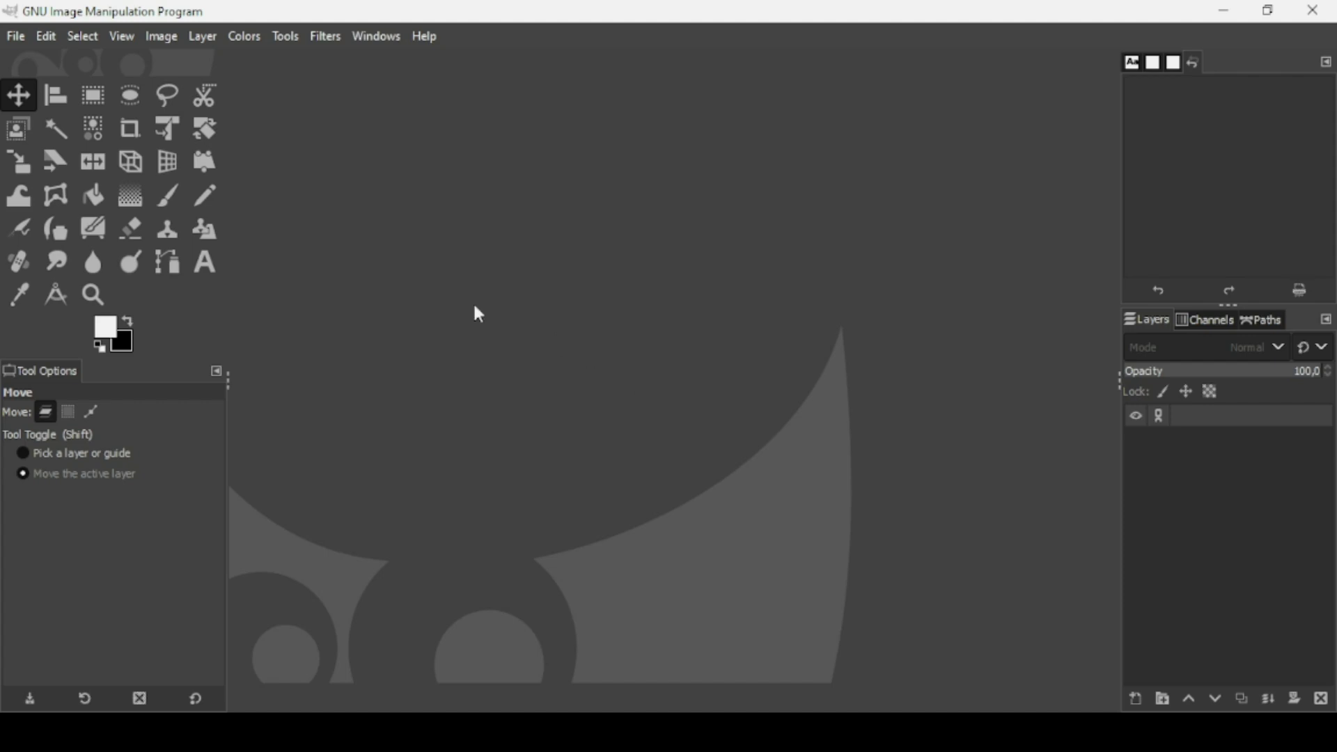
Create a new 1920×1080 px image with a black background from File > New.
click(16, 37)
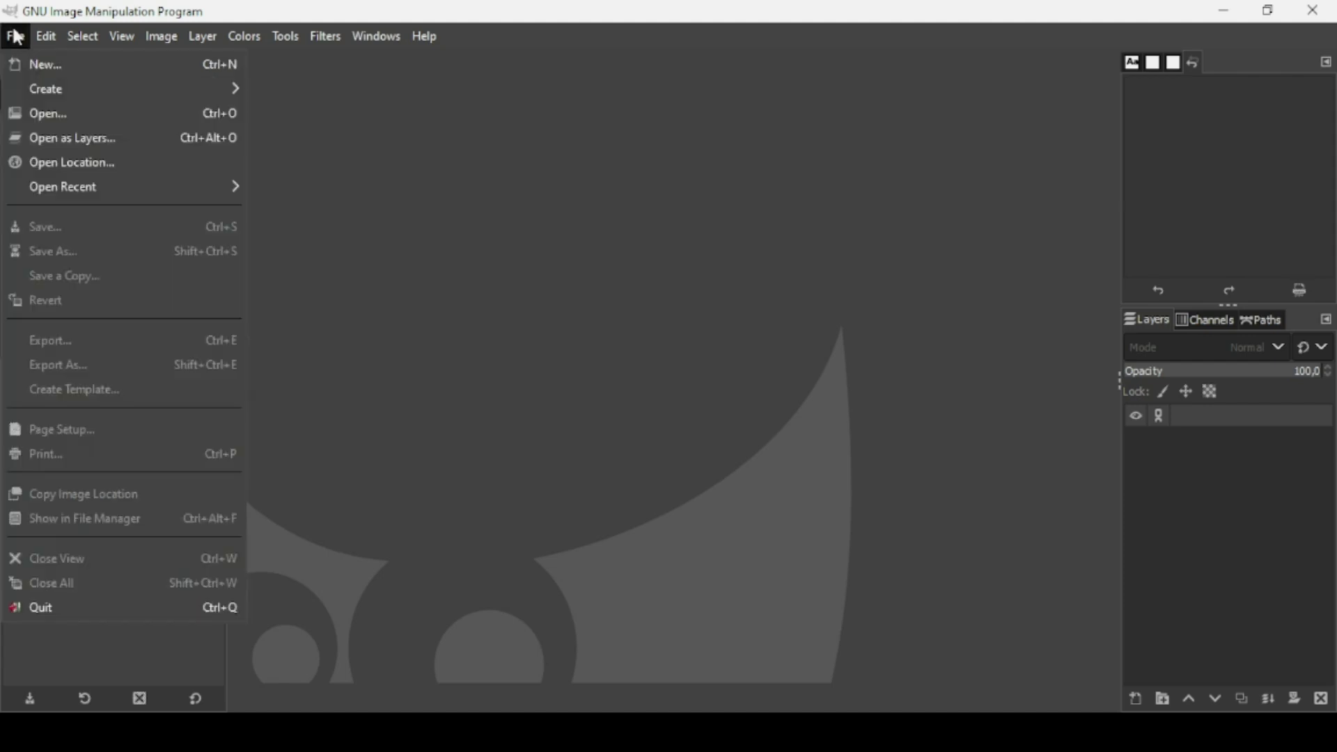
click(30, 62)
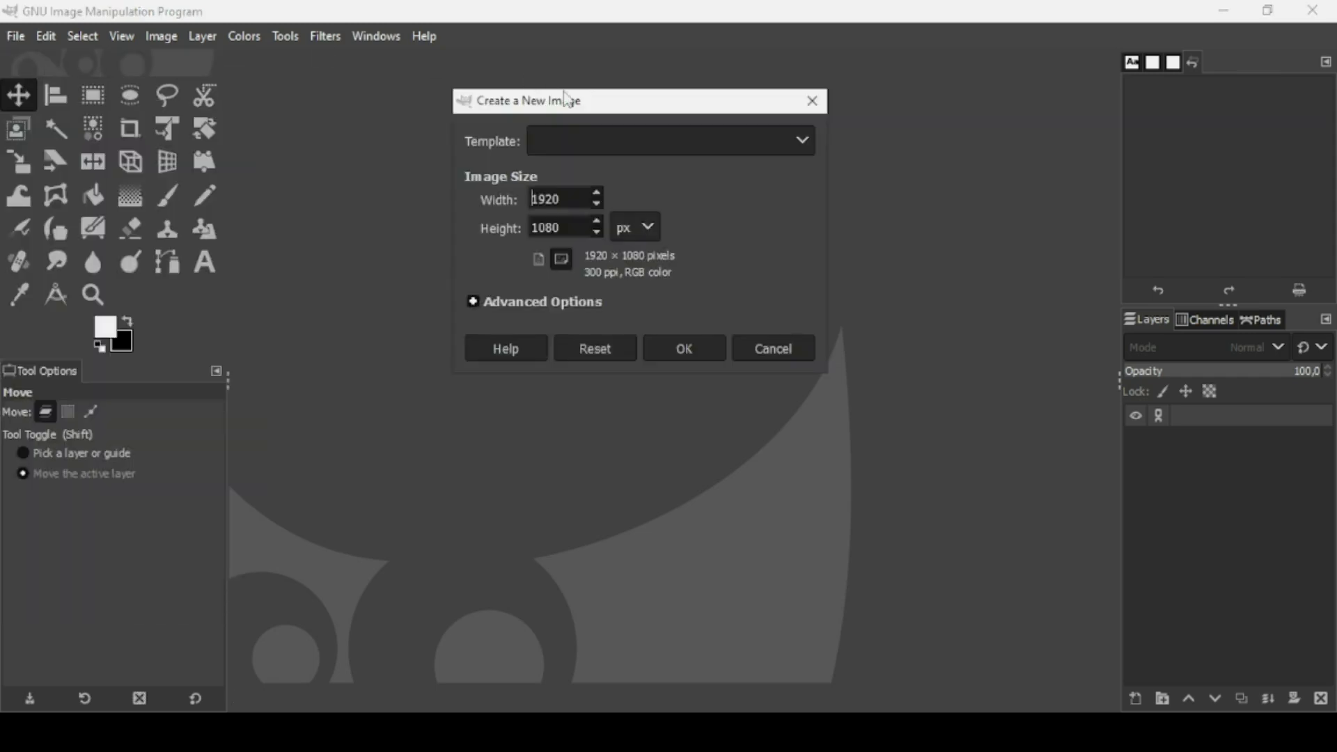
click(717, 354)
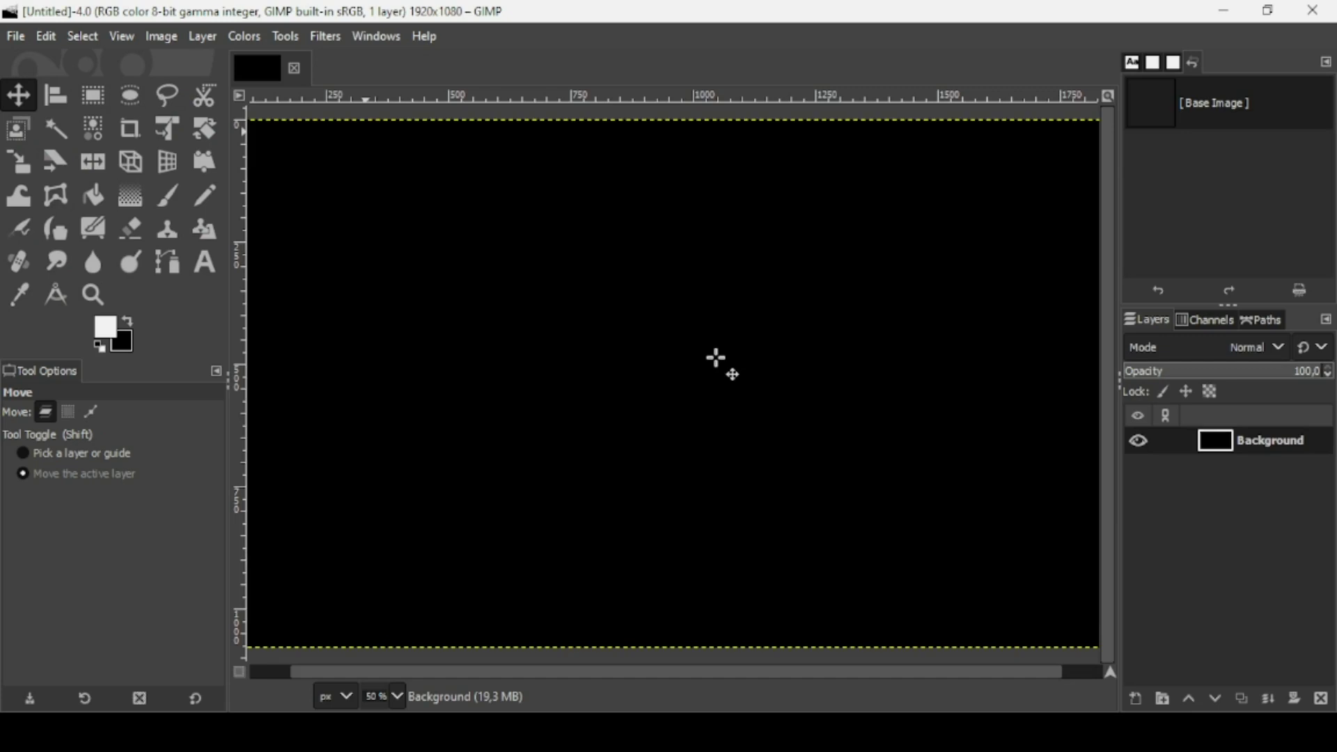
Type the word TEXT on the canvas in white Montserrat Heavy at 300 px.
key(minus)
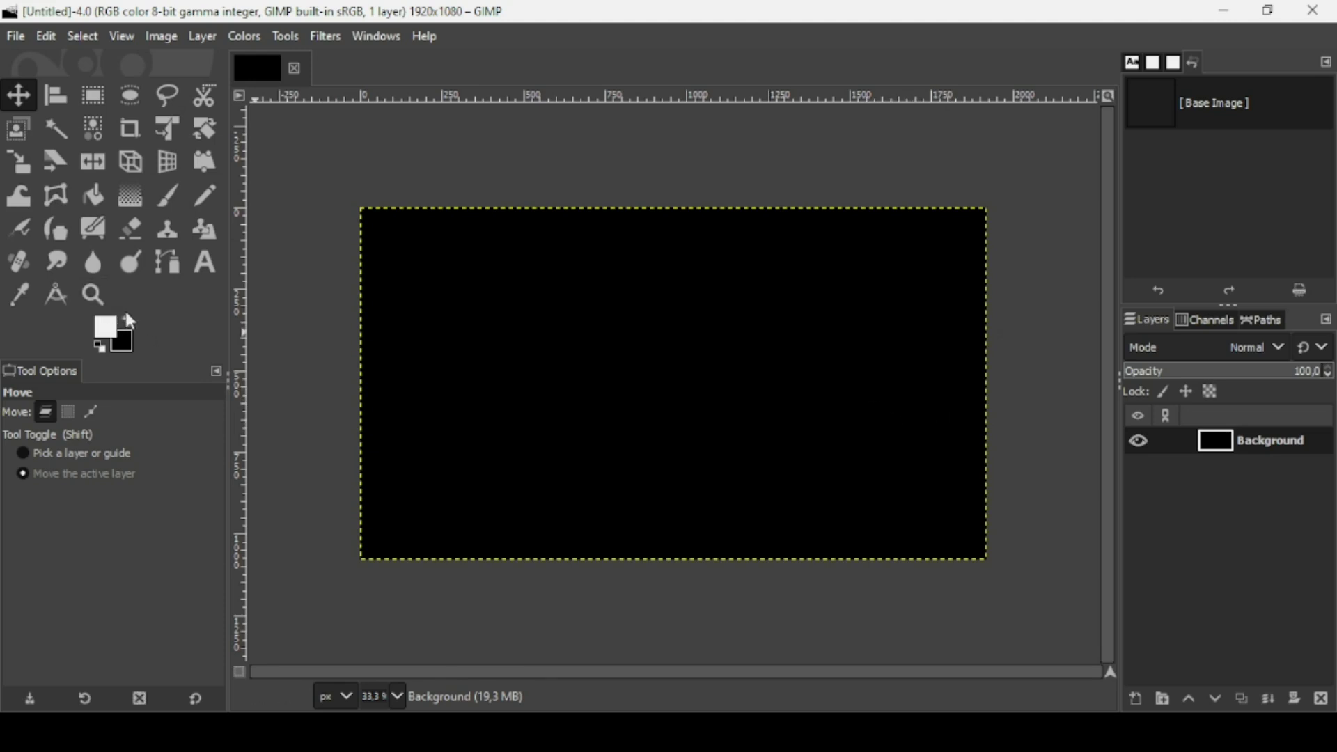
click(205, 262)
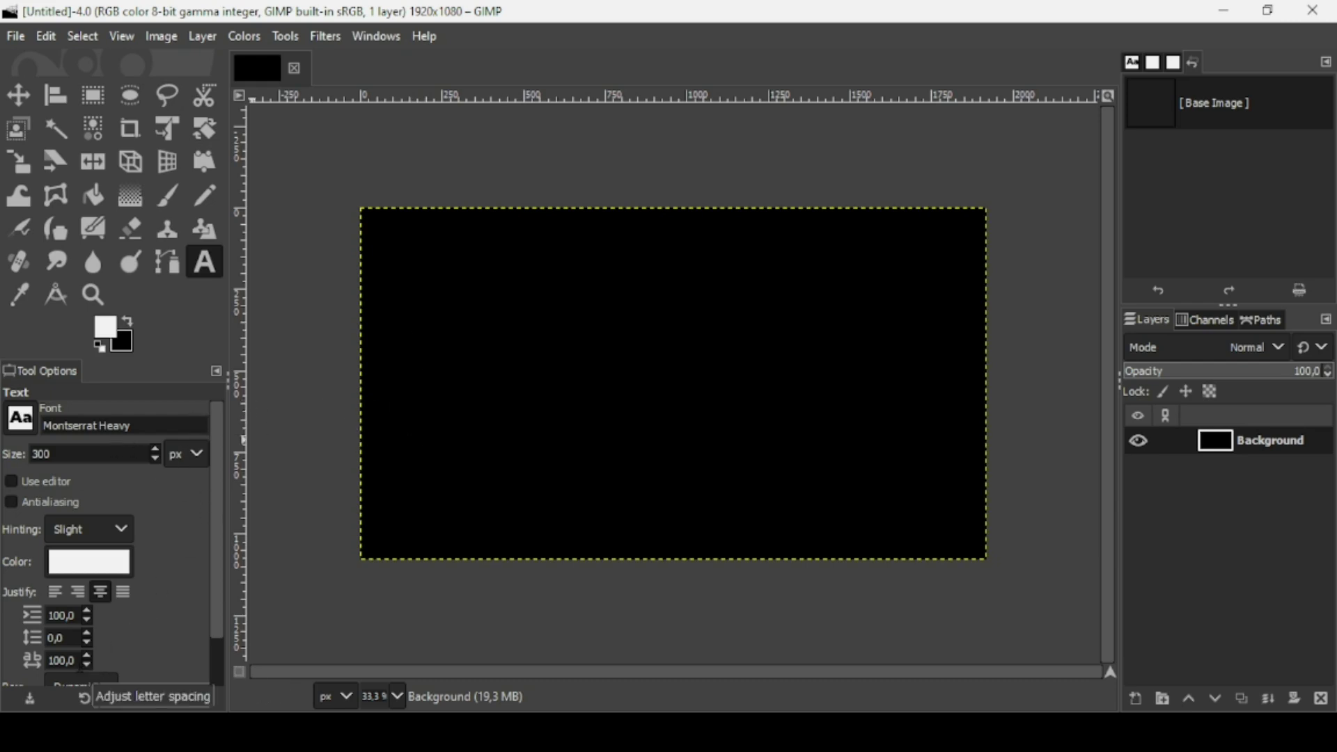
scroll(219, 652, down, 2)
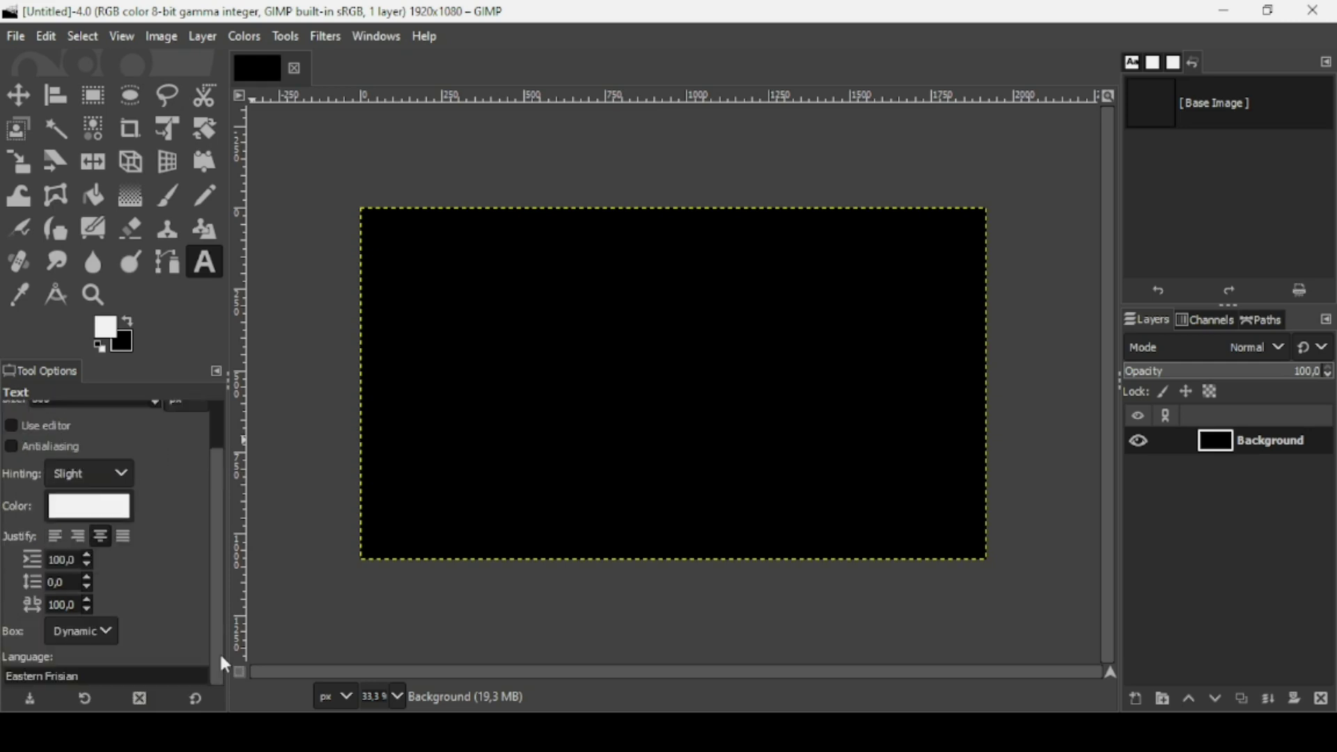
drag(217, 591, 211, 374)
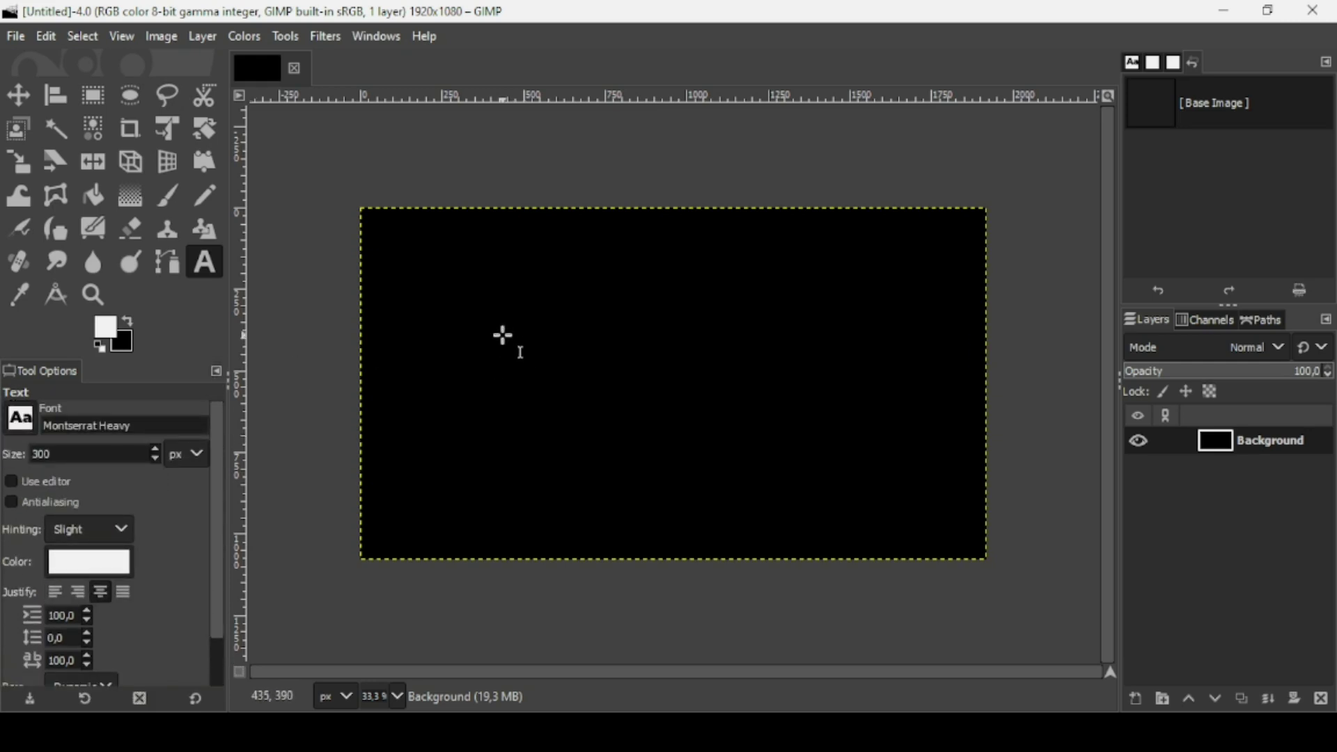
click(502, 335)
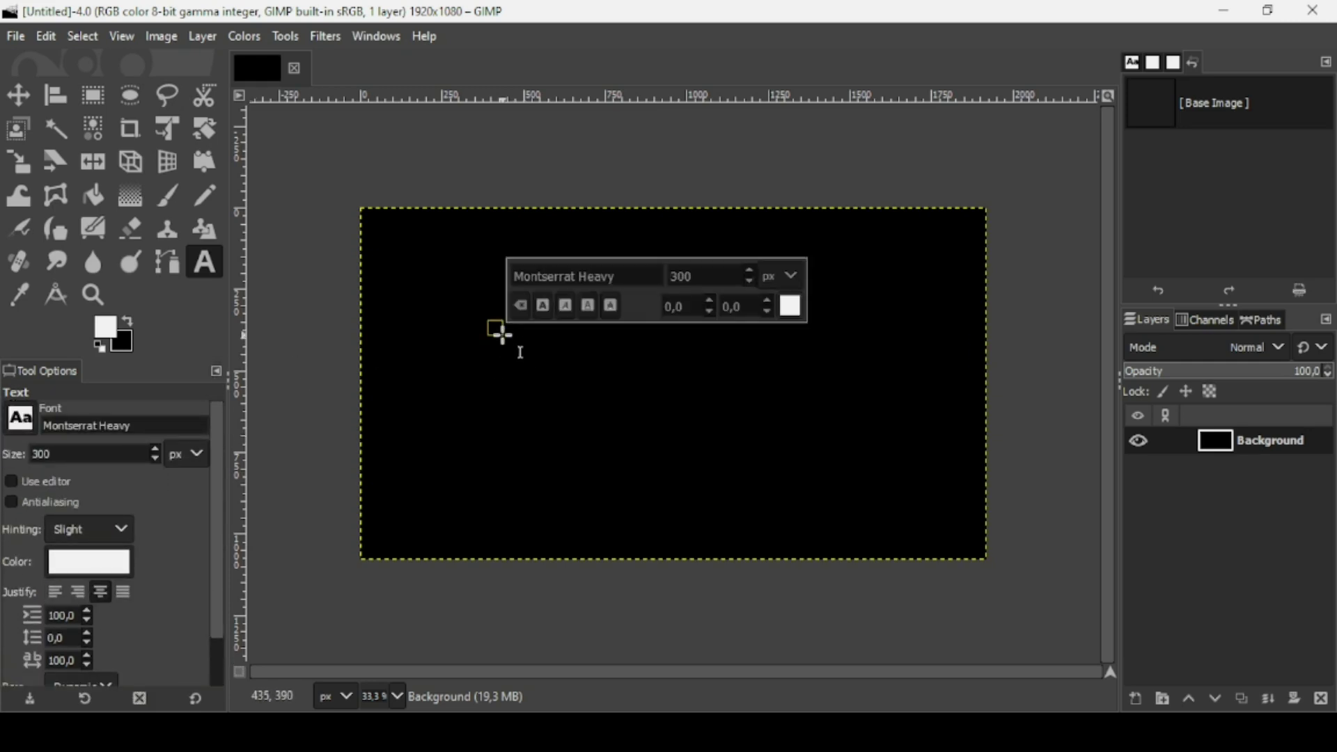
text(TEXT)
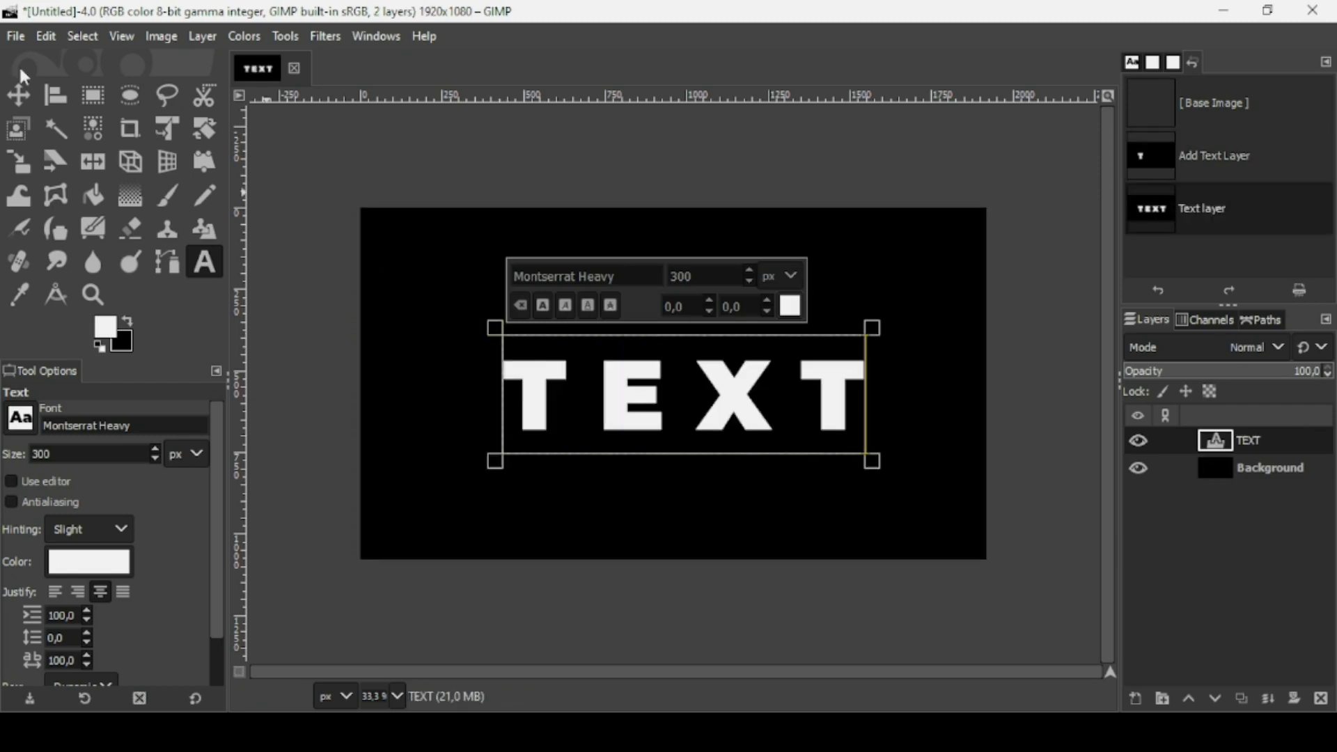
Nudge the TEXT layer slightly up and left so it sits centred.
click(18, 94)
drag(716, 361, 707, 353)
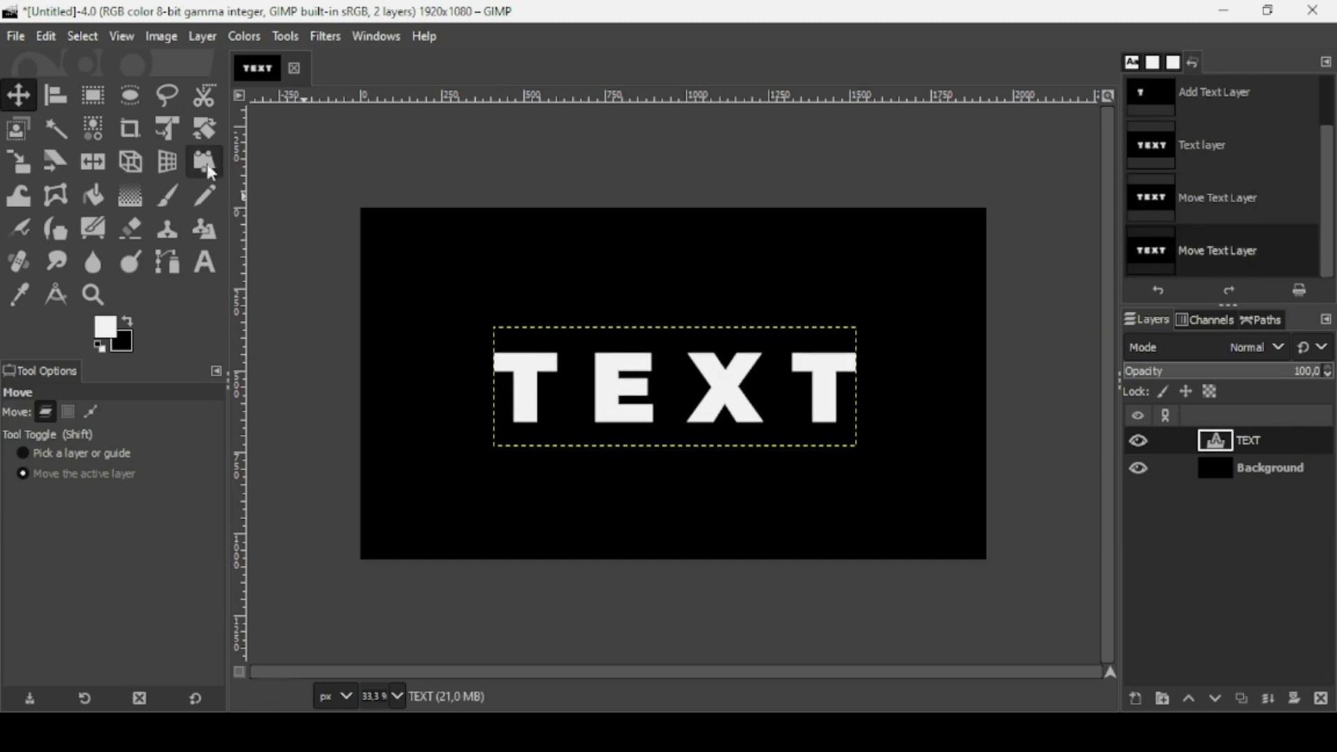
click(164, 166)
Start a 3D transform on the TEXT layer and set the X angle to -11.
click(662, 366)
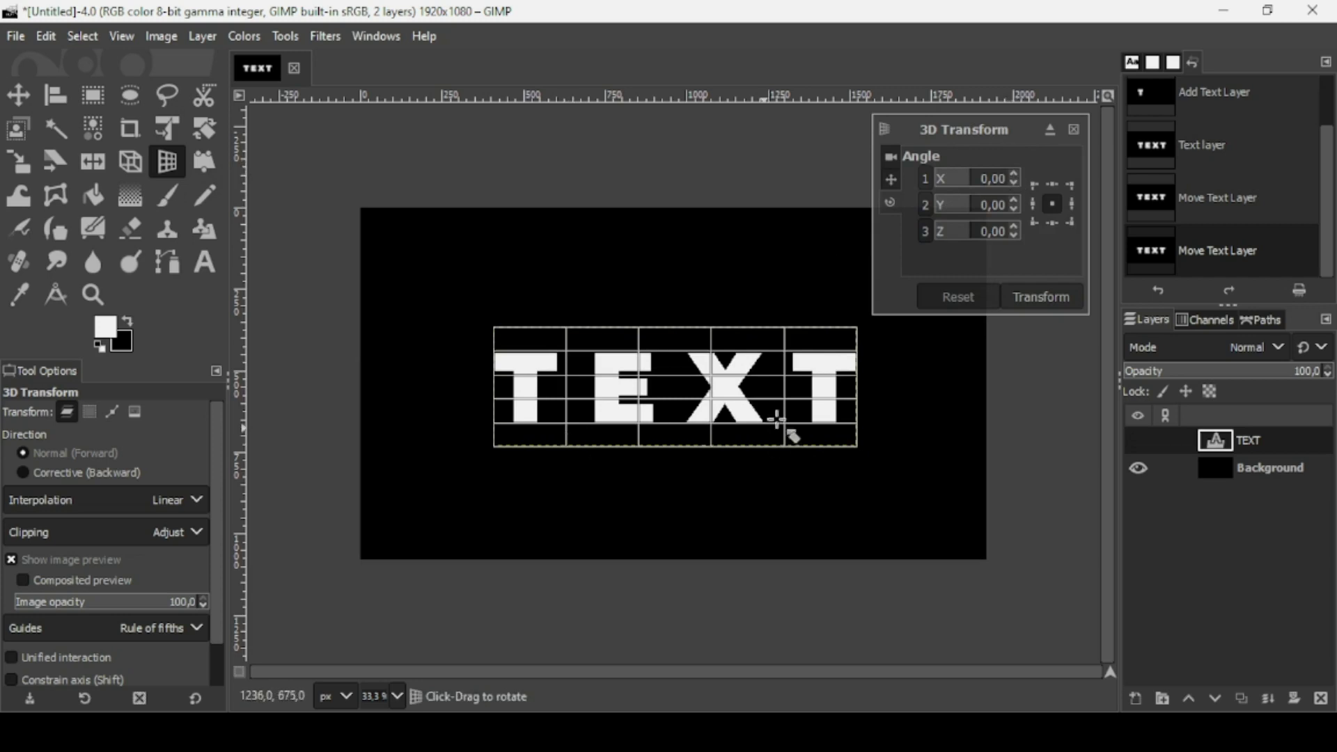
click(1013, 174)
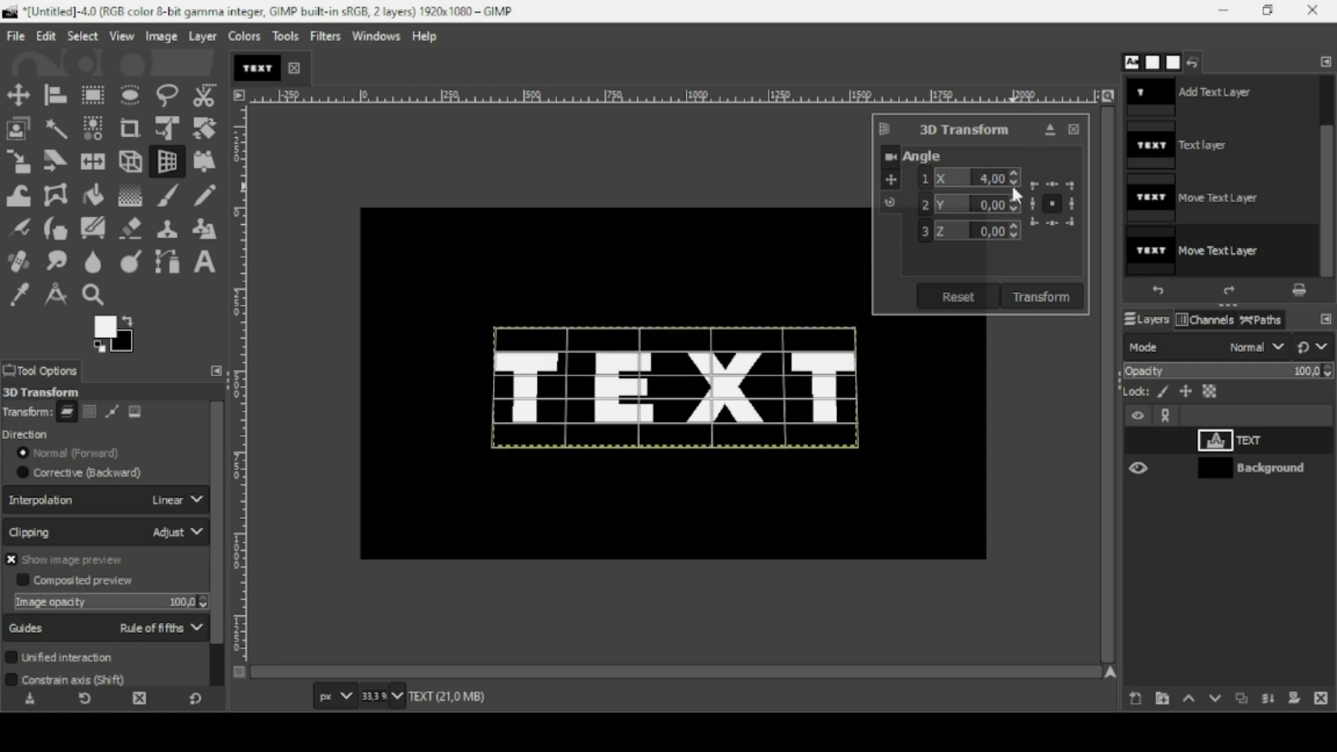
scroll(1013, 186, down, 10)
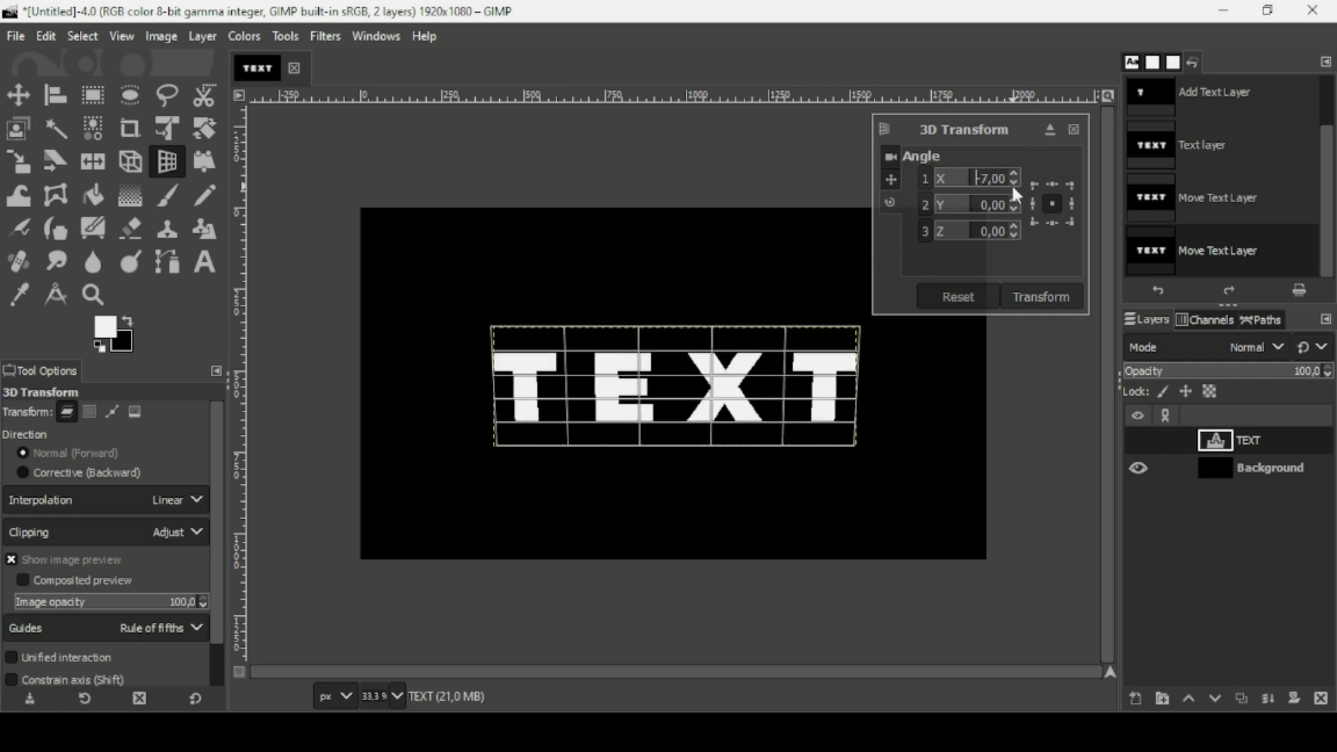
scroll(1013, 187, down, 2)
click(1015, 174)
click(1013, 182)
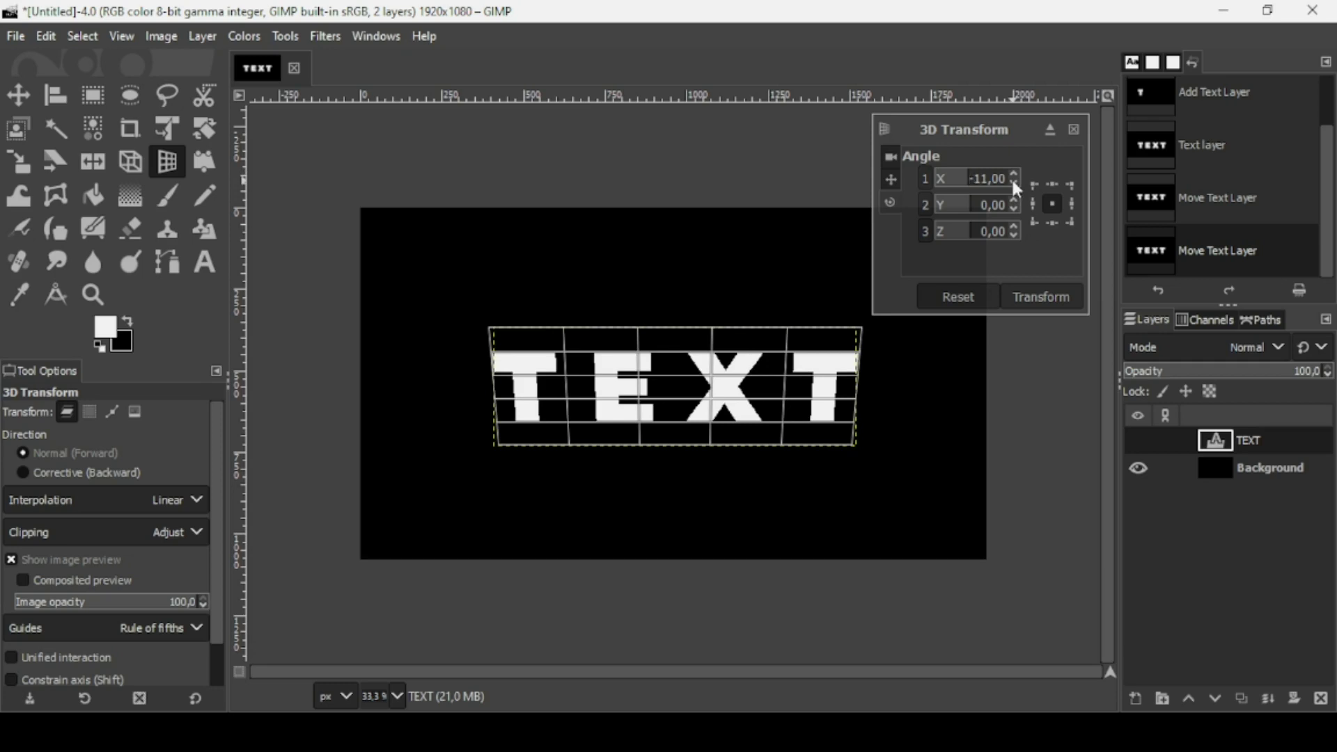
Set the Y rotation angle of the 3D transform to 11.
click(1015, 200)
scroll(1015, 199, up, 10)
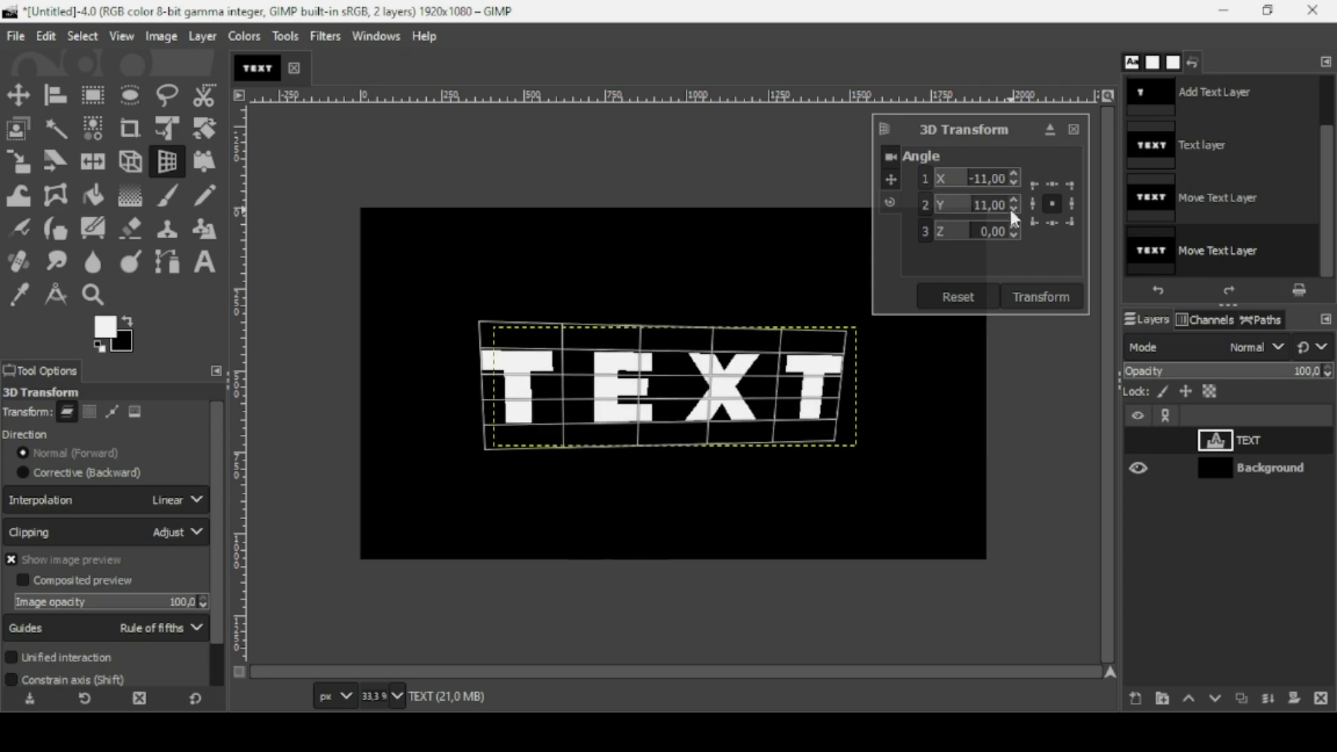
scroll(1009, 207, down, 1)
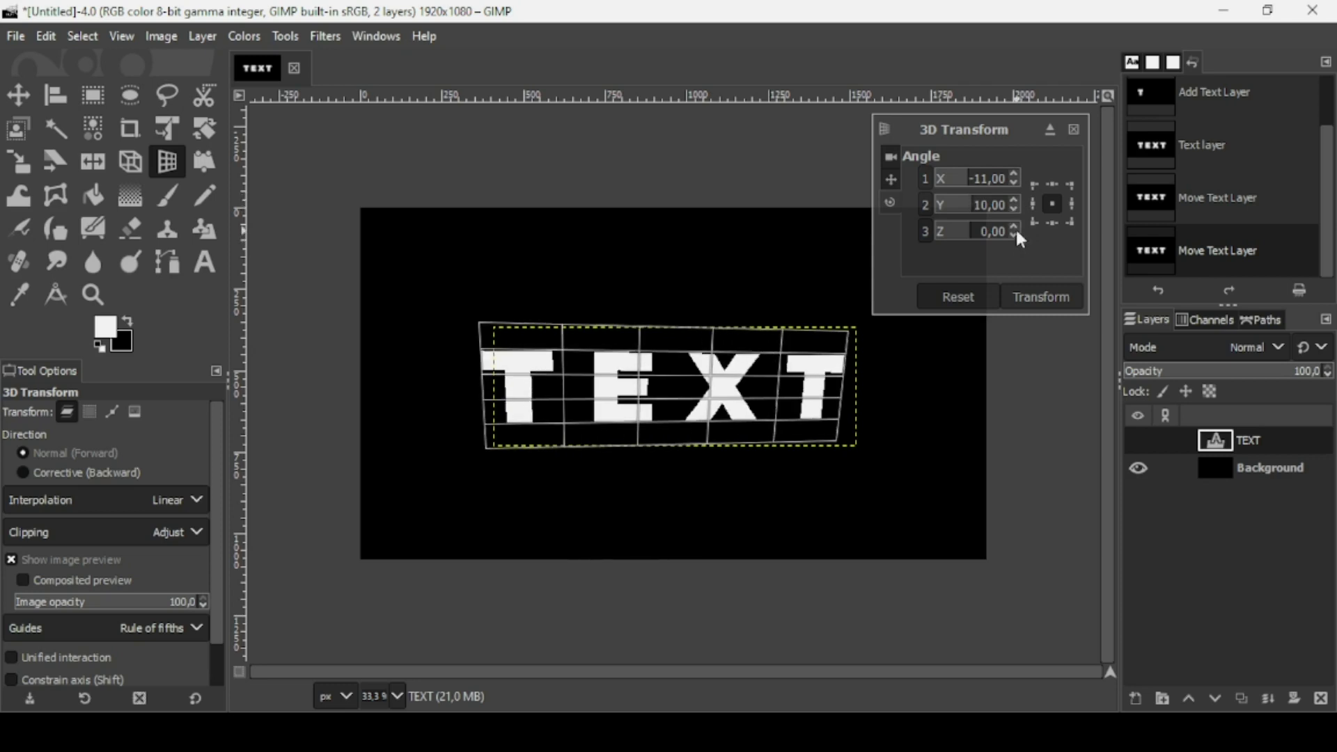
scroll(1016, 226, up, 7)
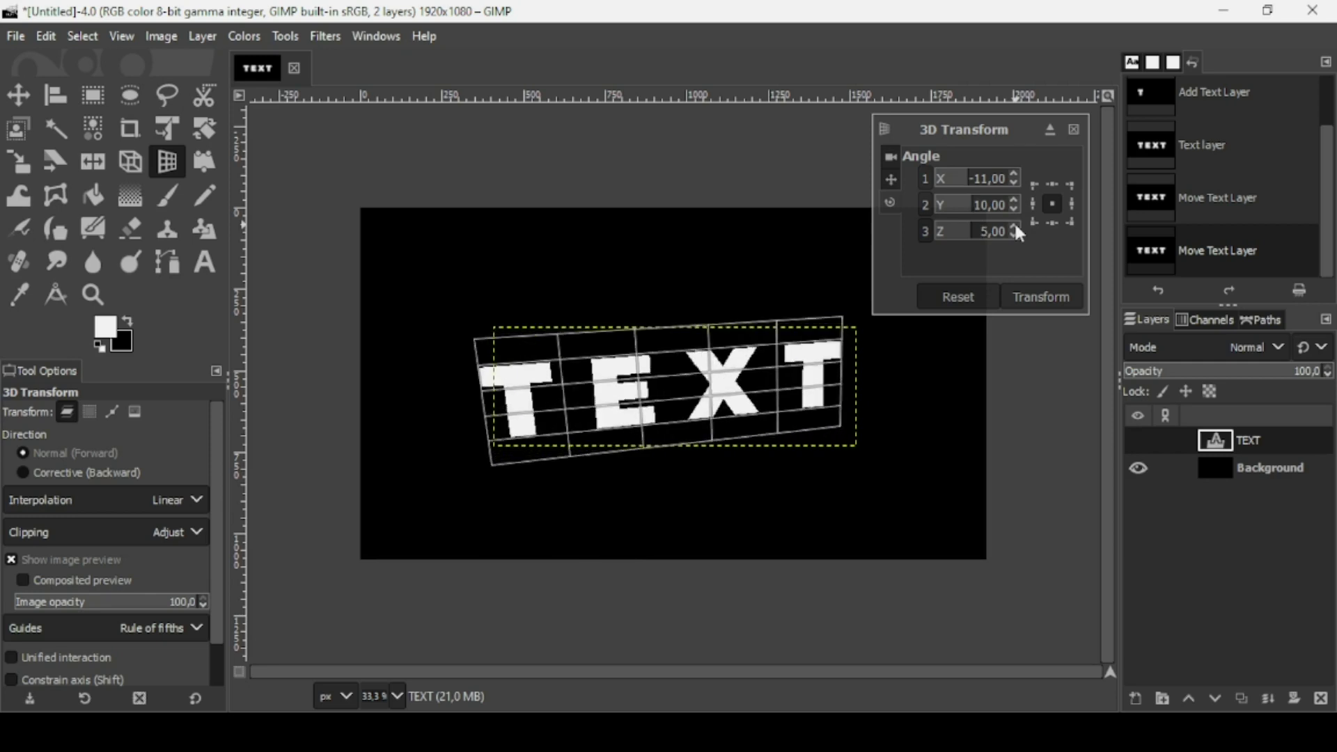
scroll(1015, 226, up, 5)
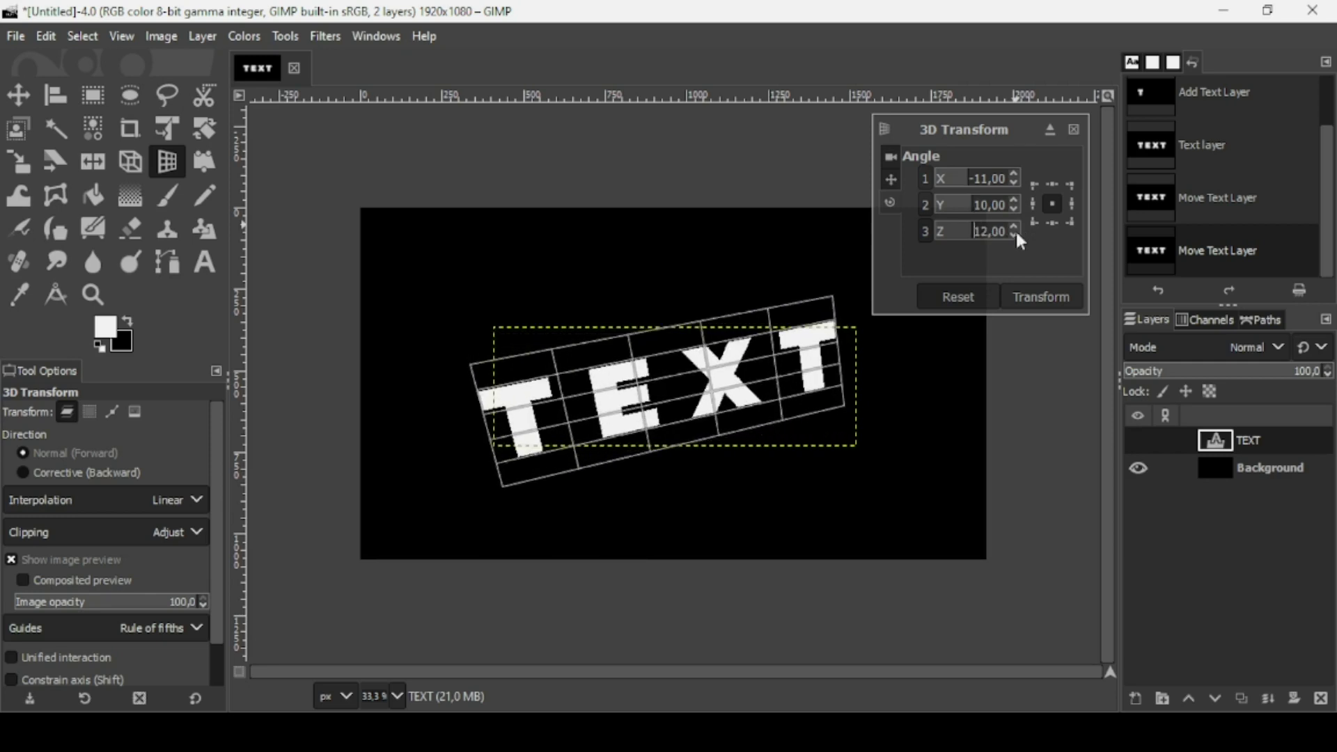
scroll(1010, 230, down, 2)
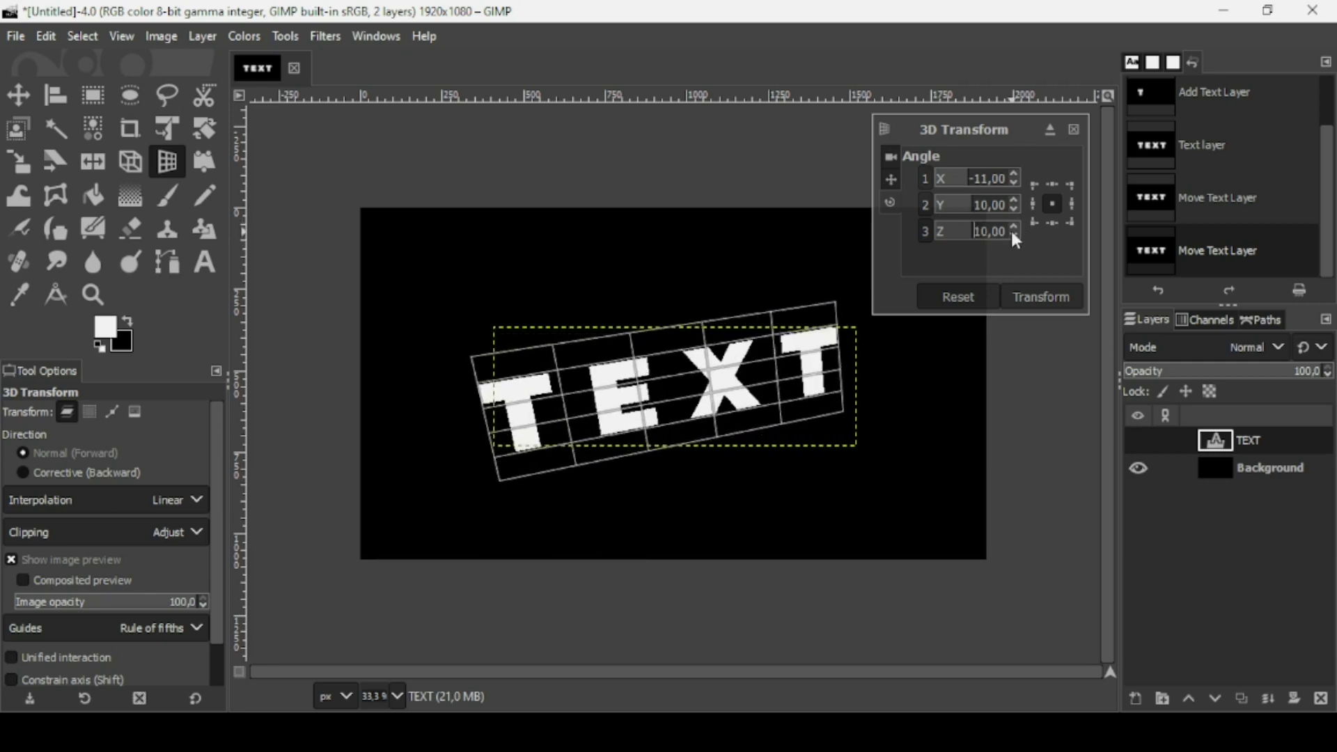
scroll(1017, 202, up, 1)
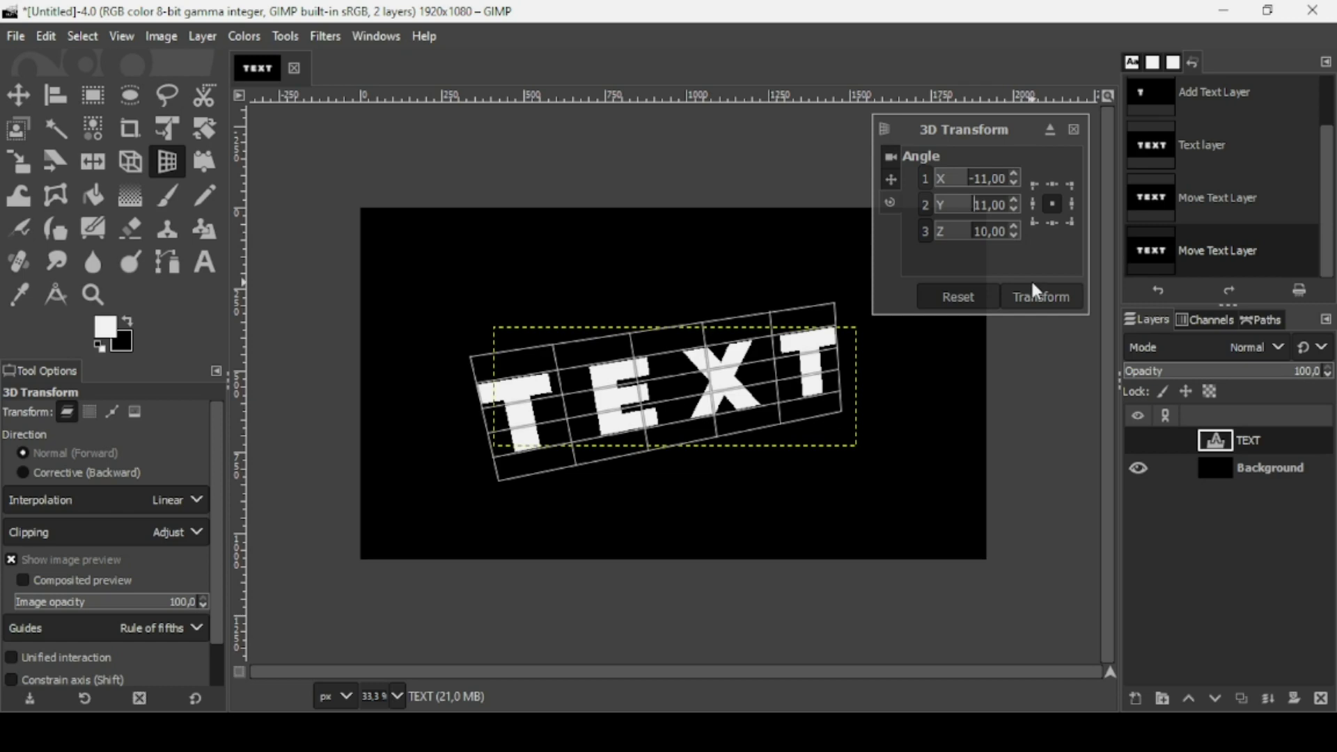
drag(1005, 232, 1007, 237)
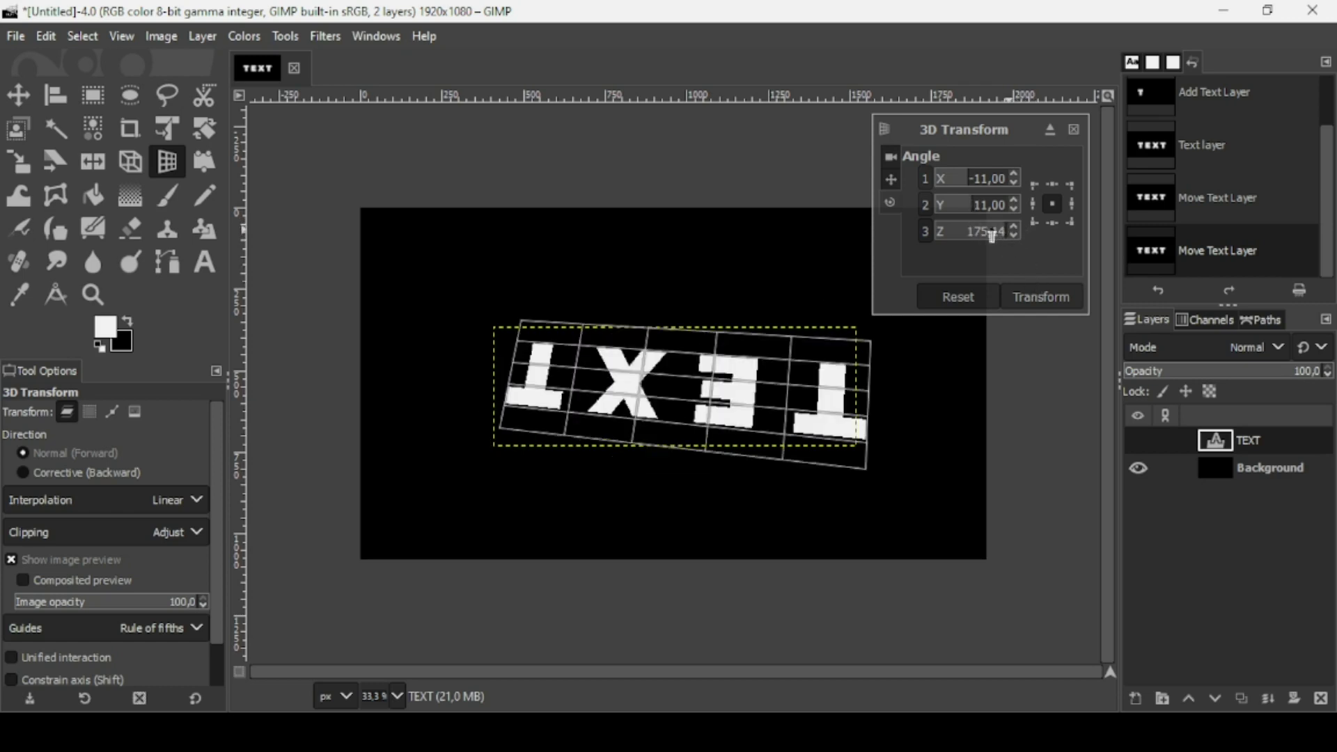
Set the Z angle to 10 and apply the 3D rotation to TEXT.
click(955, 237)
text(11)
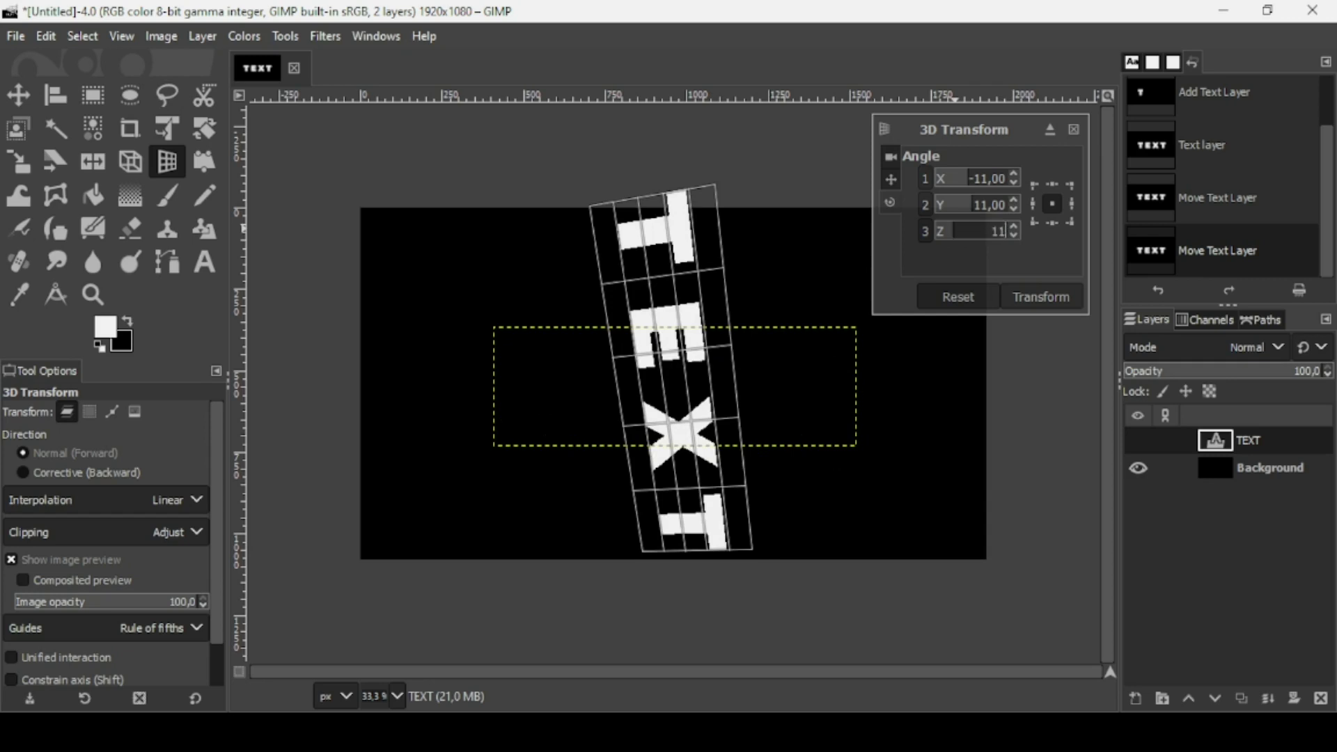
key(Return)
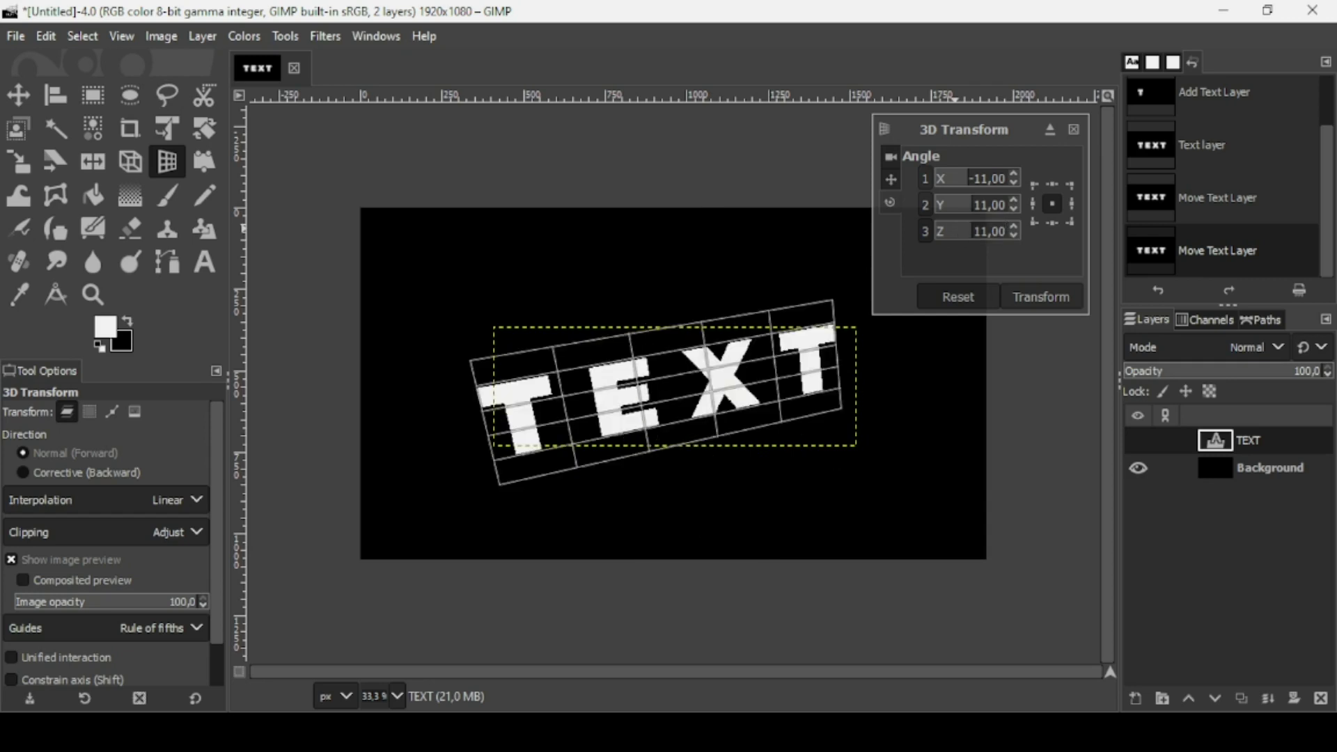
click(1014, 236)
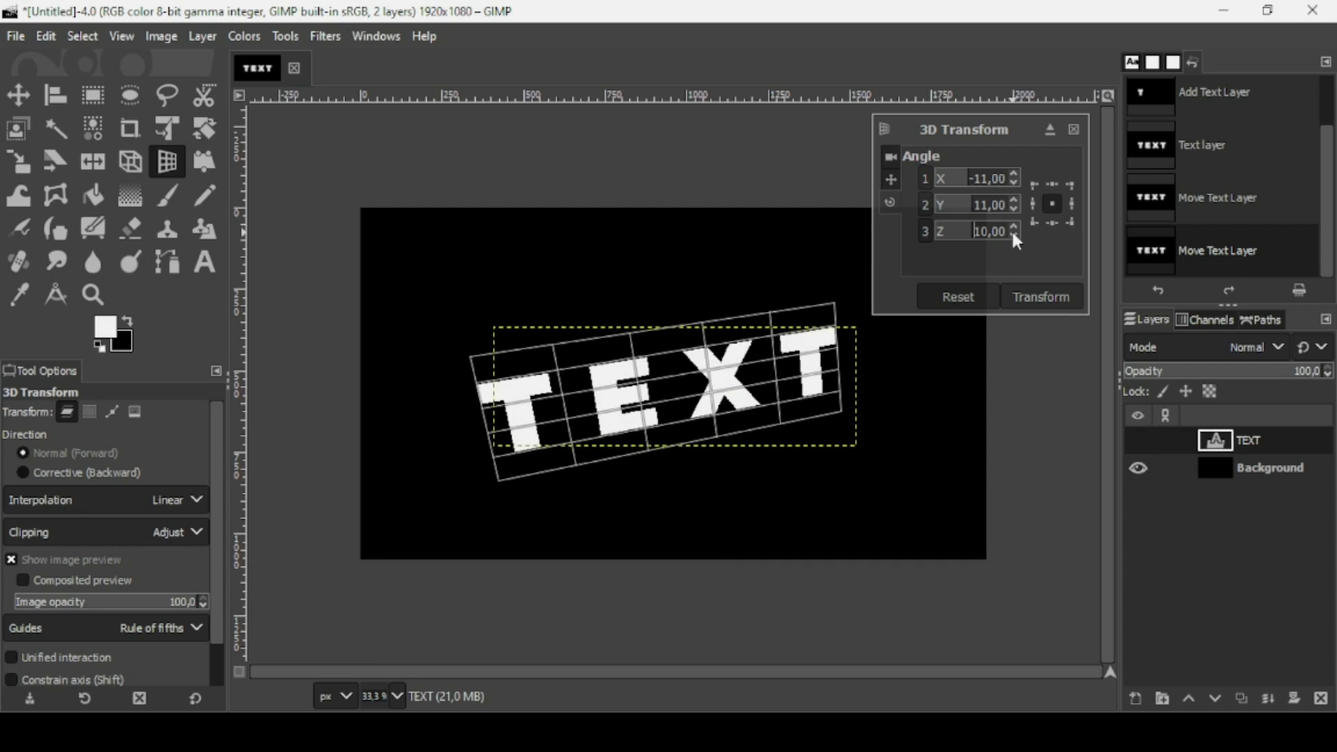
click(1047, 296)
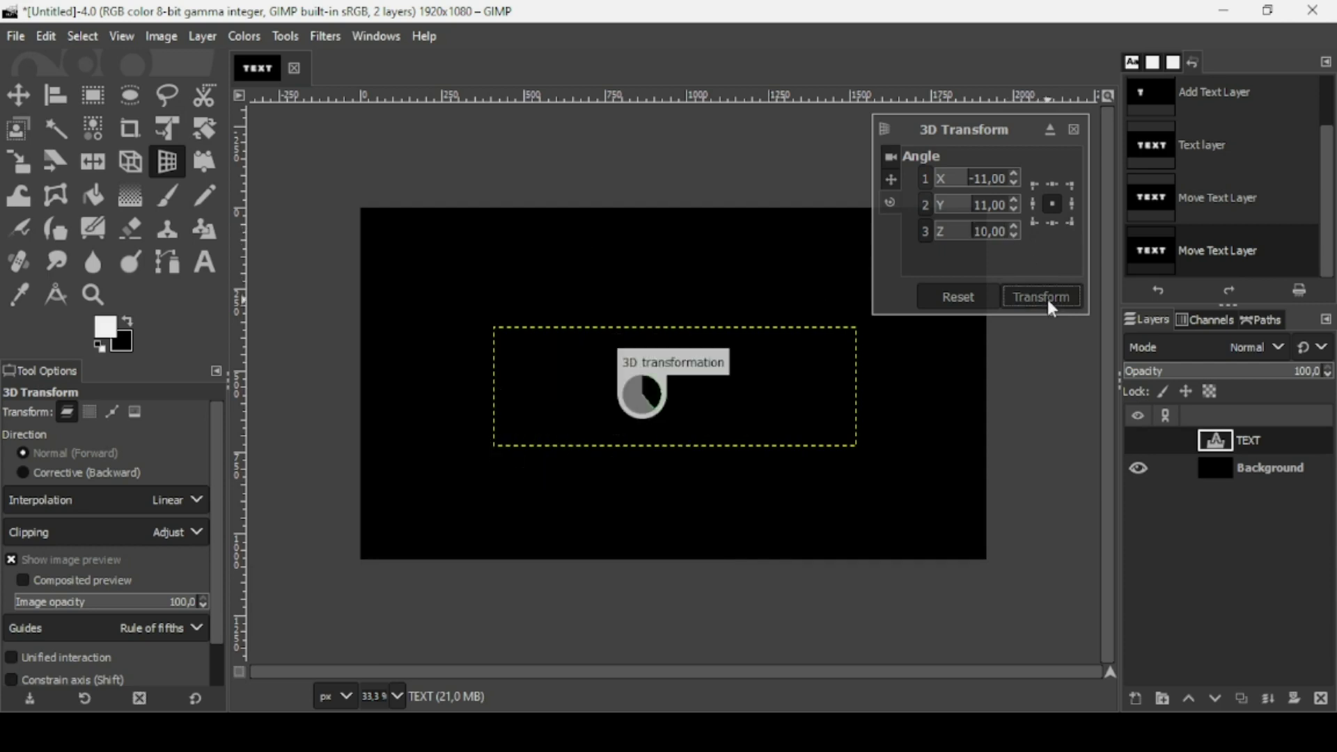
Select the letter outline from TEXT, then add a transparent layer and duplicate it.
right_click(1235, 440)
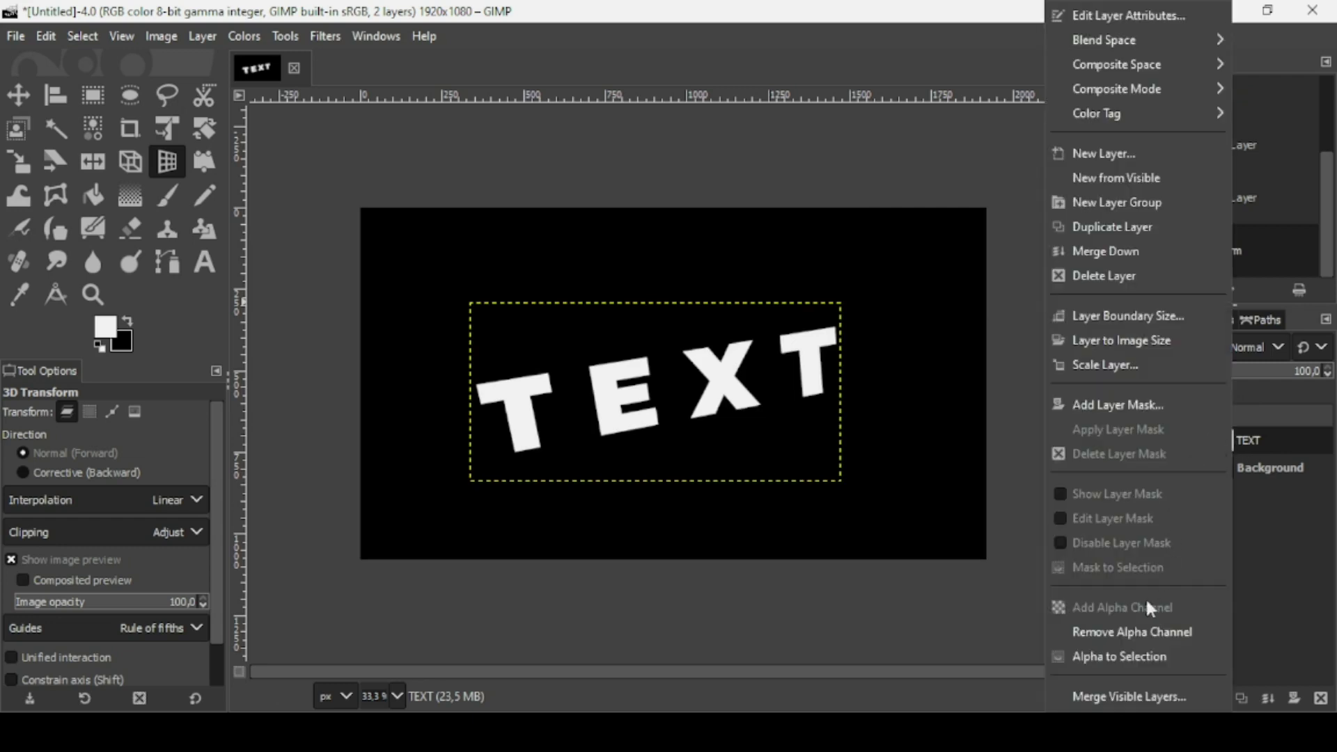
click(1120, 655)
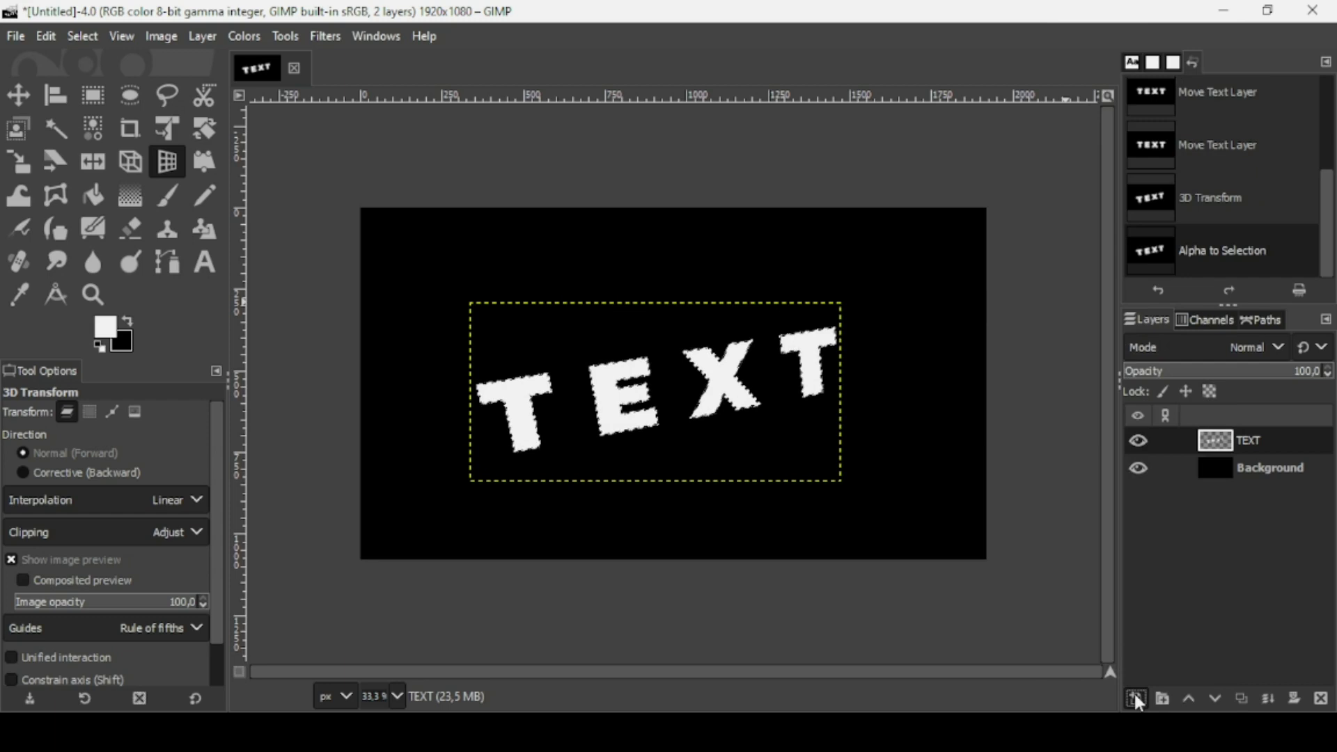
click(1136, 697)
click(1177, 681)
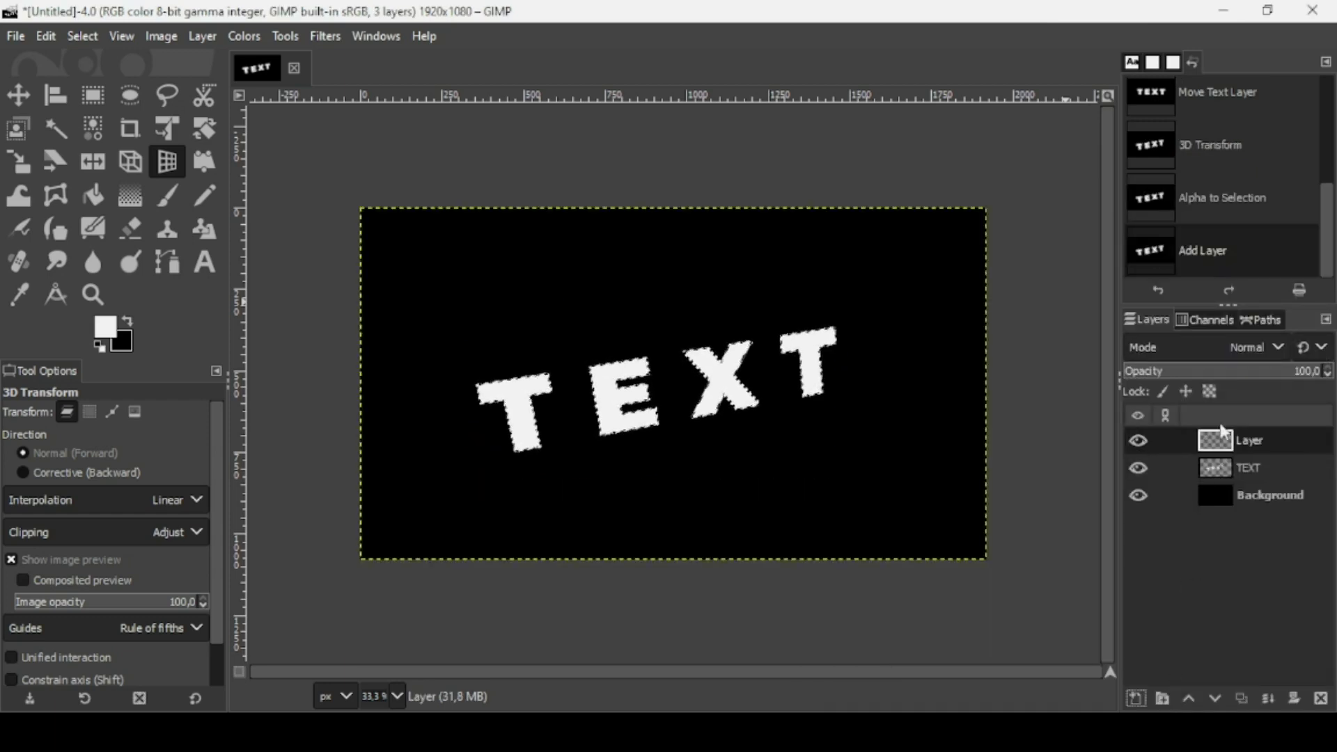
click(1241, 696)
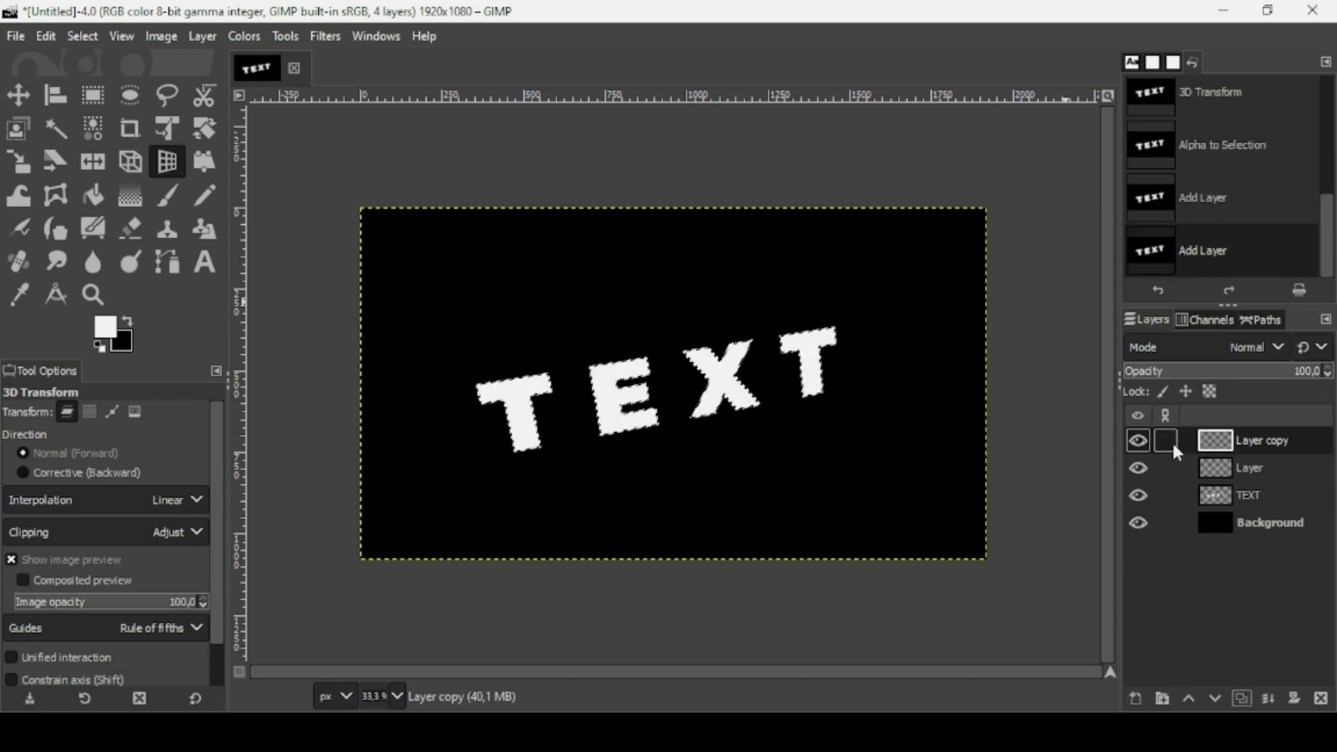
Hide TEXT and Layer copy, leaving Layer as the active layer.
click(1138, 496)
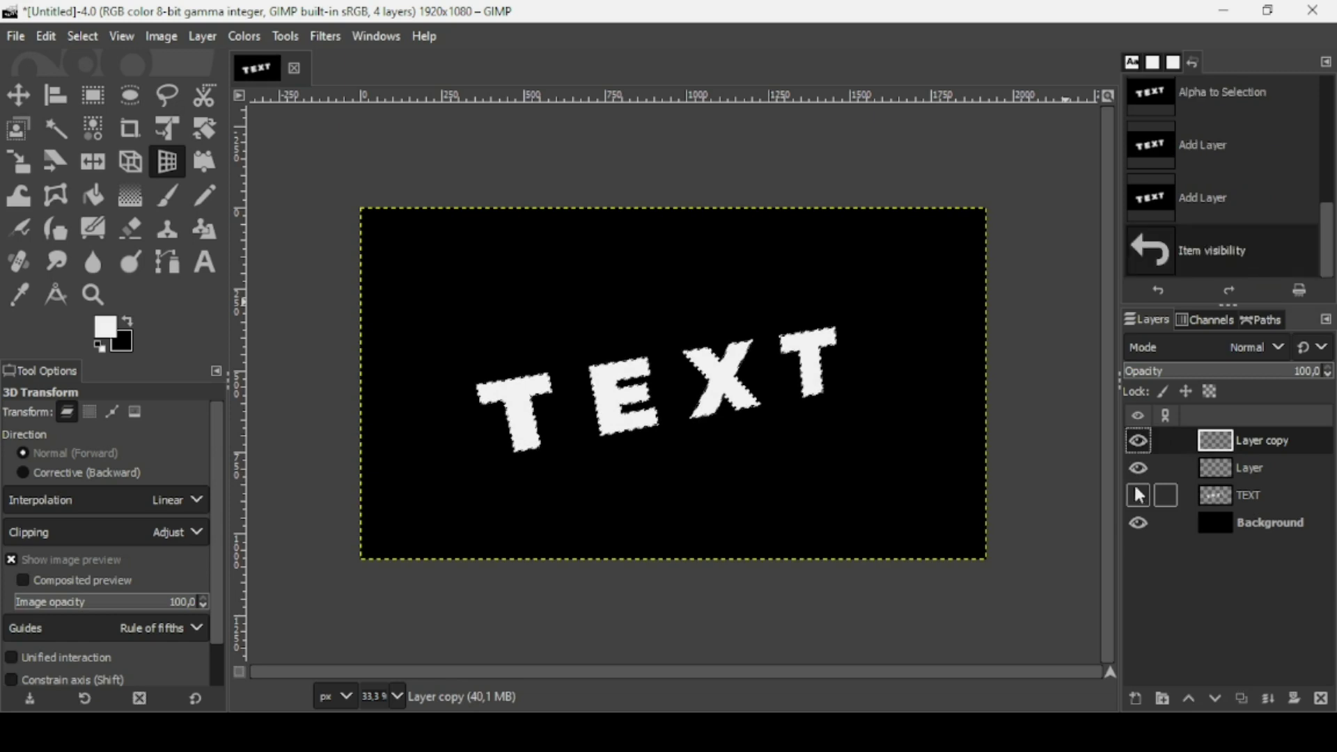
click(1139, 441)
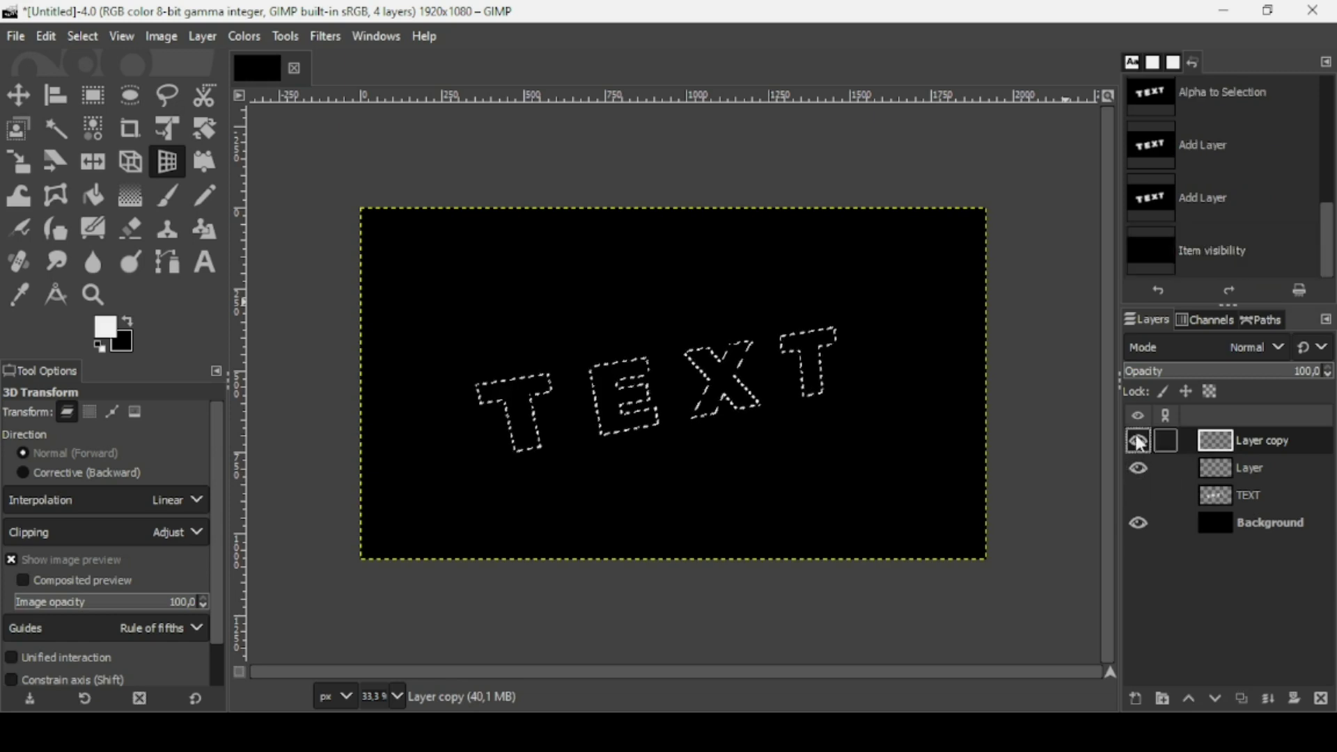
click(1211, 467)
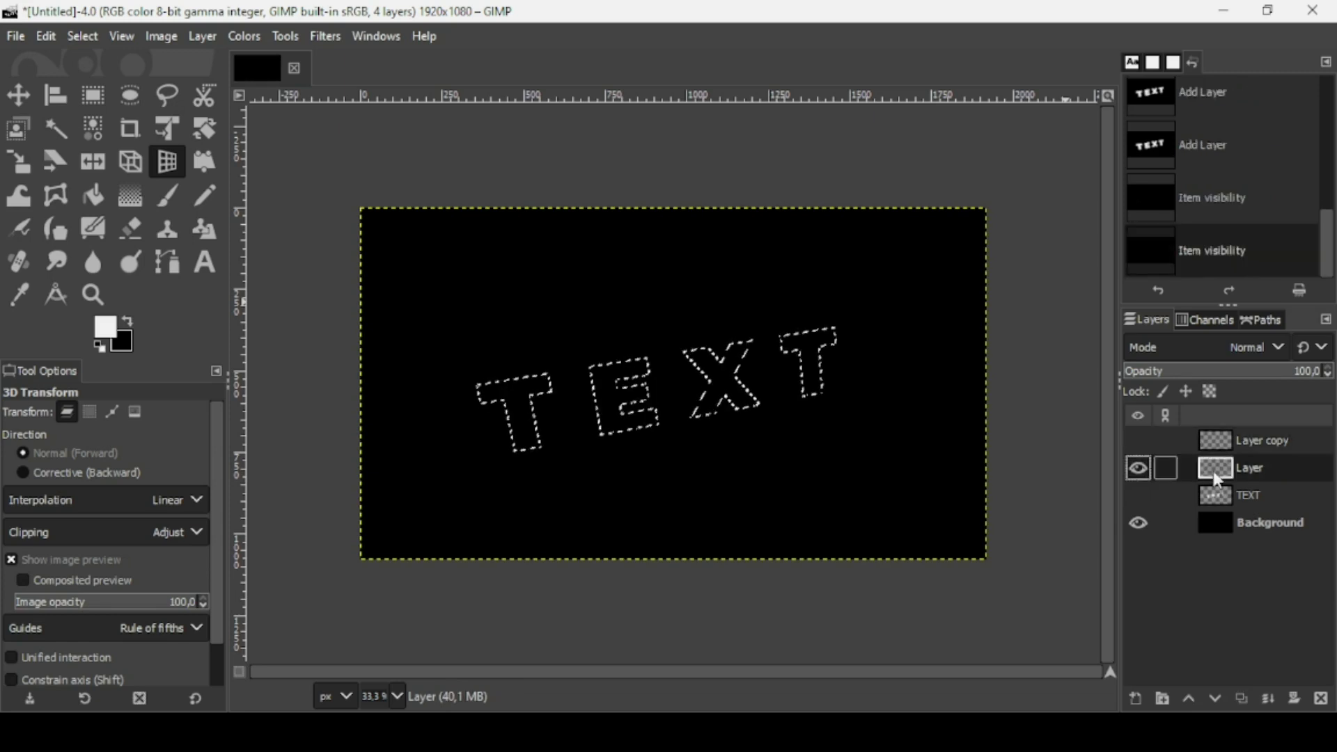
Fill the selected letters on Layer with cyan 02c9ef.
click(106, 329)
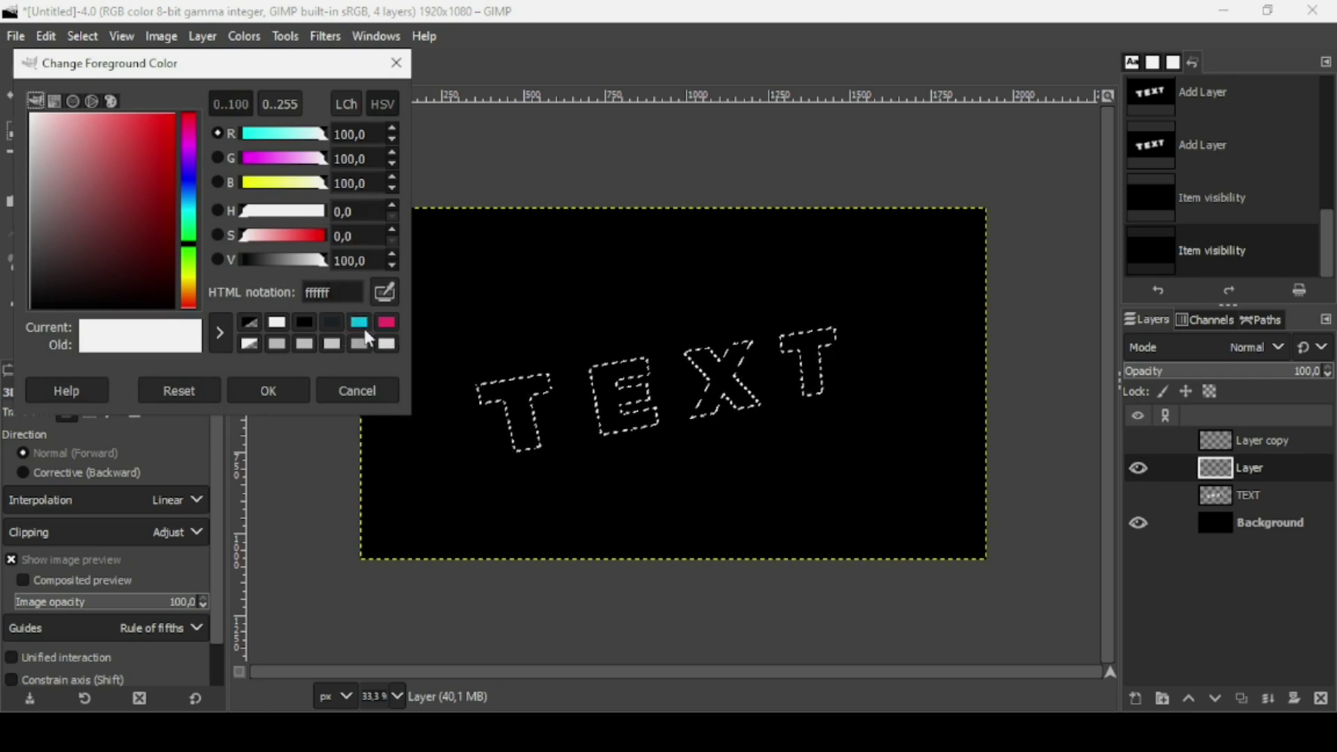
click(360, 324)
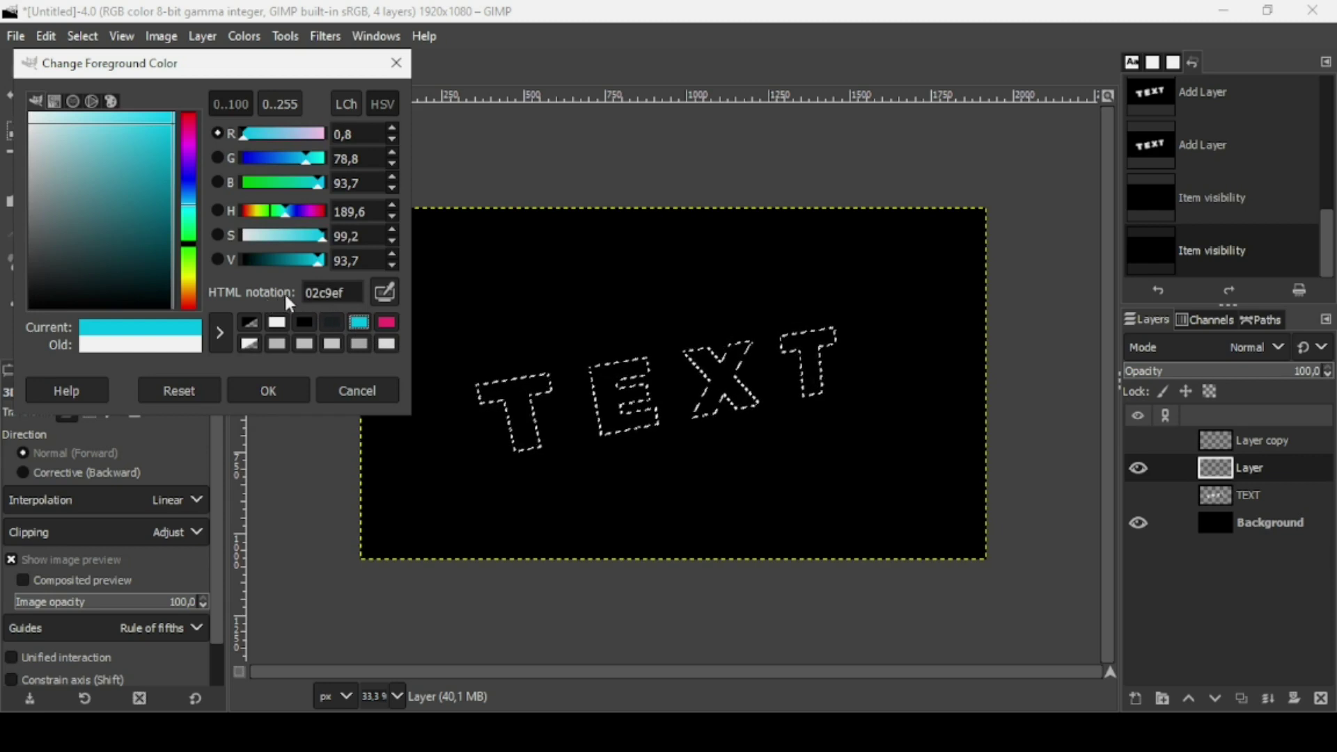
click(269, 391)
drag(397, 336, 594, 373)
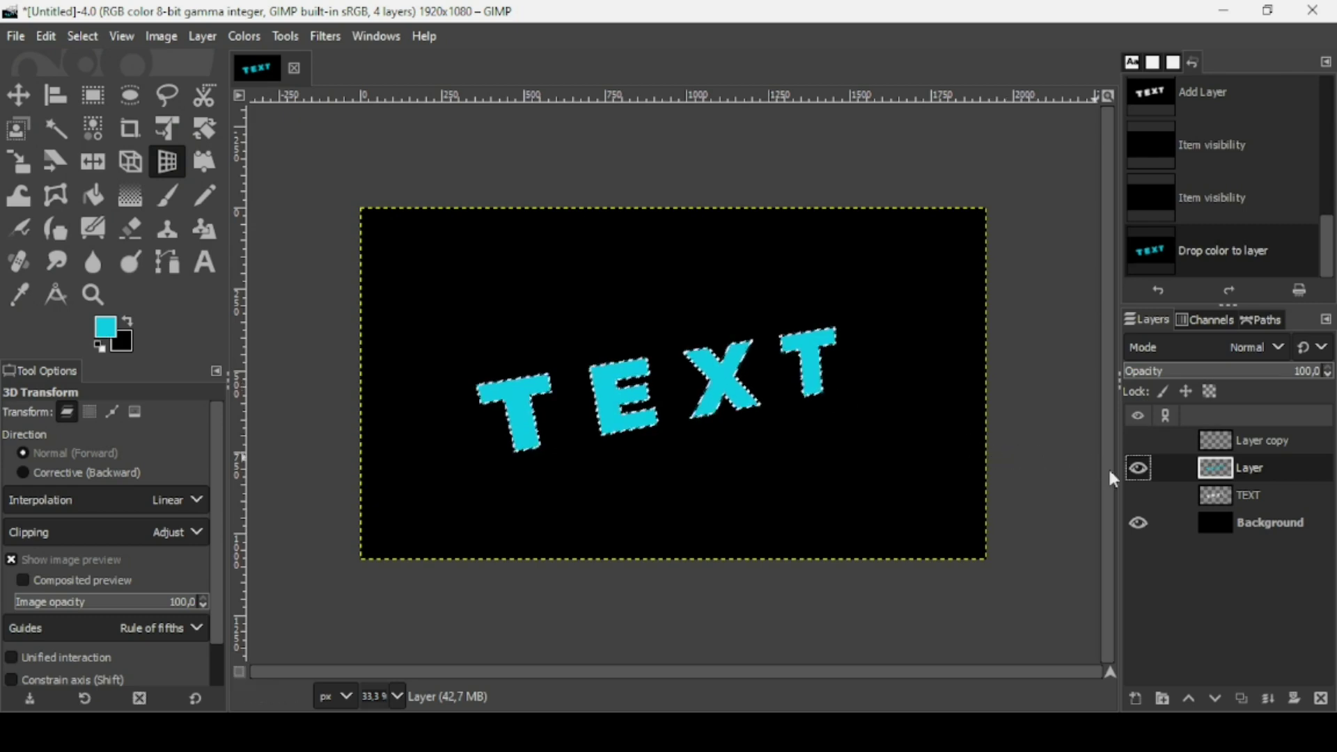
Hide the cyan Layer and show Layer copy as the active layer.
click(1139, 470)
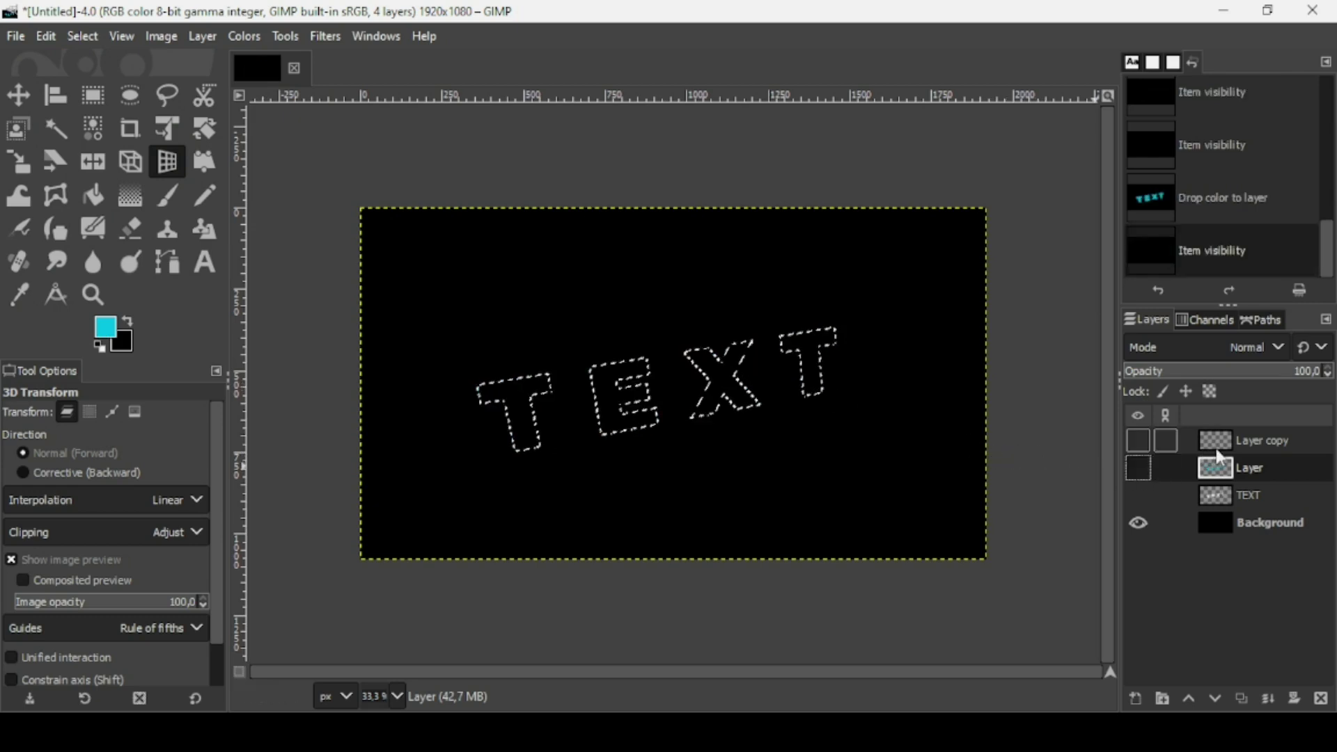
click(1219, 454)
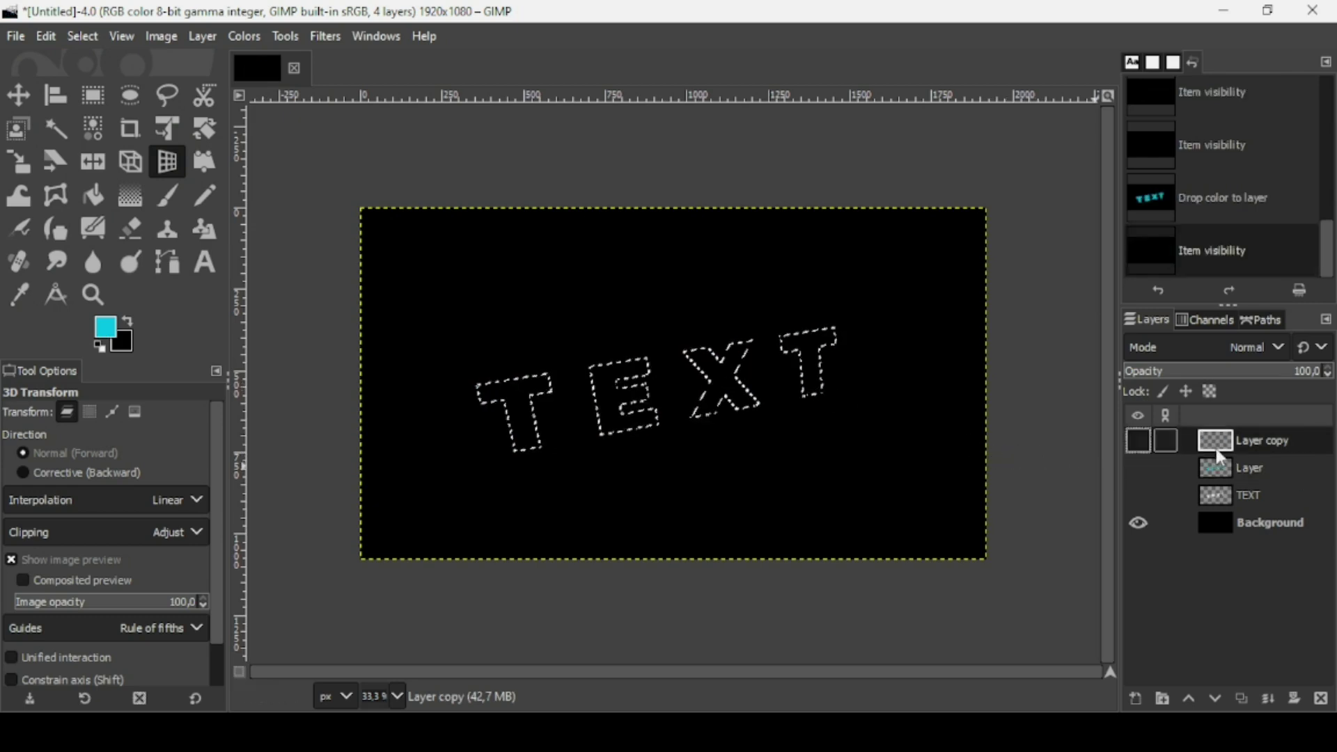
click(1135, 443)
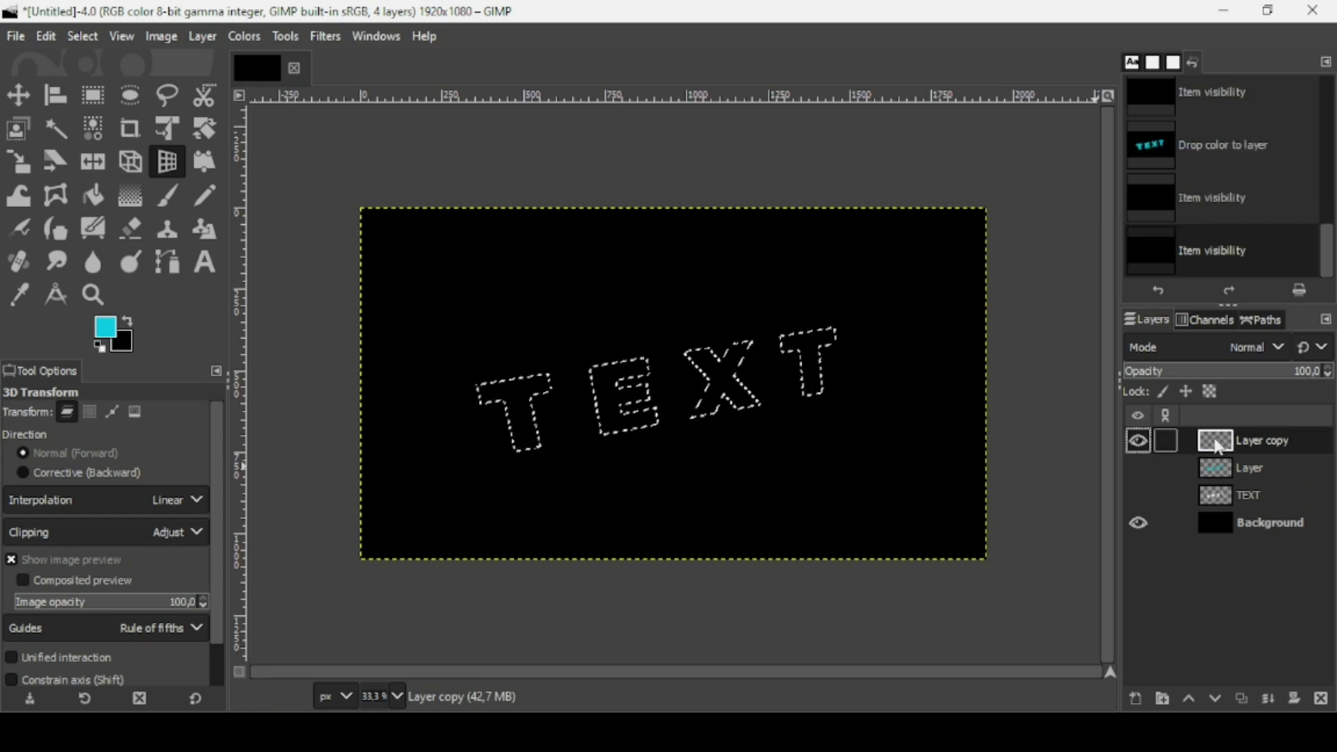
Fill the selected letters on Layer copy with pink ff3378.
click(106, 330)
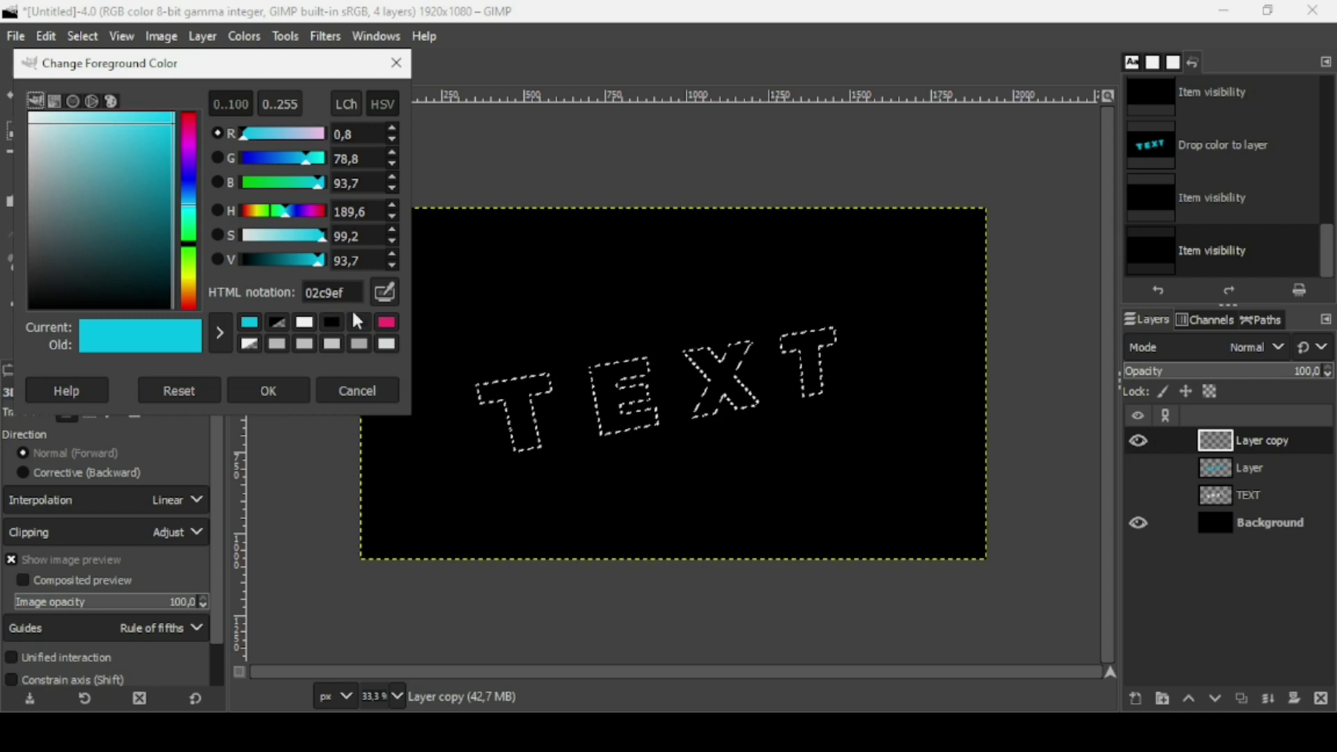
click(387, 323)
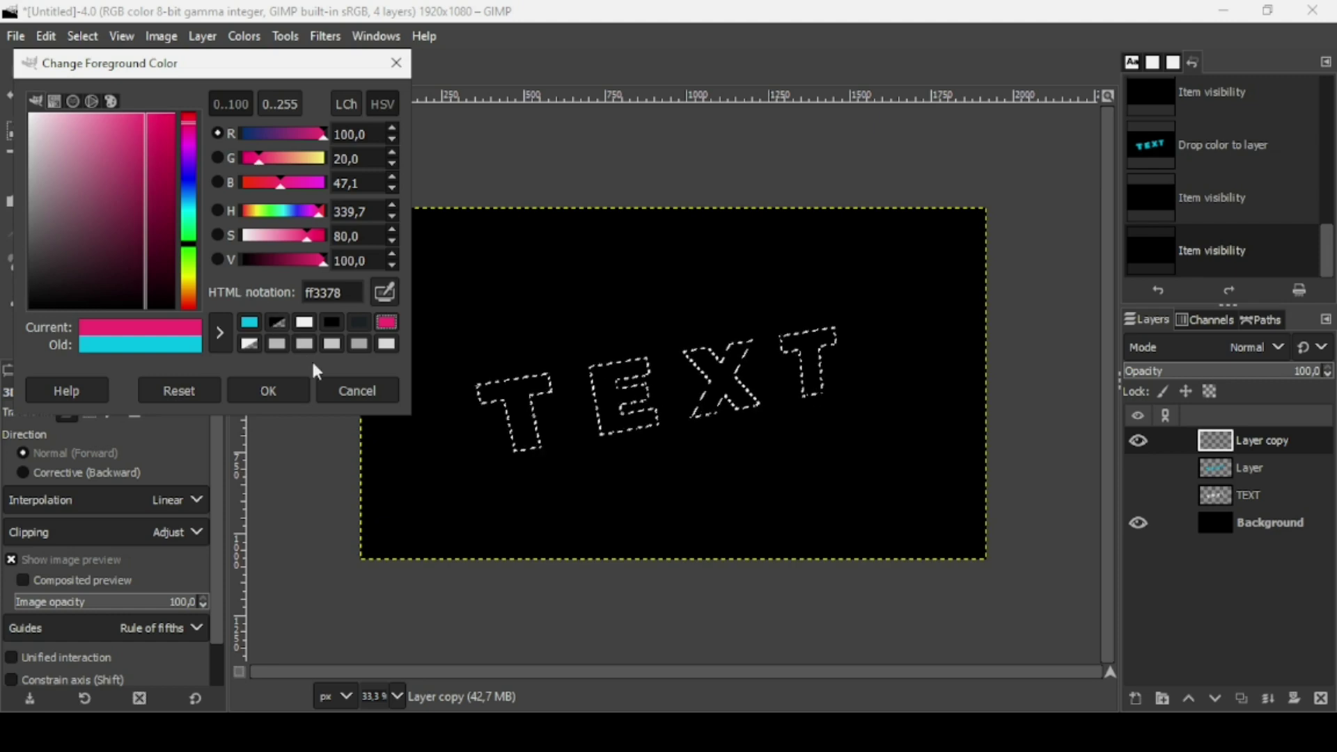
click(290, 392)
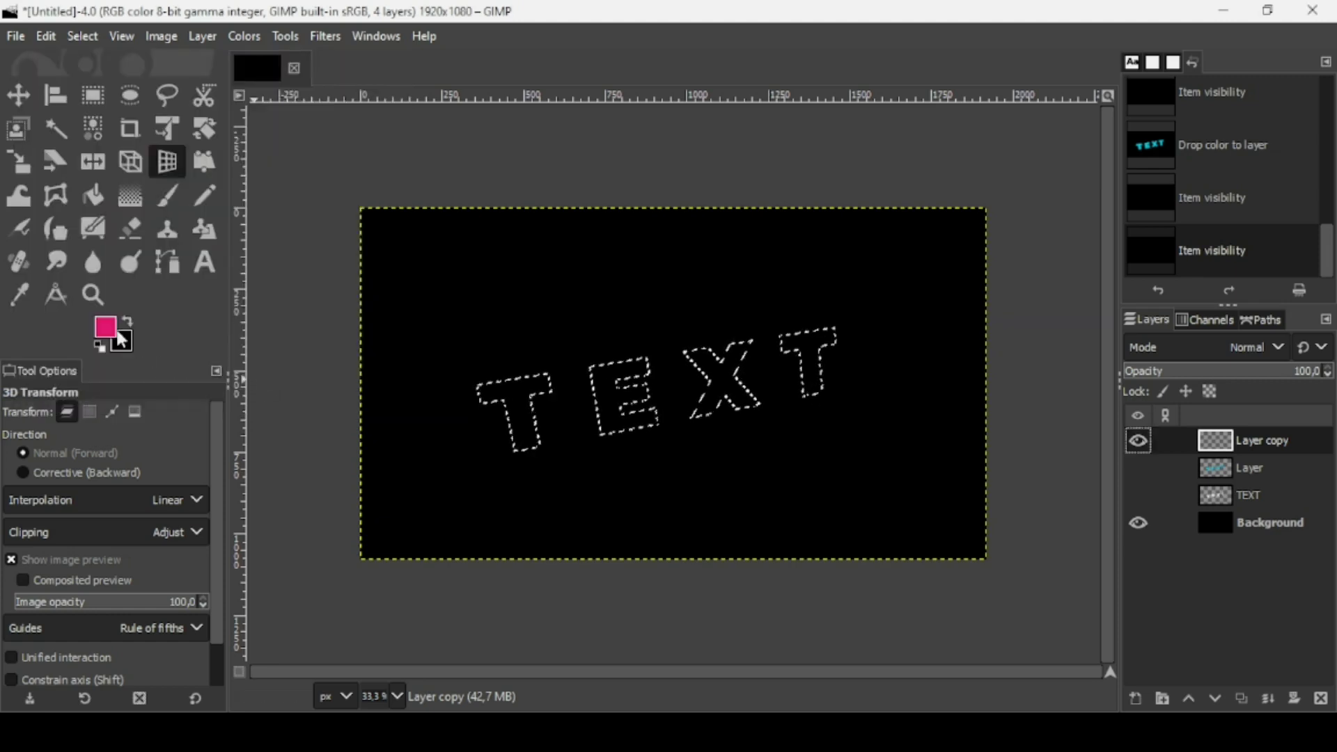
drag(117, 339, 798, 371)
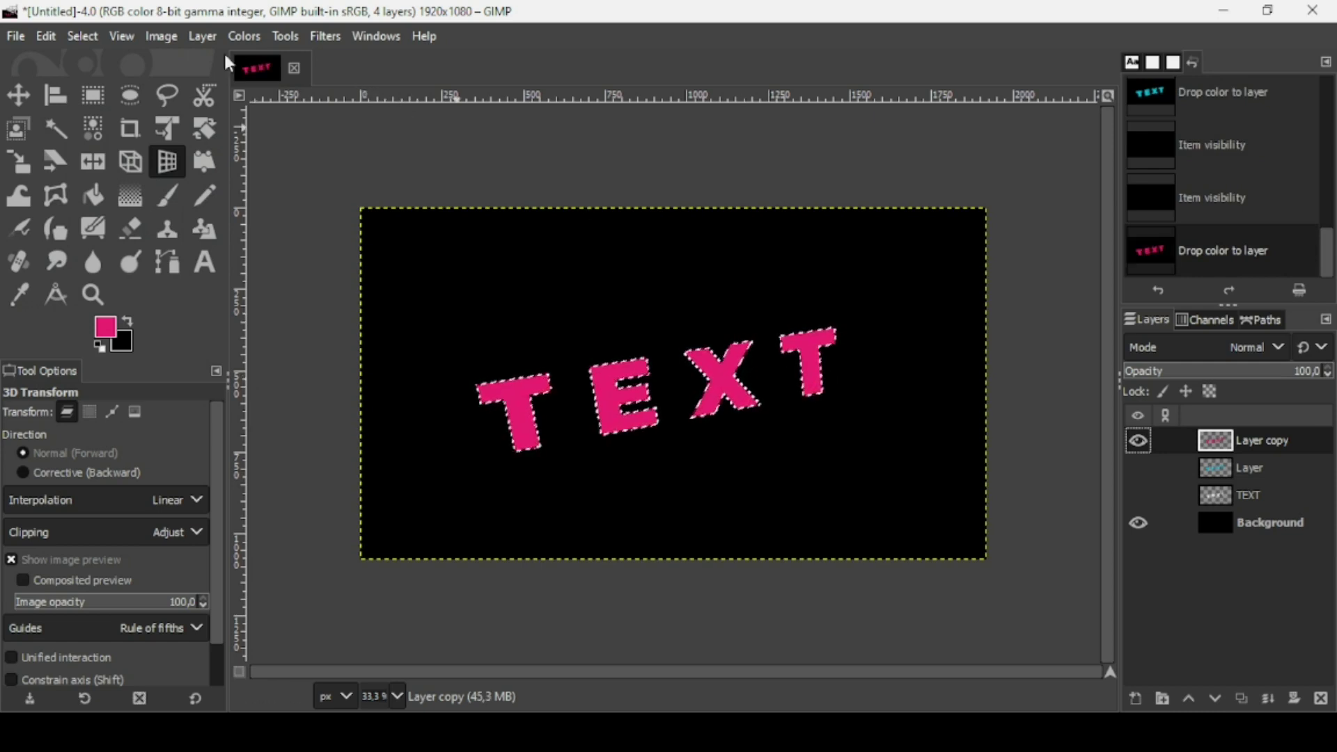
Clear the selection, hide the pink Layer copy, and show the cyan Layer and TEXT.
click(78, 38)
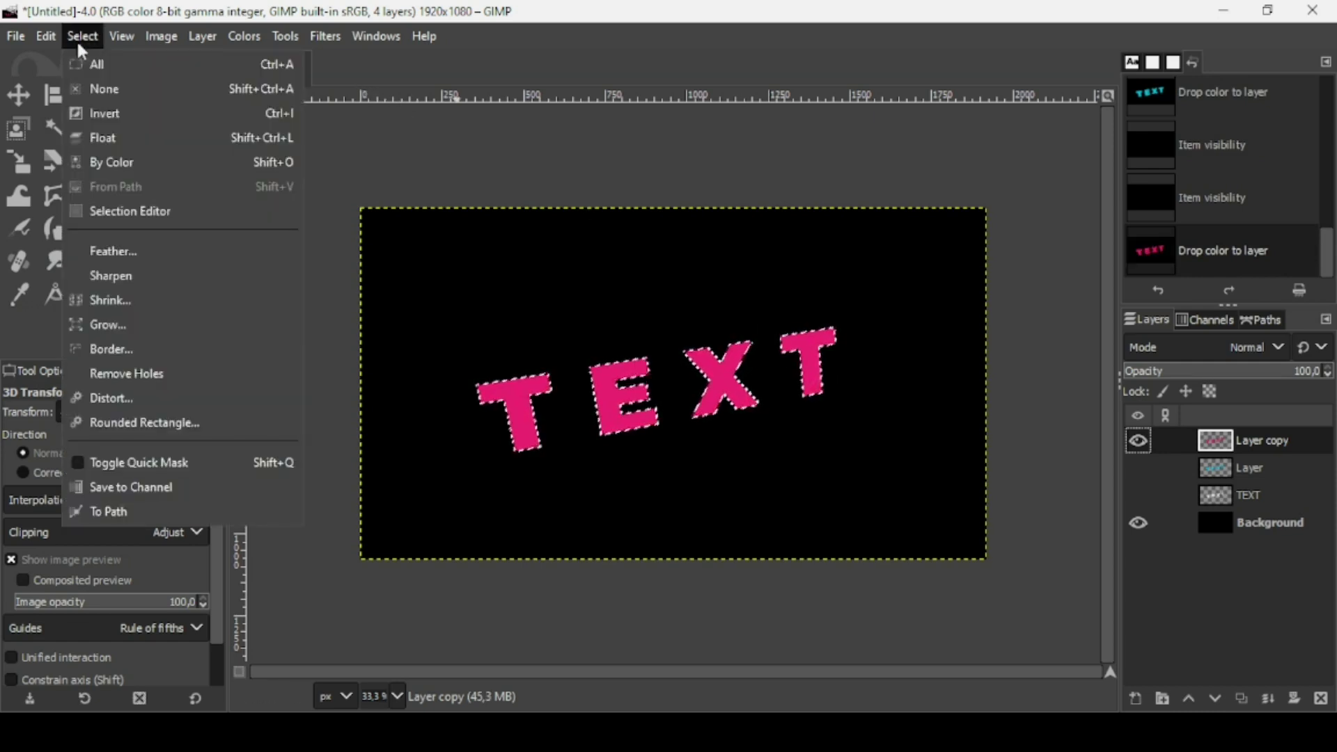
click(89, 87)
click(1139, 440)
click(1139, 468)
click(1139, 496)
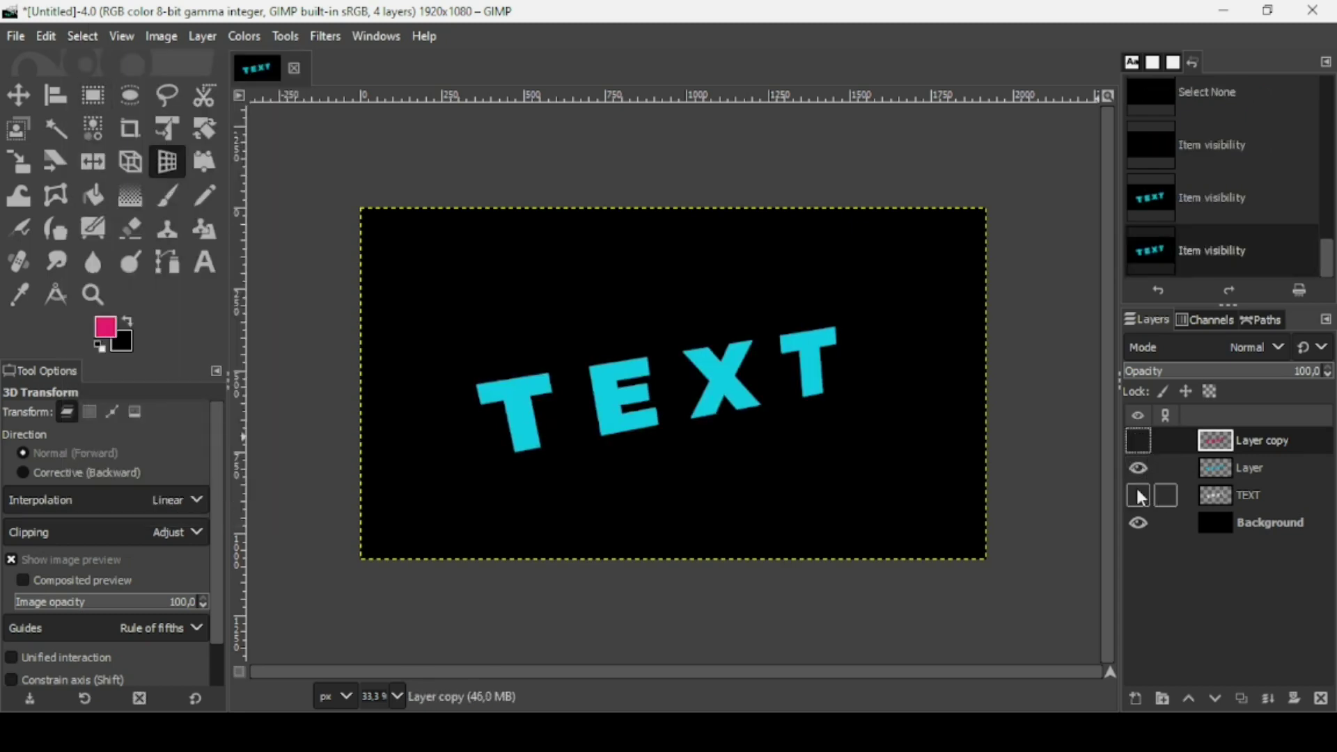
Rename Layer copy to PINK and Layer to BLUE.
double_click(1265, 436)
text(PINK)
key(Return)
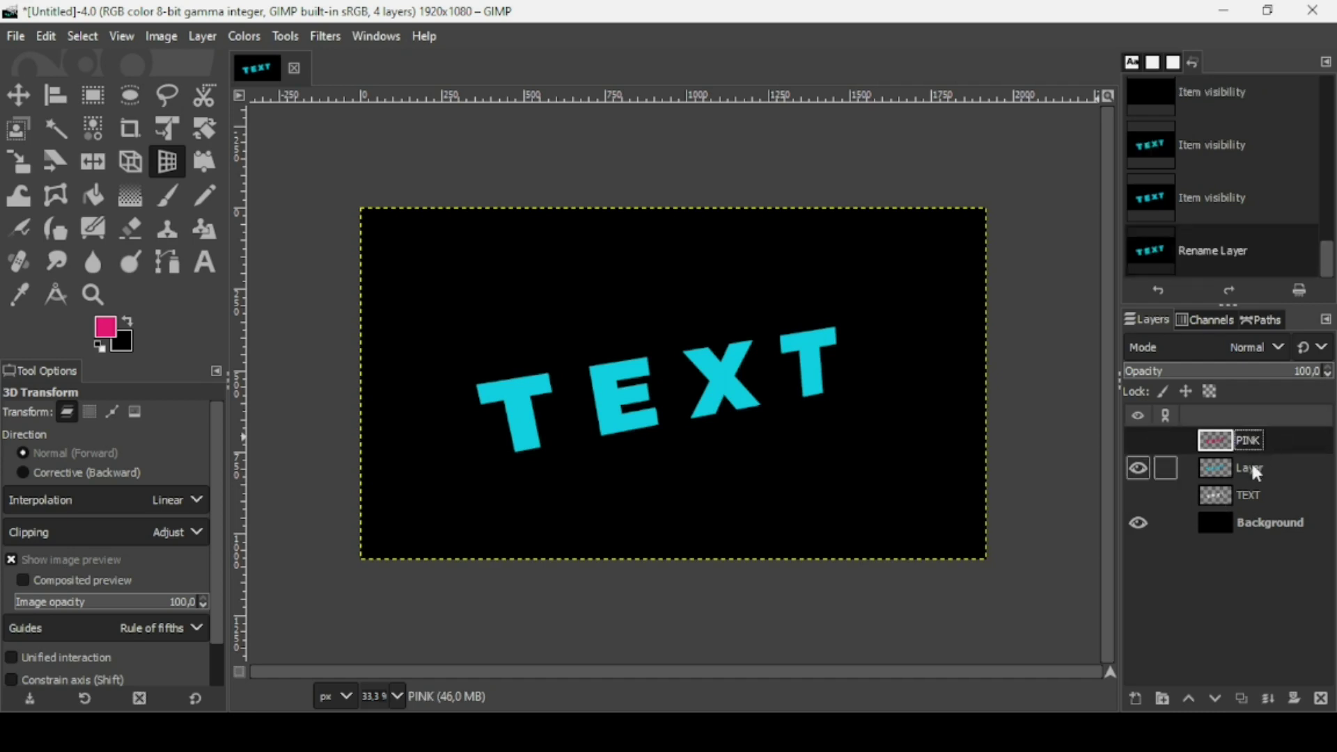
double_click(1251, 465)
text(BLUE)
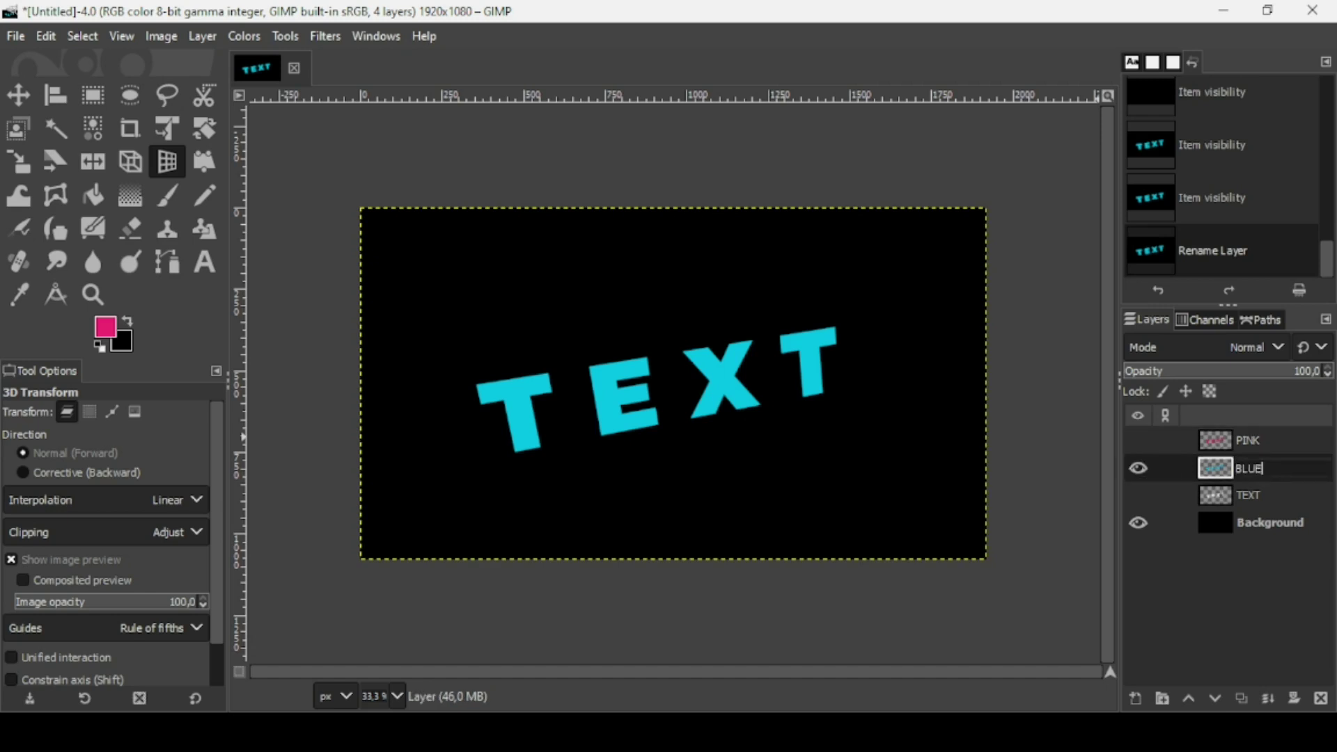
key(Return)
Make TEXT visible, rename it WHITE, and drag it to the top of the stack.
click(1138, 496)
double_click(1262, 495)
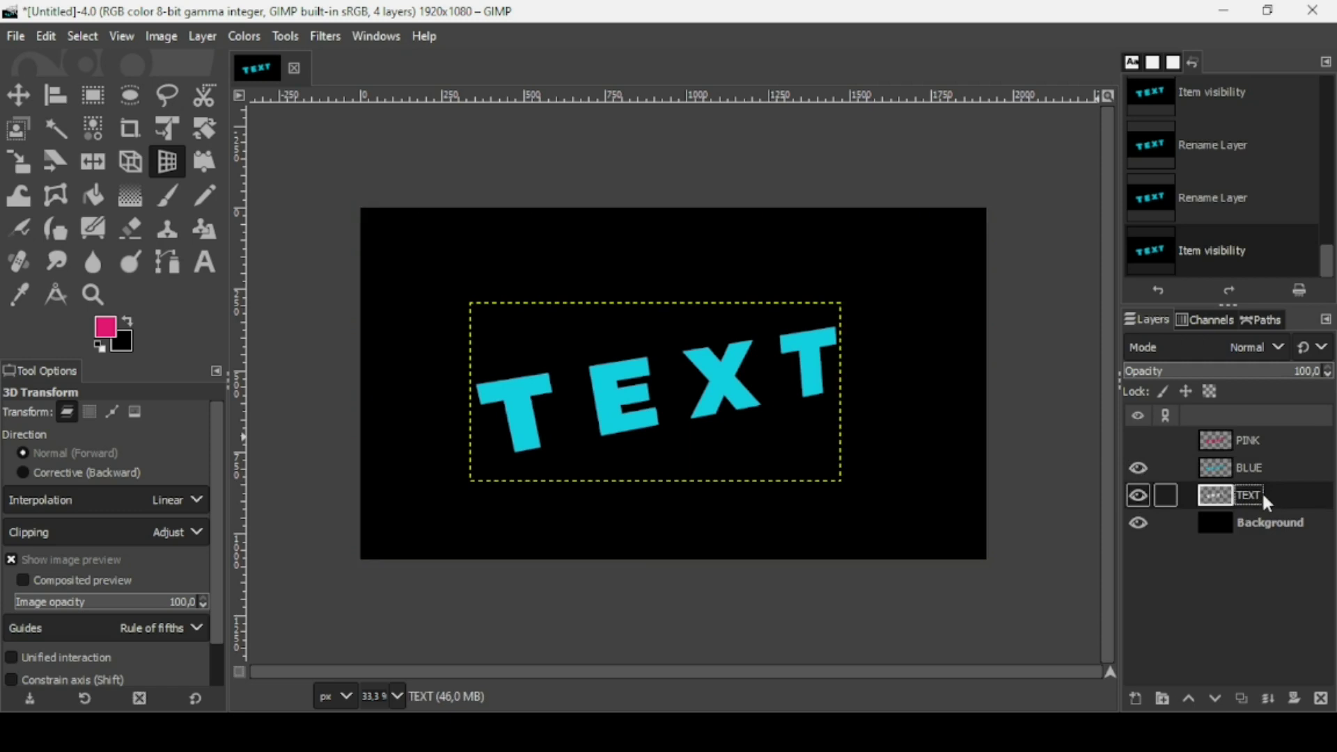
text(WHITE)
key(Return)
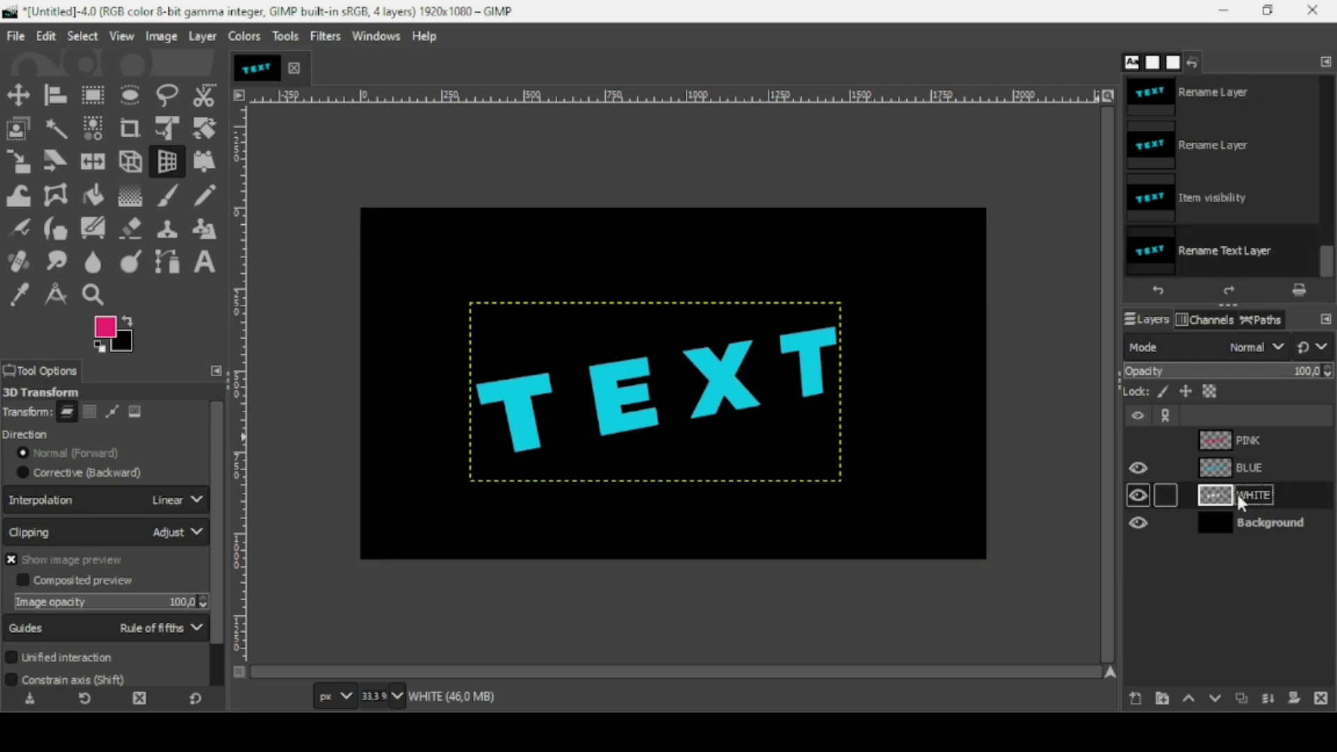
drag(1207, 498, 1227, 435)
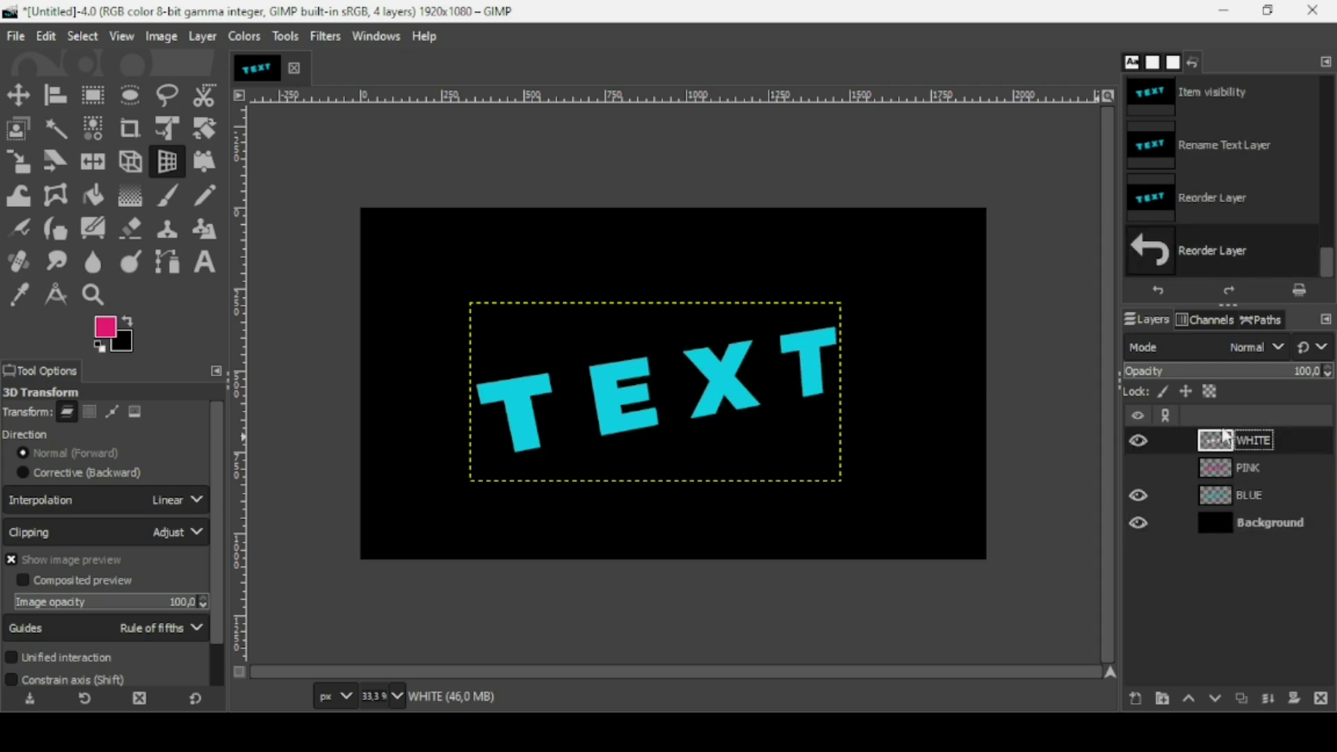
Make the PINK layer visible and leave PINK as the active layer.
click(1136, 470)
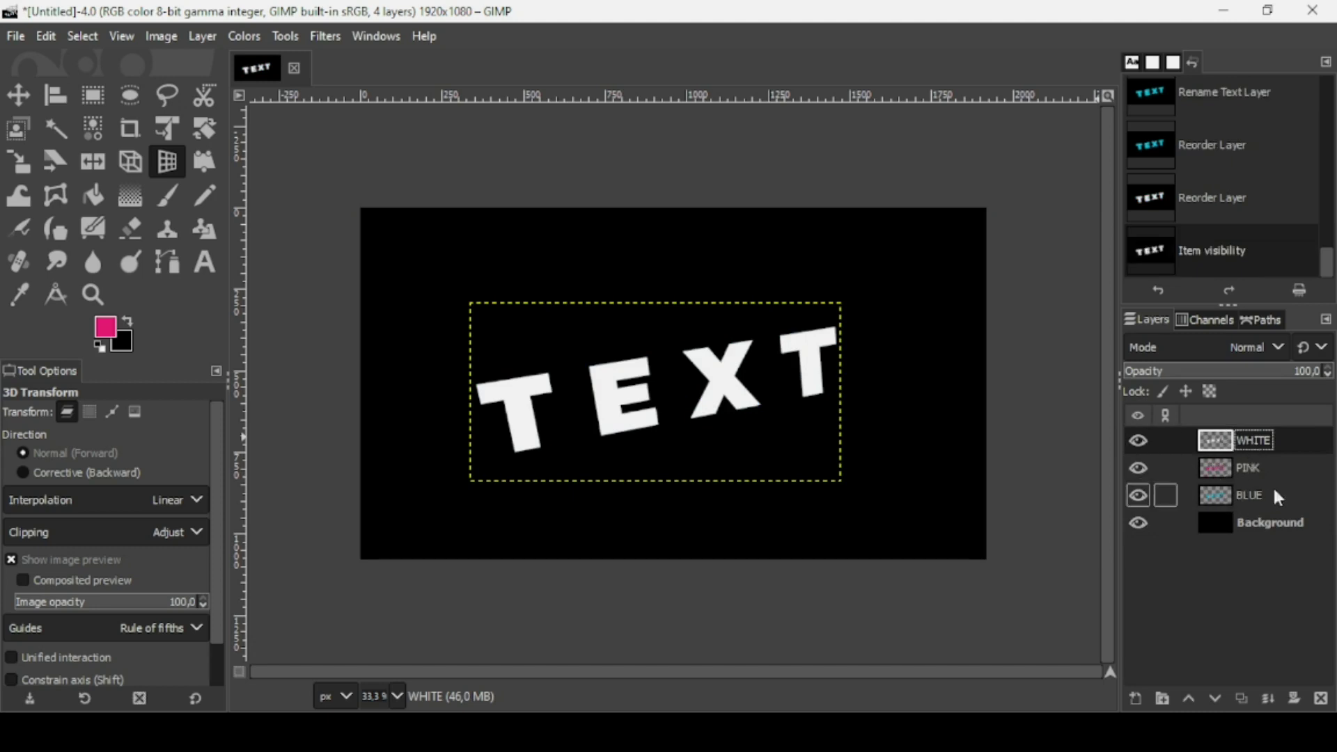
click(1220, 493)
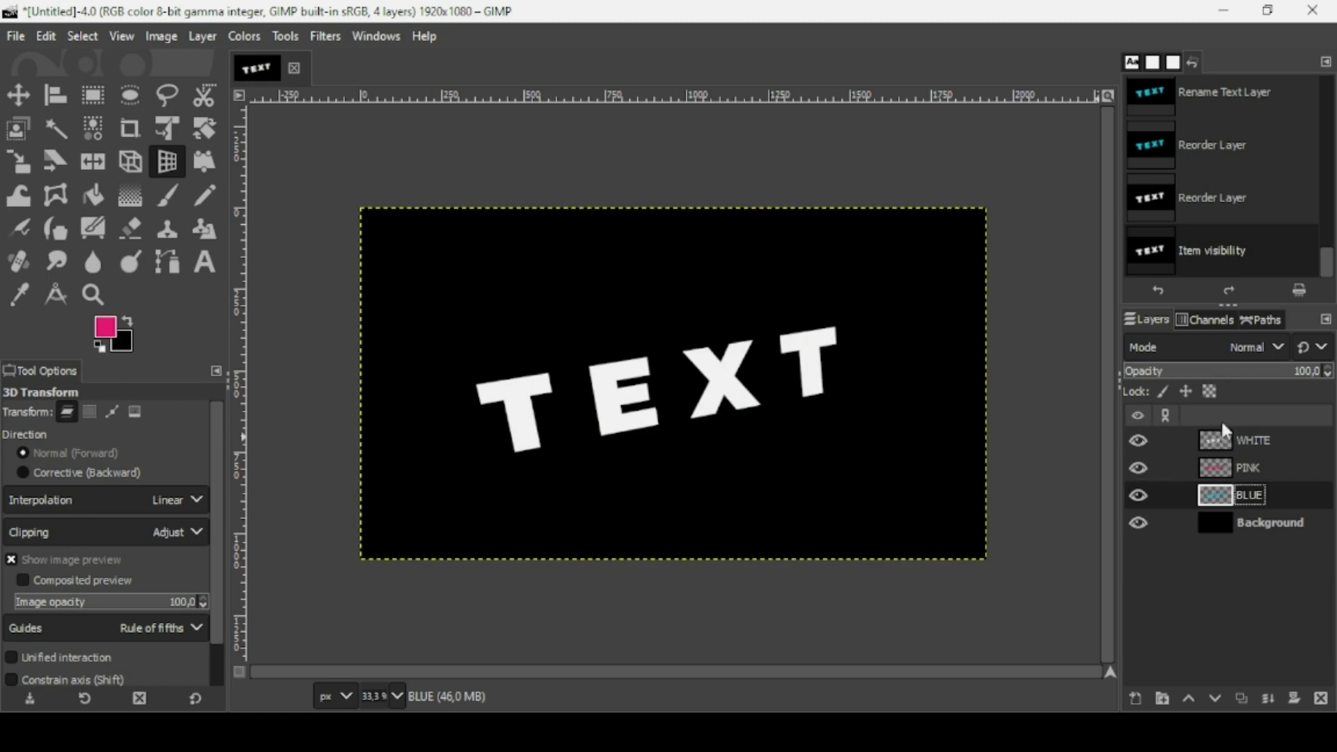
click(1227, 476)
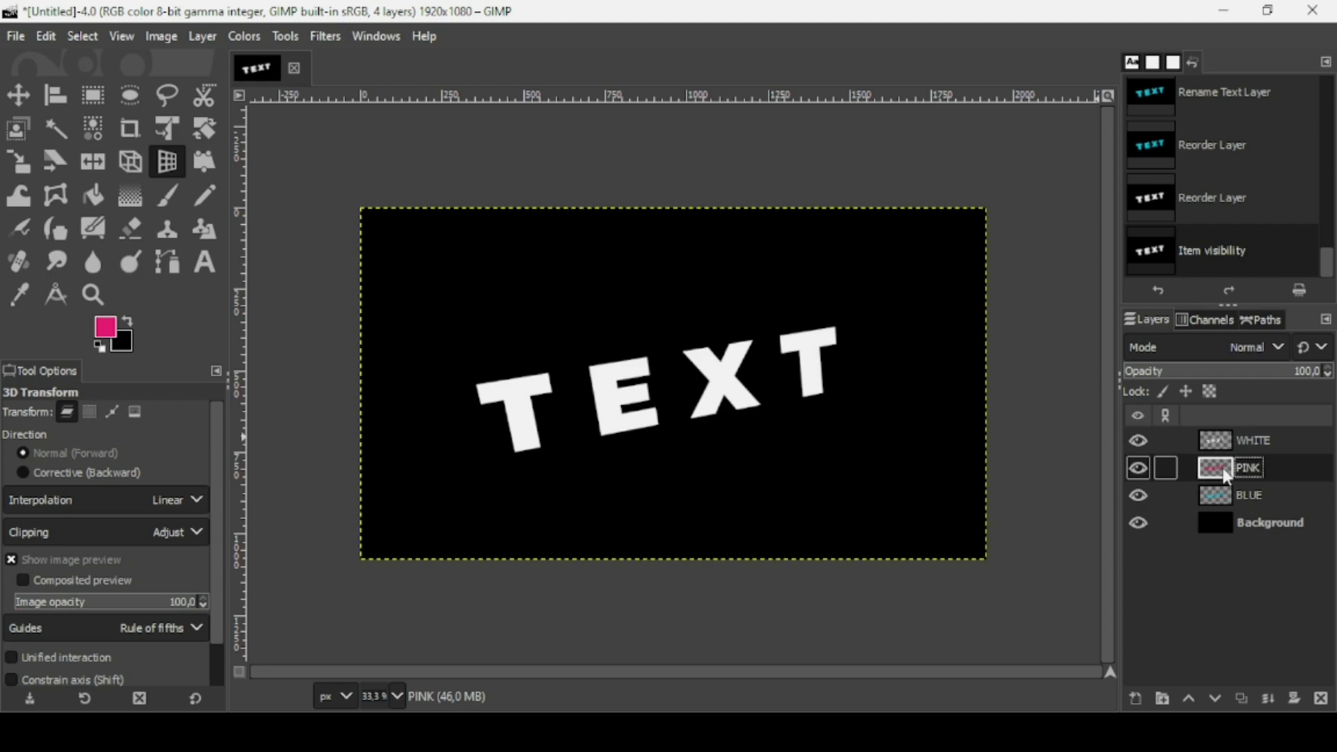
Apply a pink Long Shadow filter to PINK at angle 45 with length 52.3.
click(326, 37)
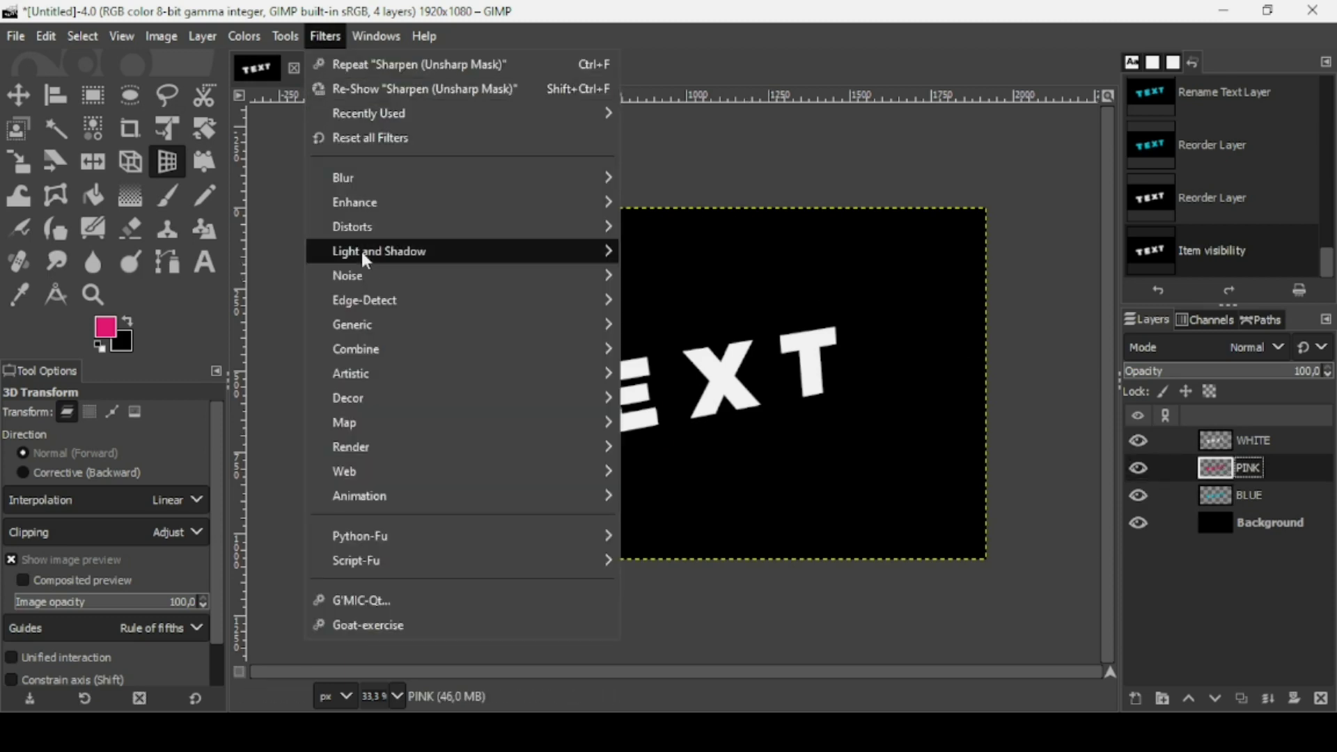
mouse_move(362, 254)
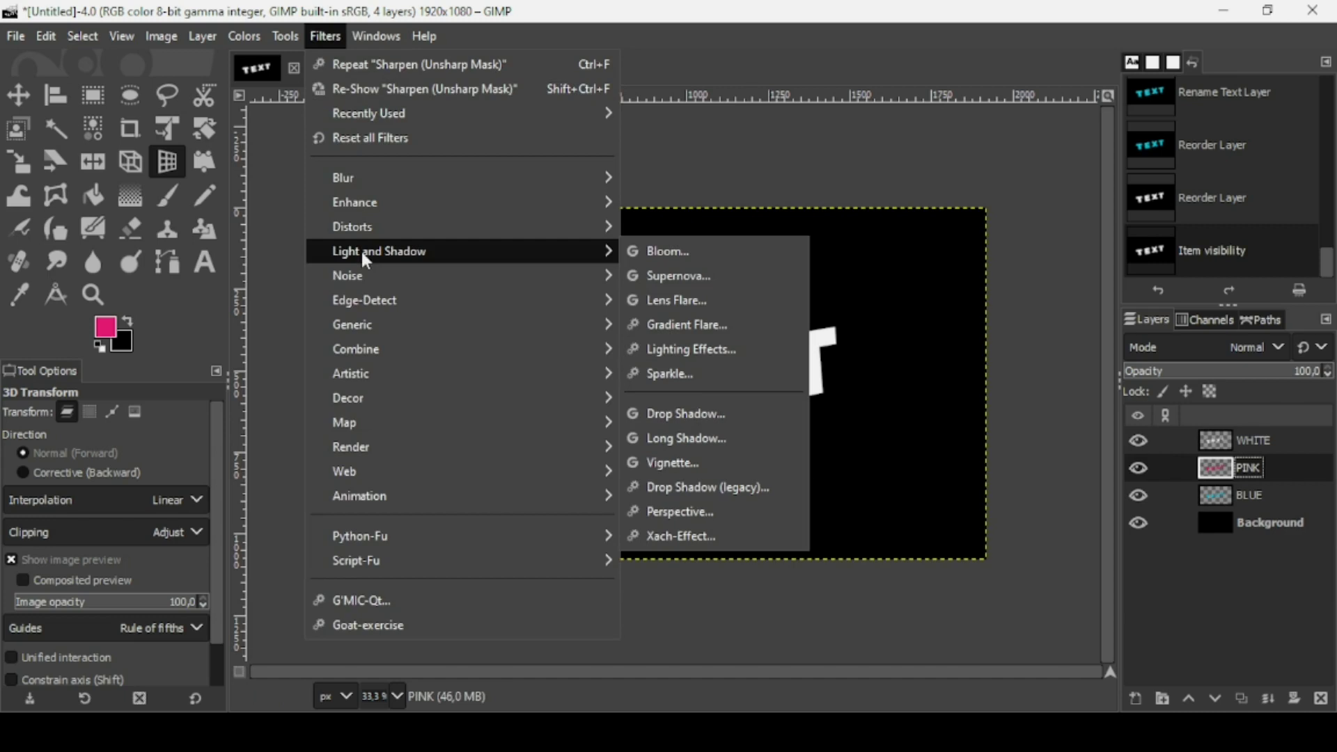
click(678, 440)
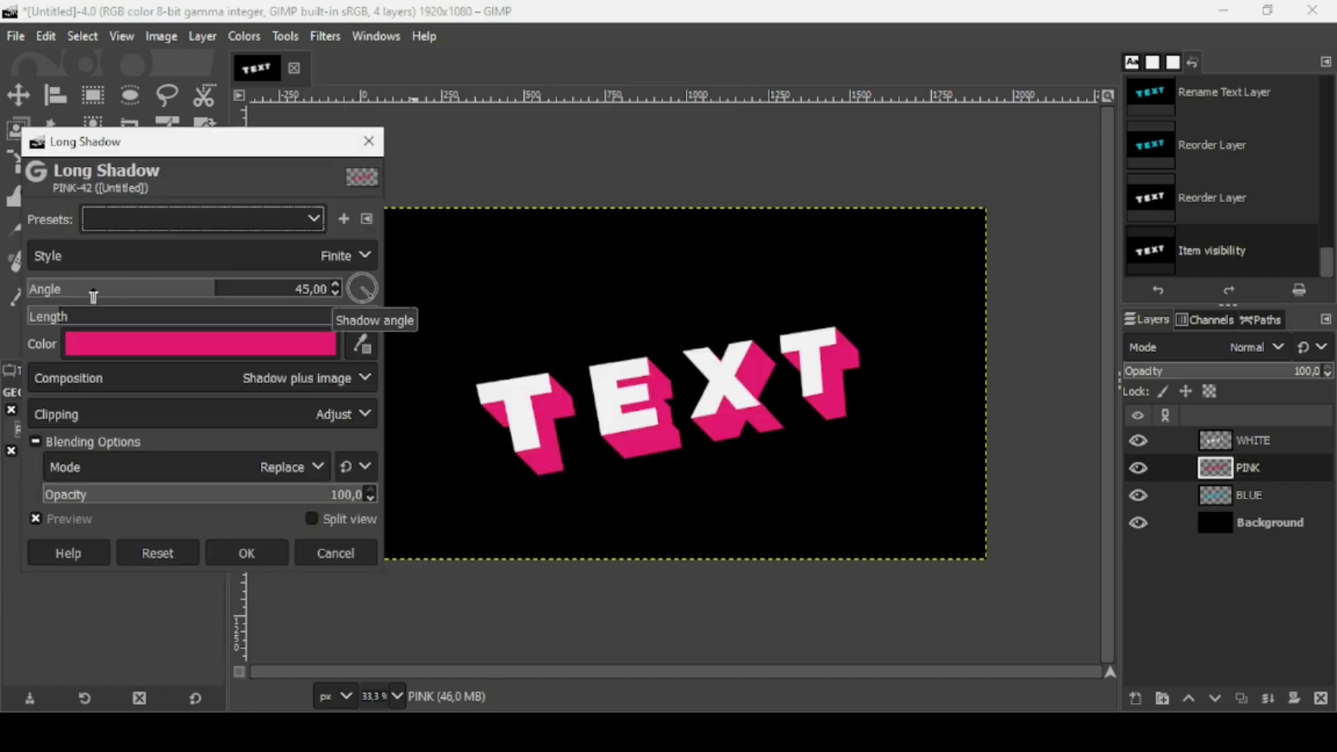
click(50, 318)
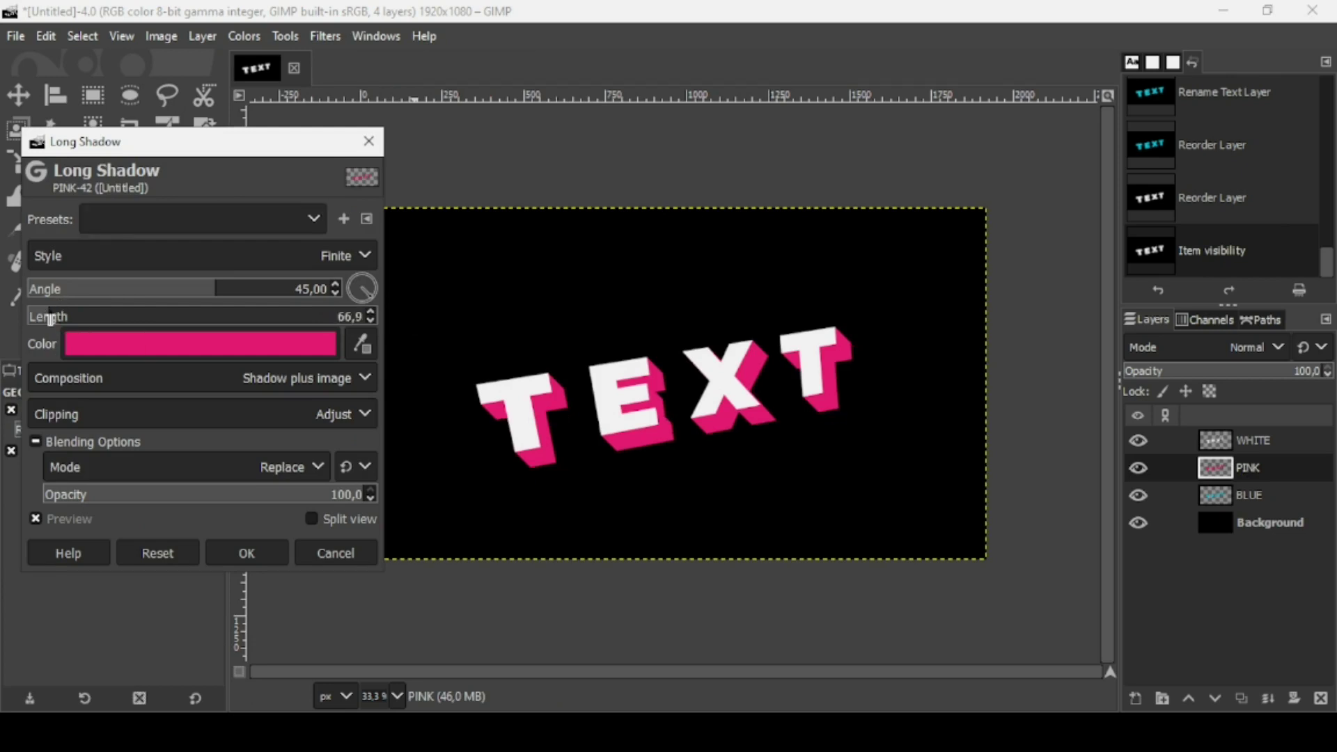
drag(50, 318, 45, 318)
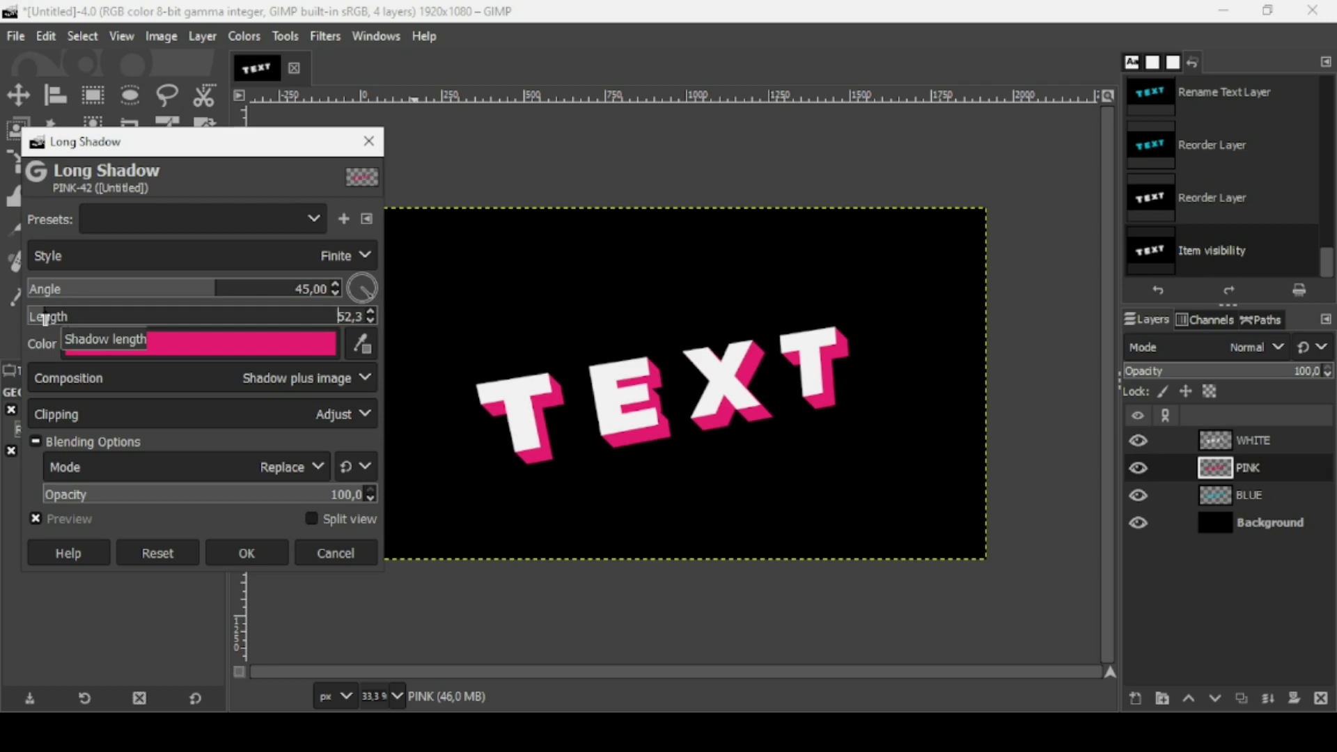
click(45, 319)
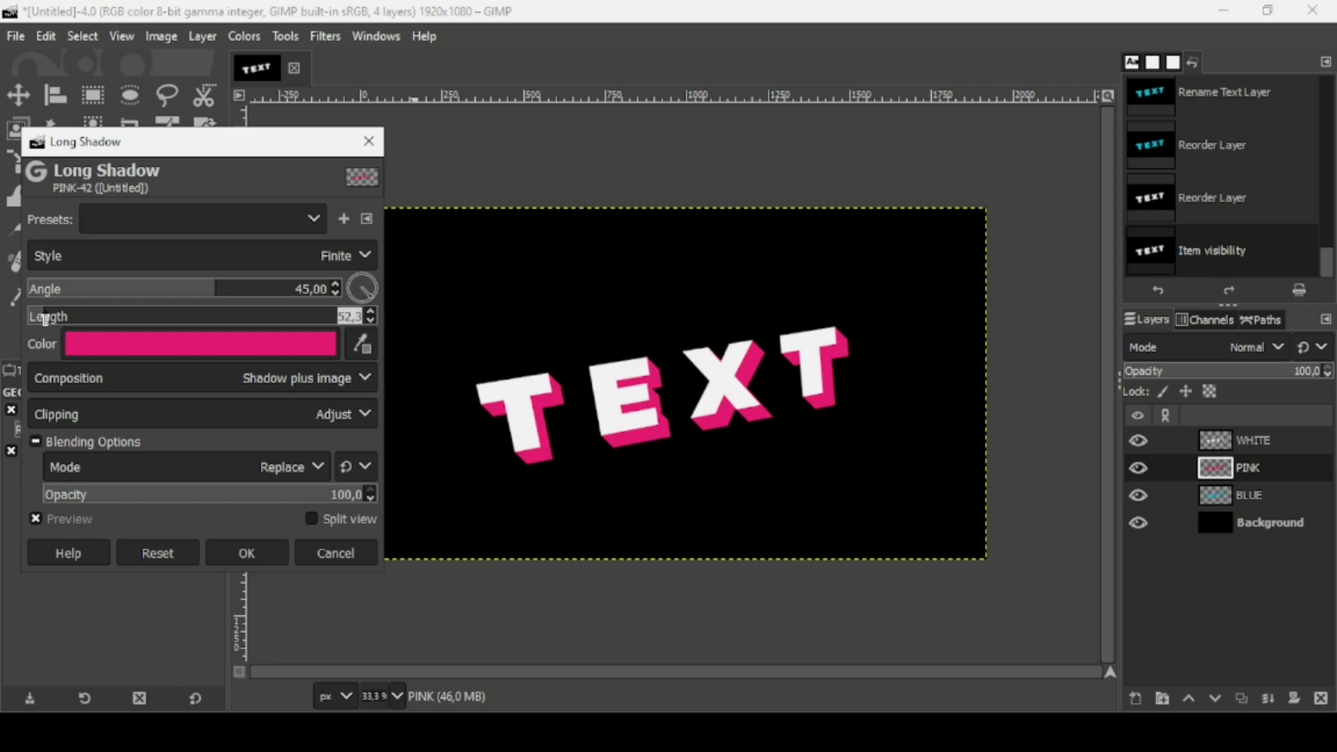
click(471, 10)
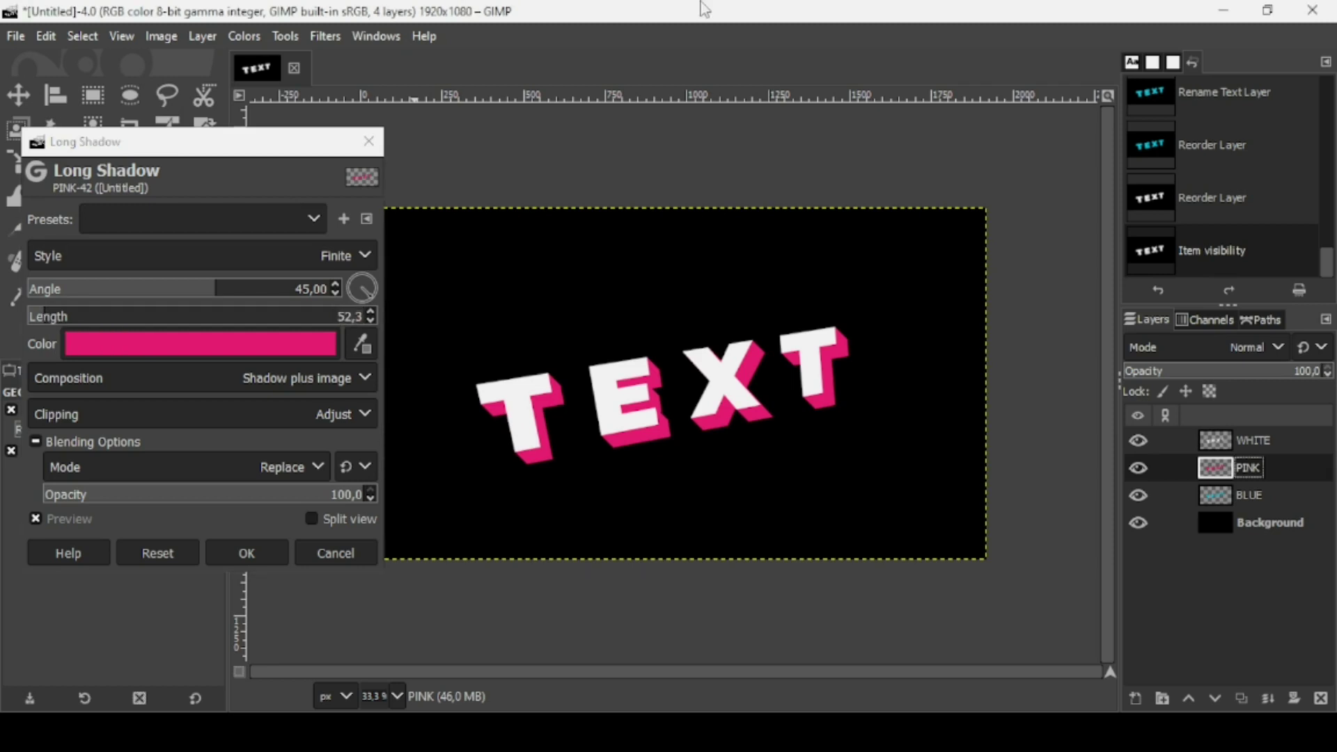
scroll(719, 399, up, 2)
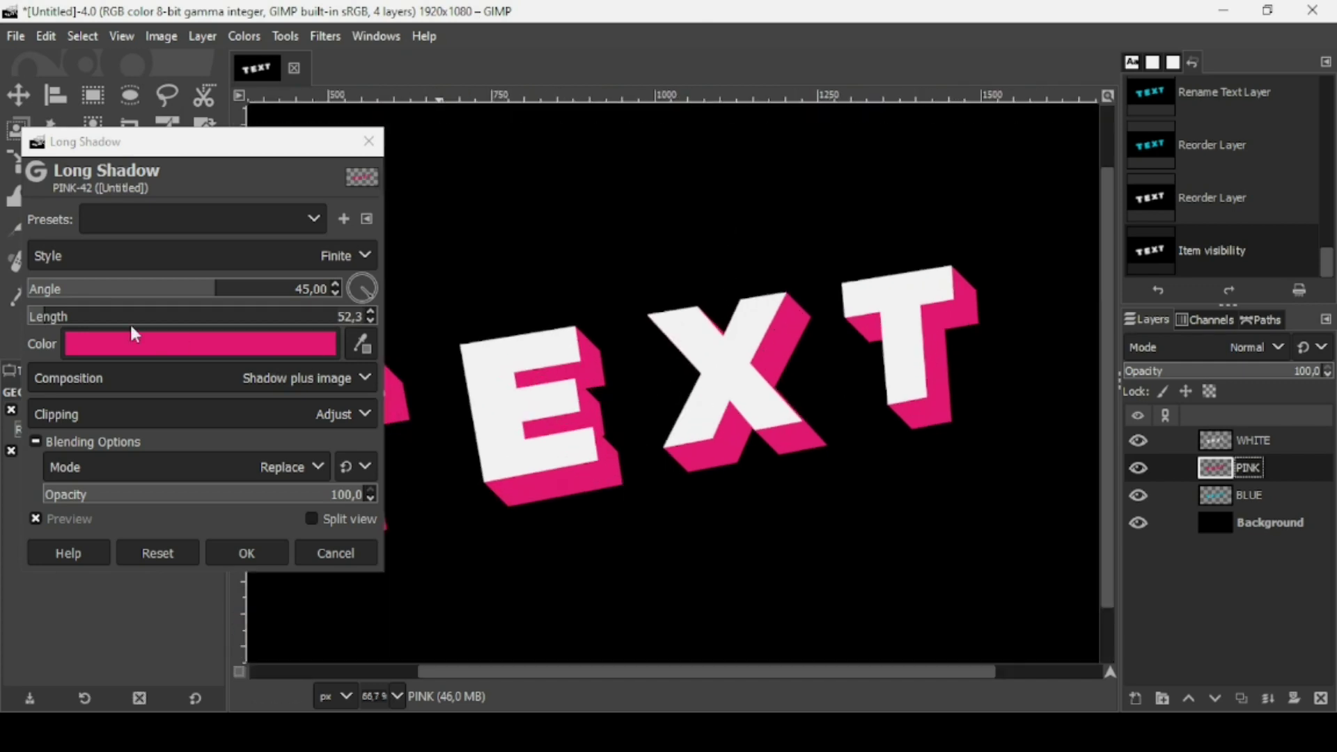
click(261, 556)
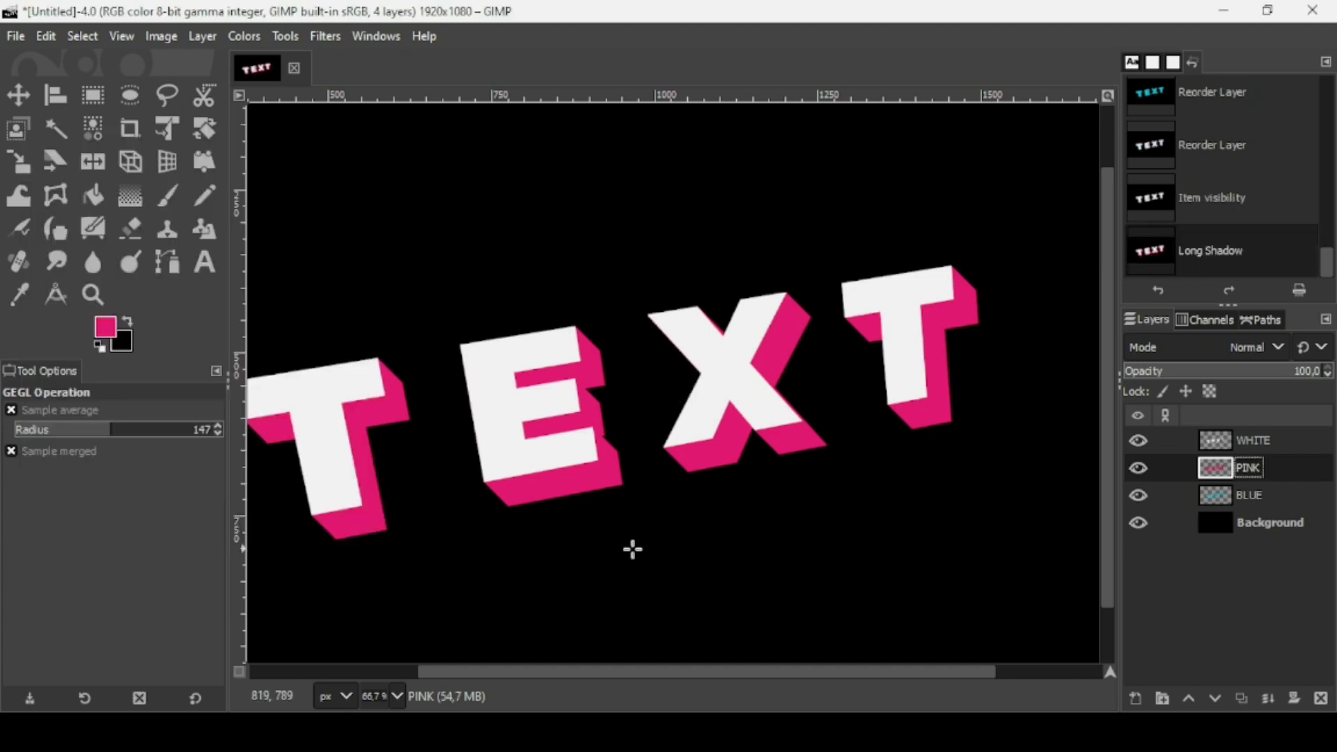
click(1234, 497)
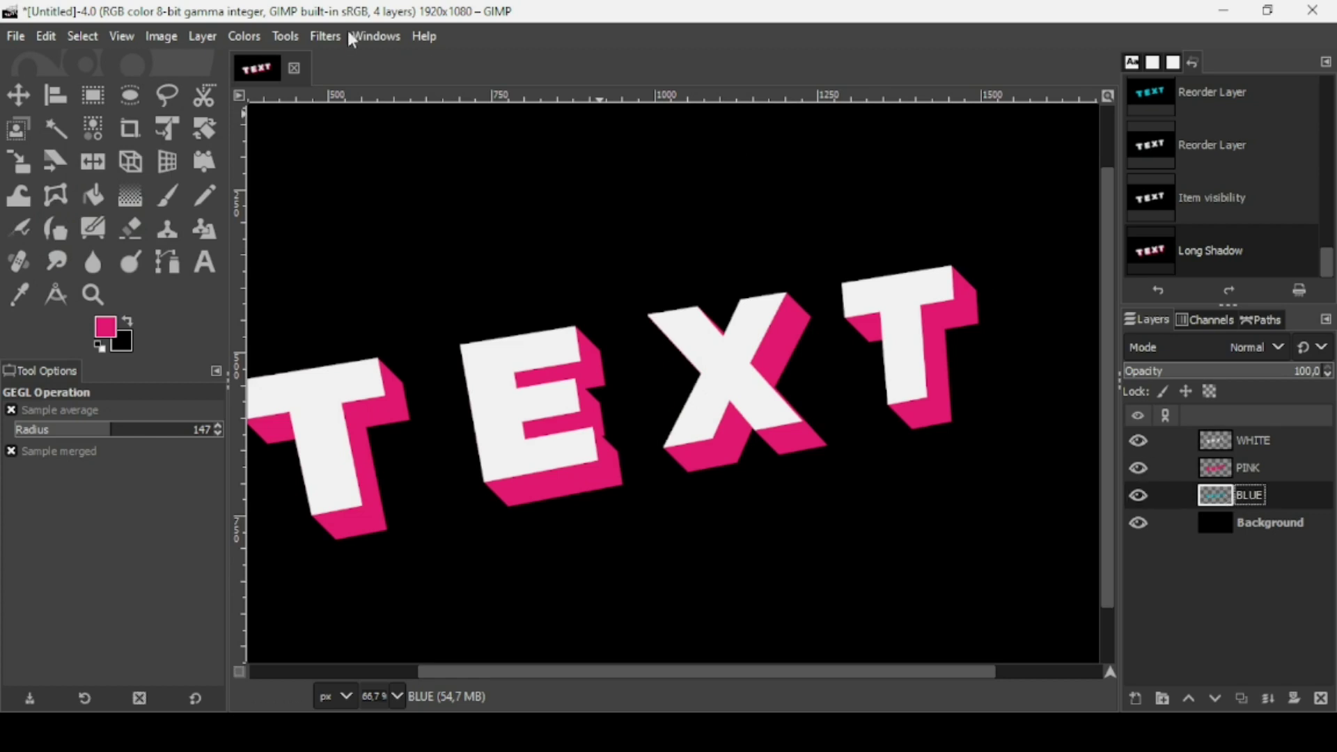
Re-show Long Shadow on BLUE, switch its colour to the earlier cyan, and rotate it up-left.
click(317, 37)
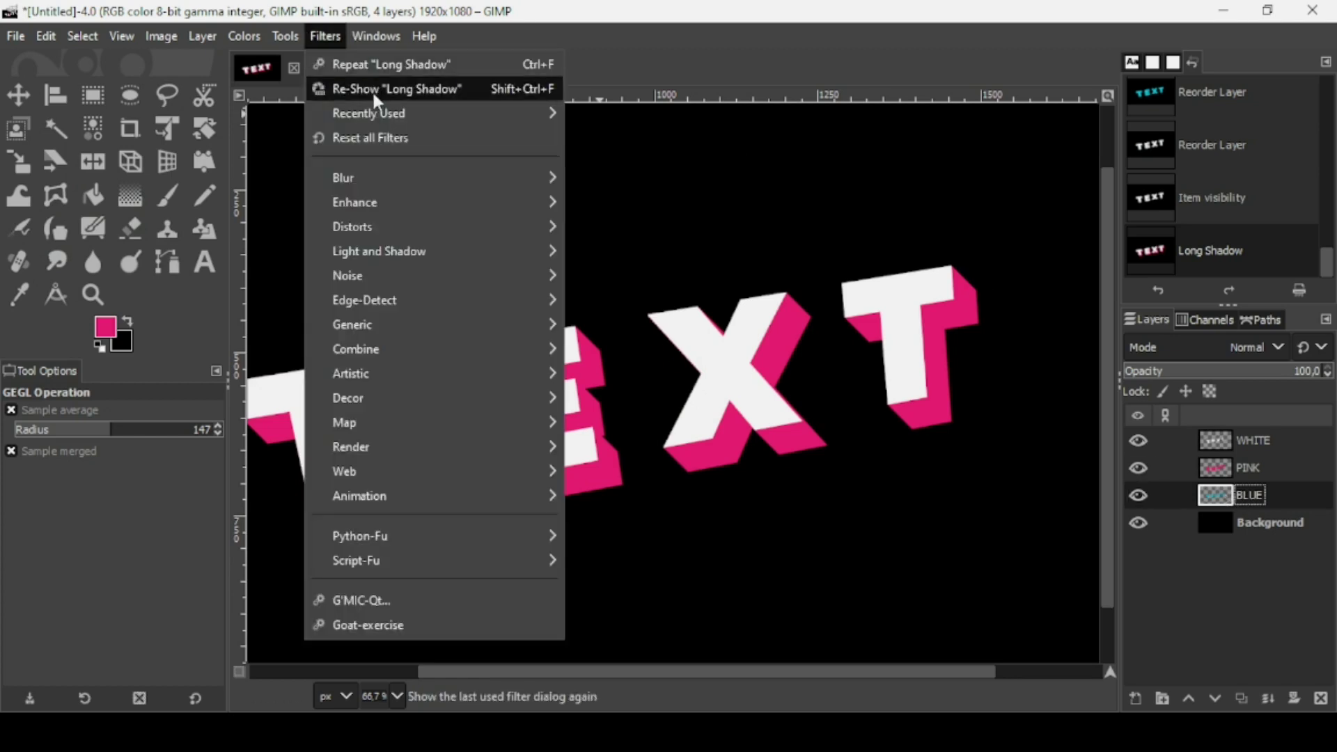
click(403, 98)
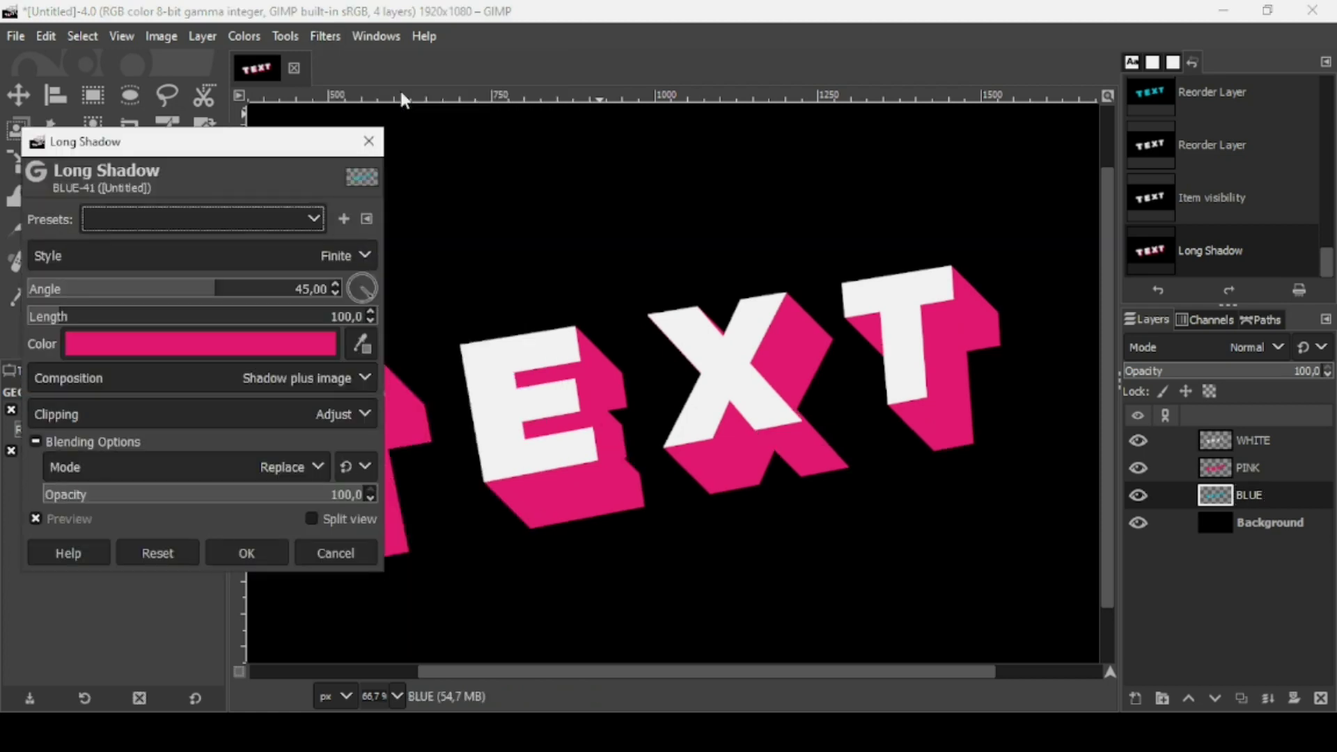
click(273, 355)
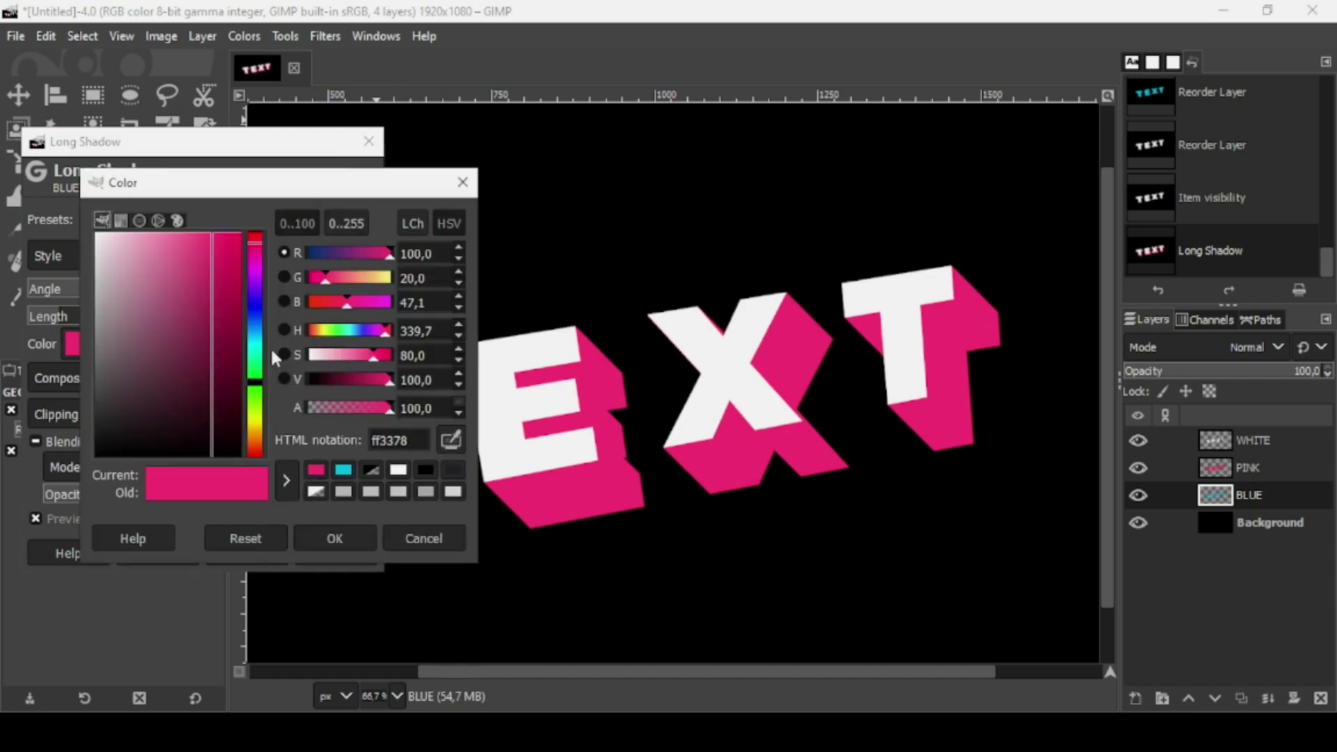
click(344, 471)
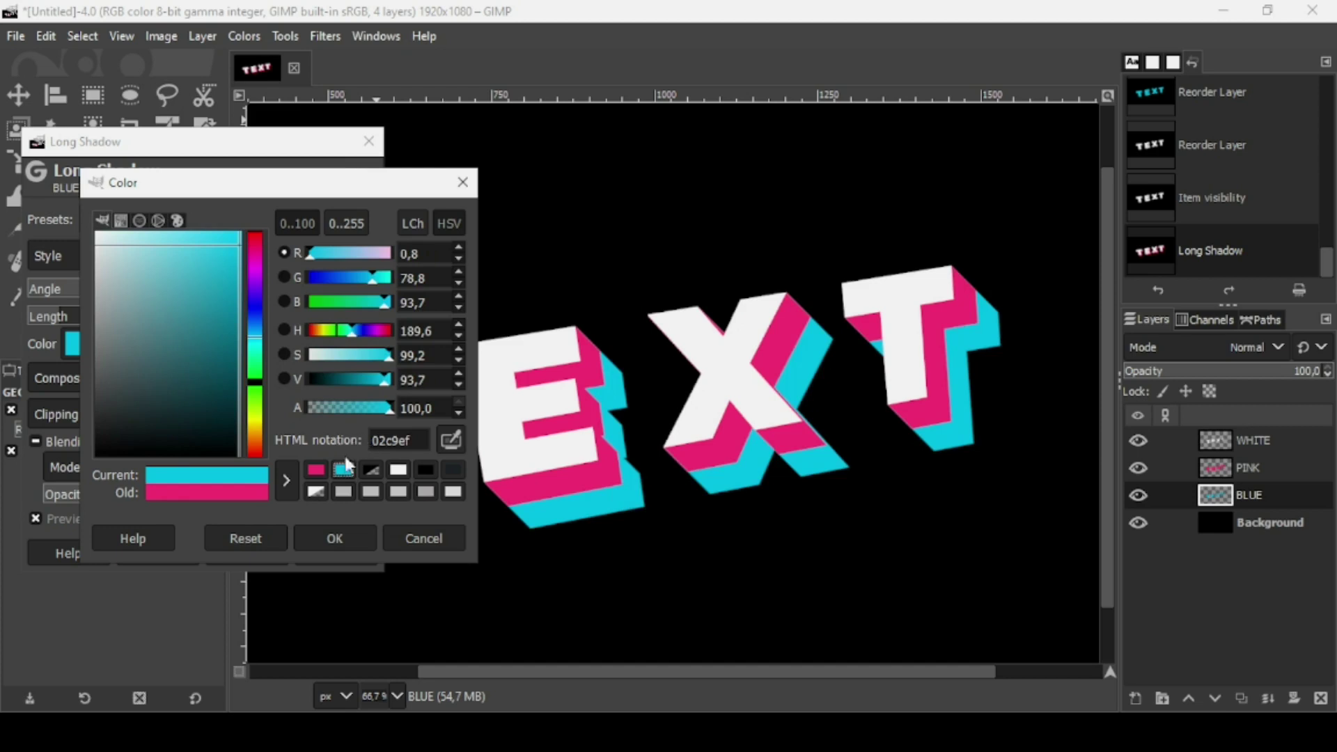
click(346, 545)
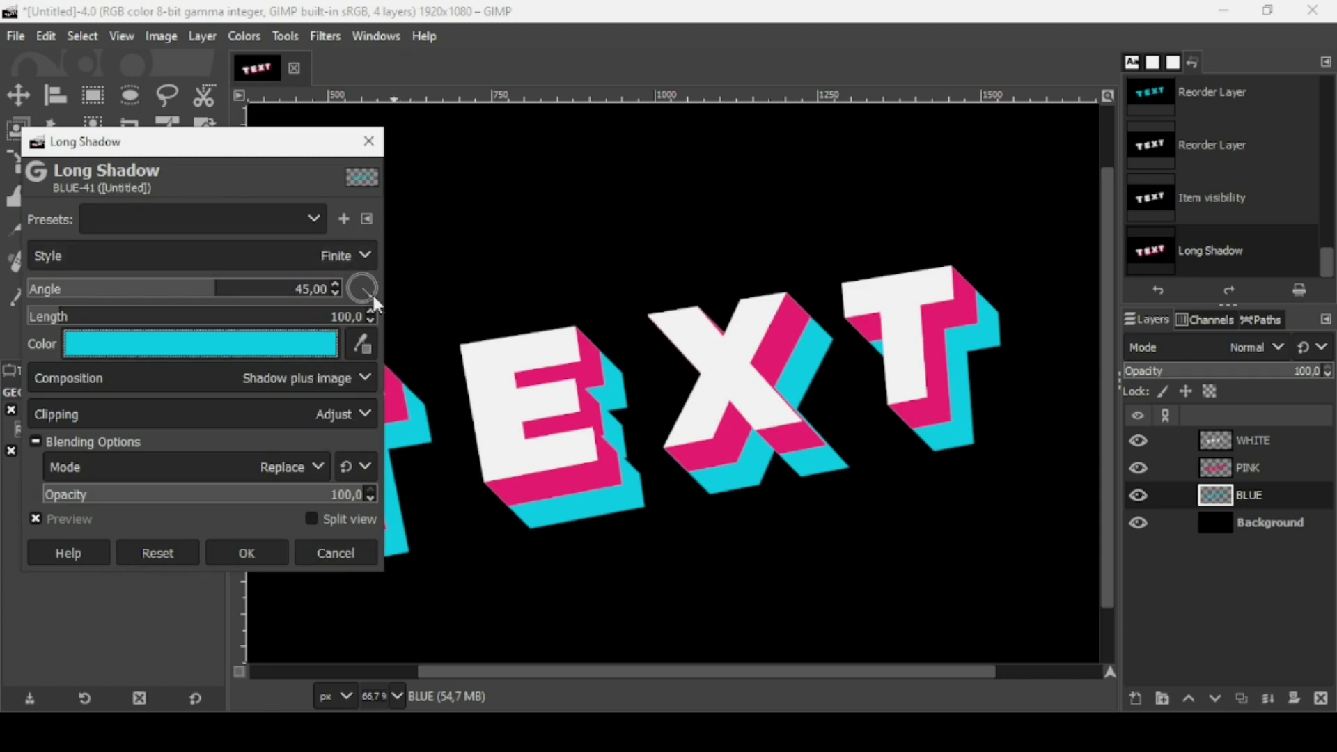
drag(367, 291, 352, 285)
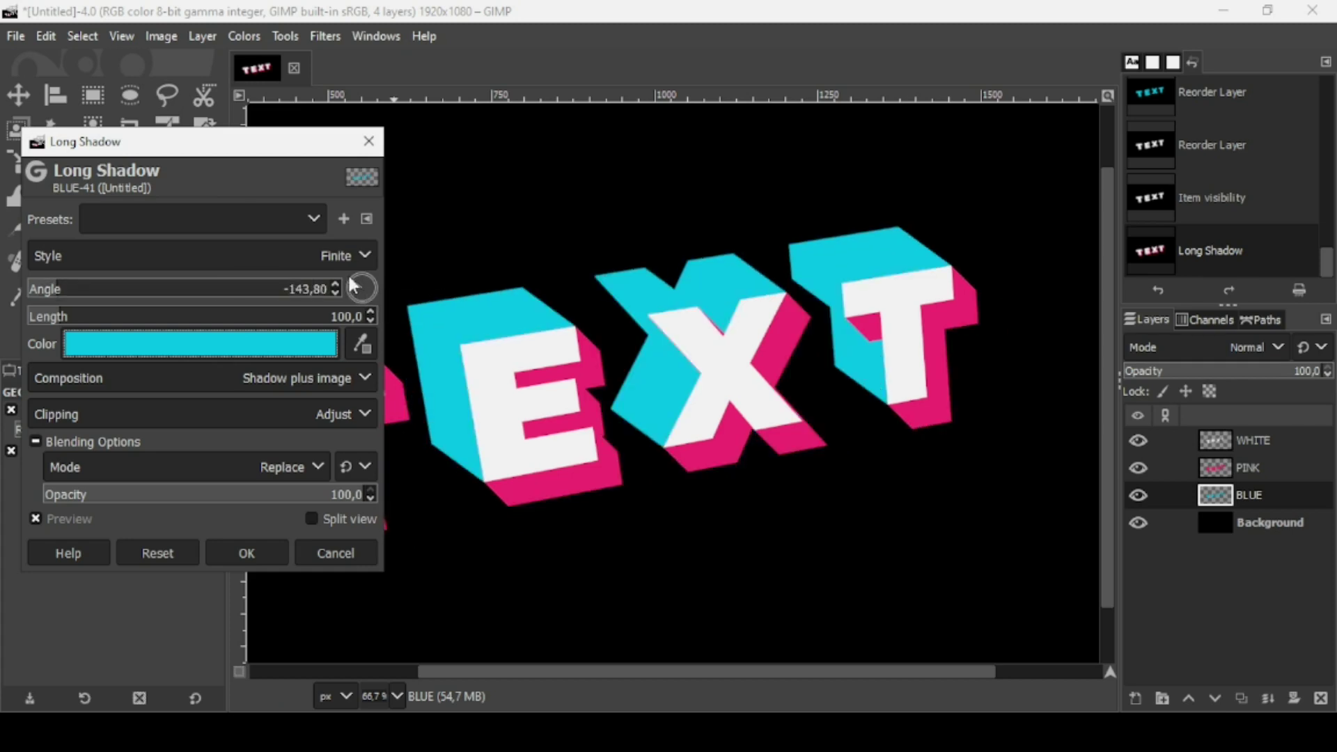
Set the cyan shadow length to 52.3 and angle to -136.75, then apply it.
click(49, 319)
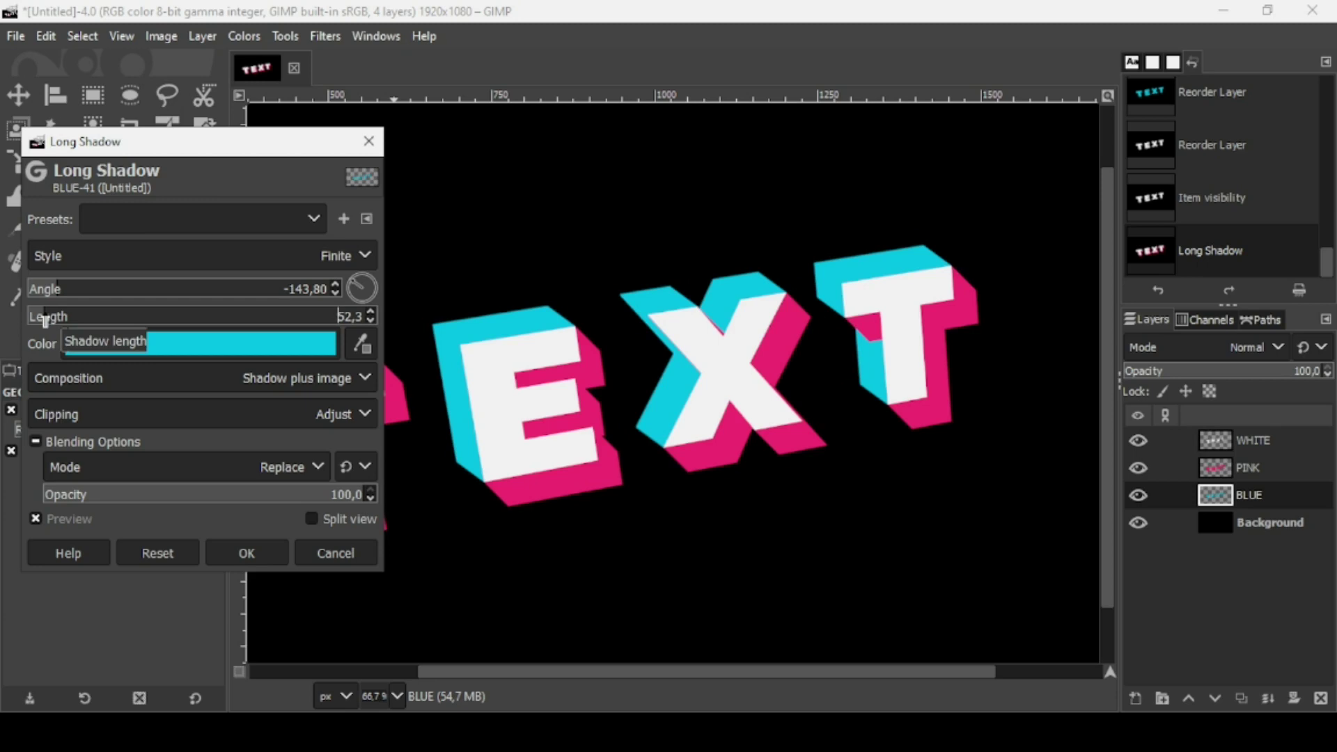
click(731, 299)
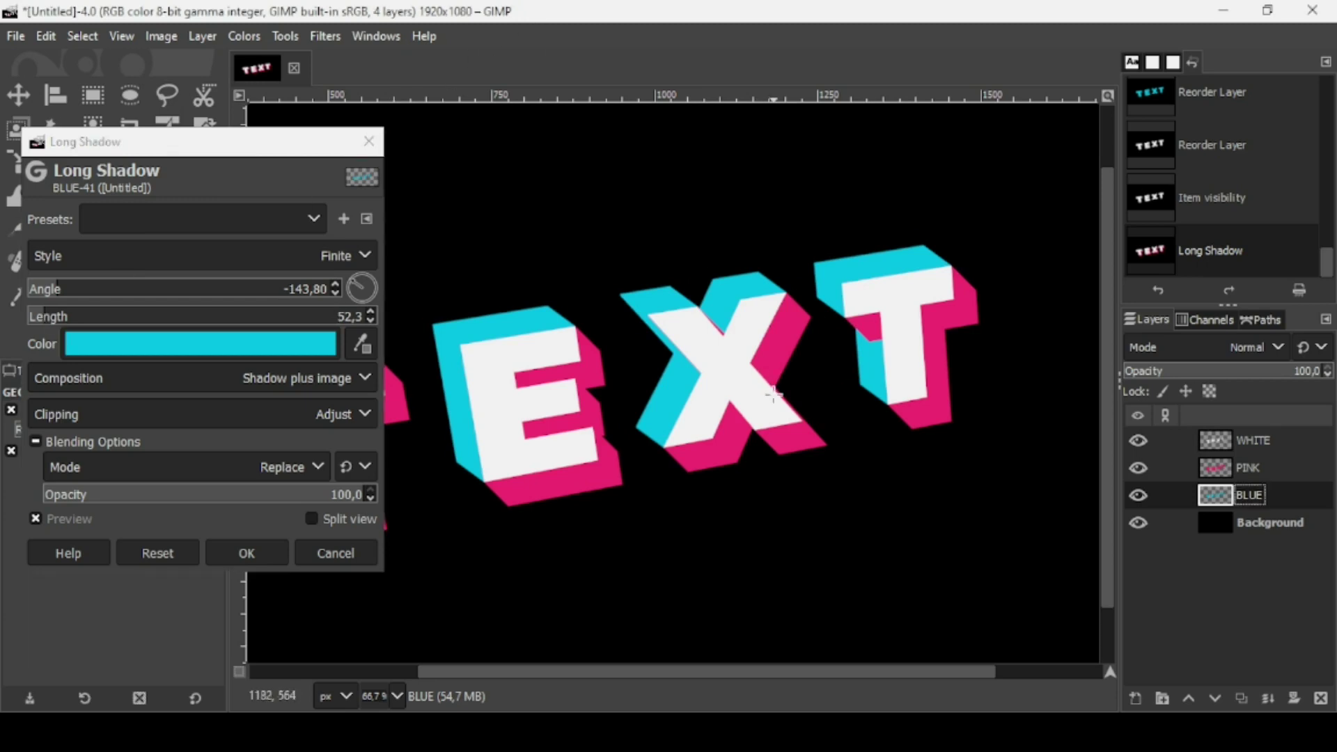
scroll(703, 465, up, 2)
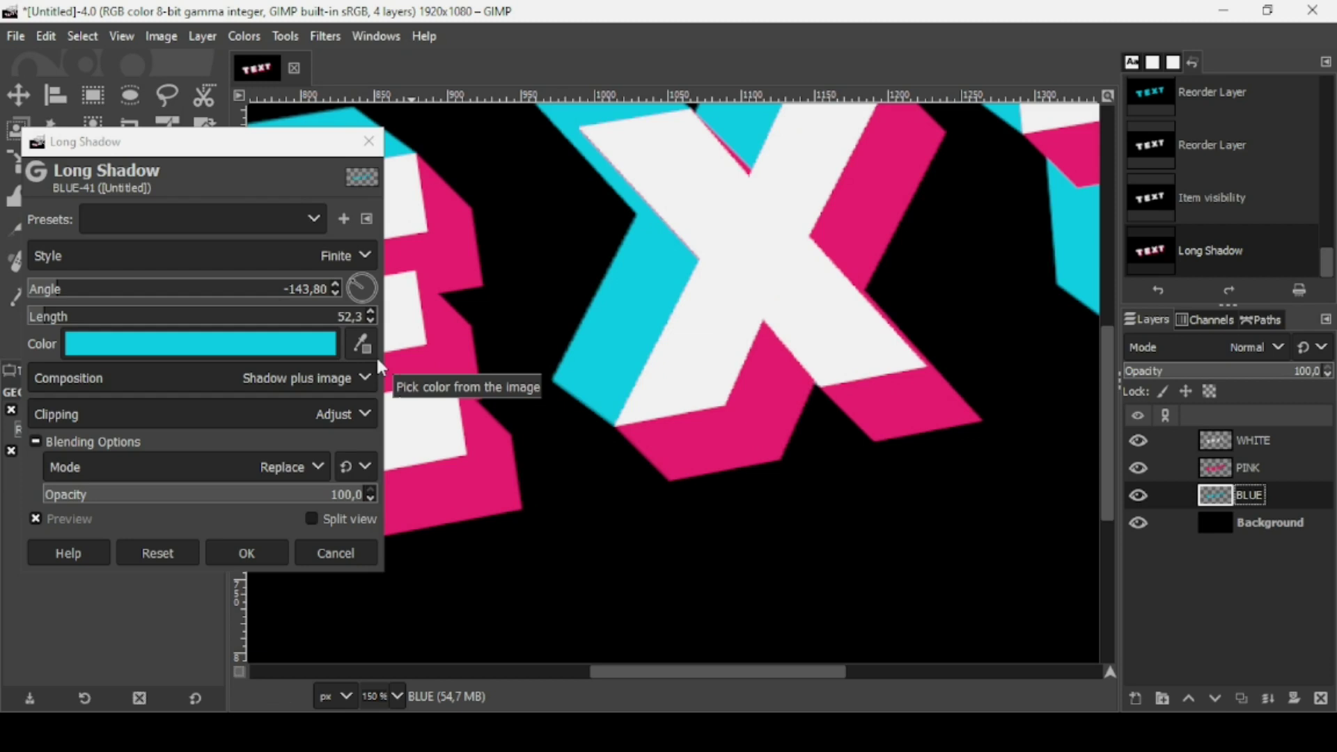
click(64, 289)
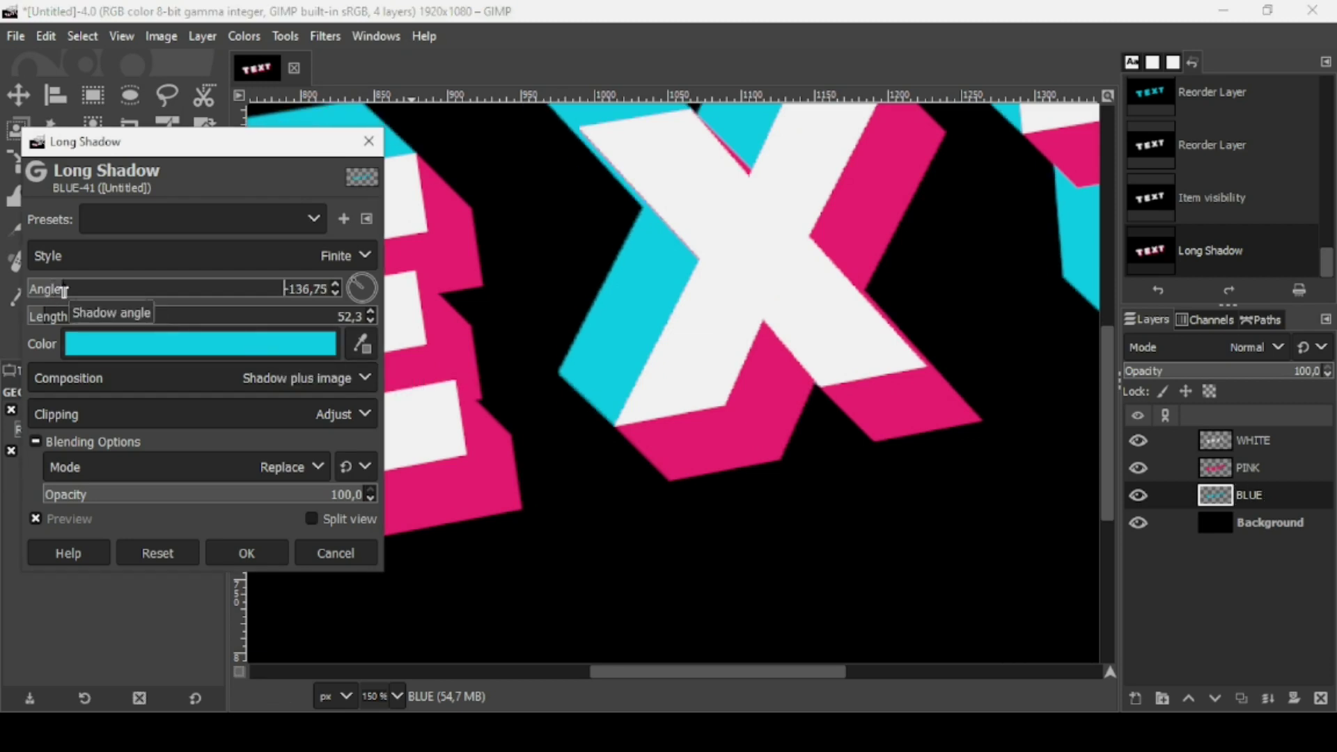
click(64, 290)
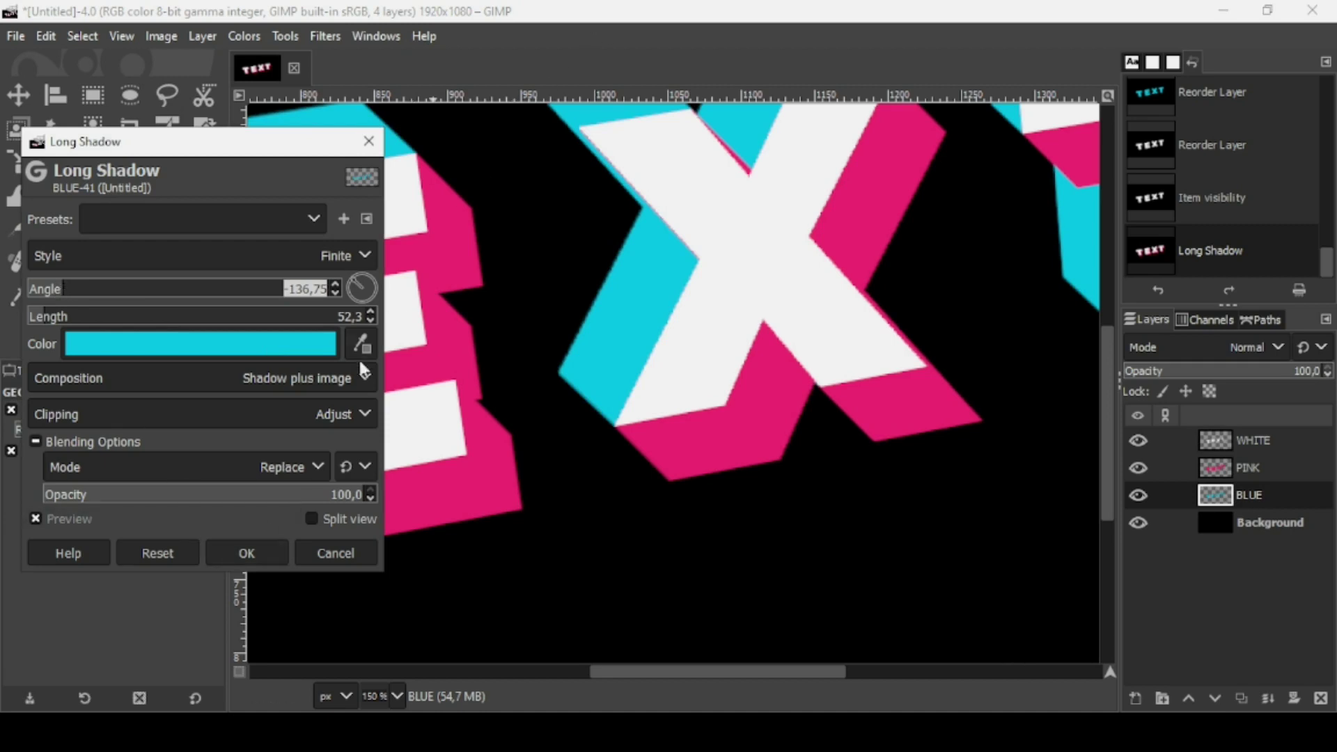
click(273, 555)
View the image at 100% zoom and toggle the PINK layer off and on to compare.
key(1)
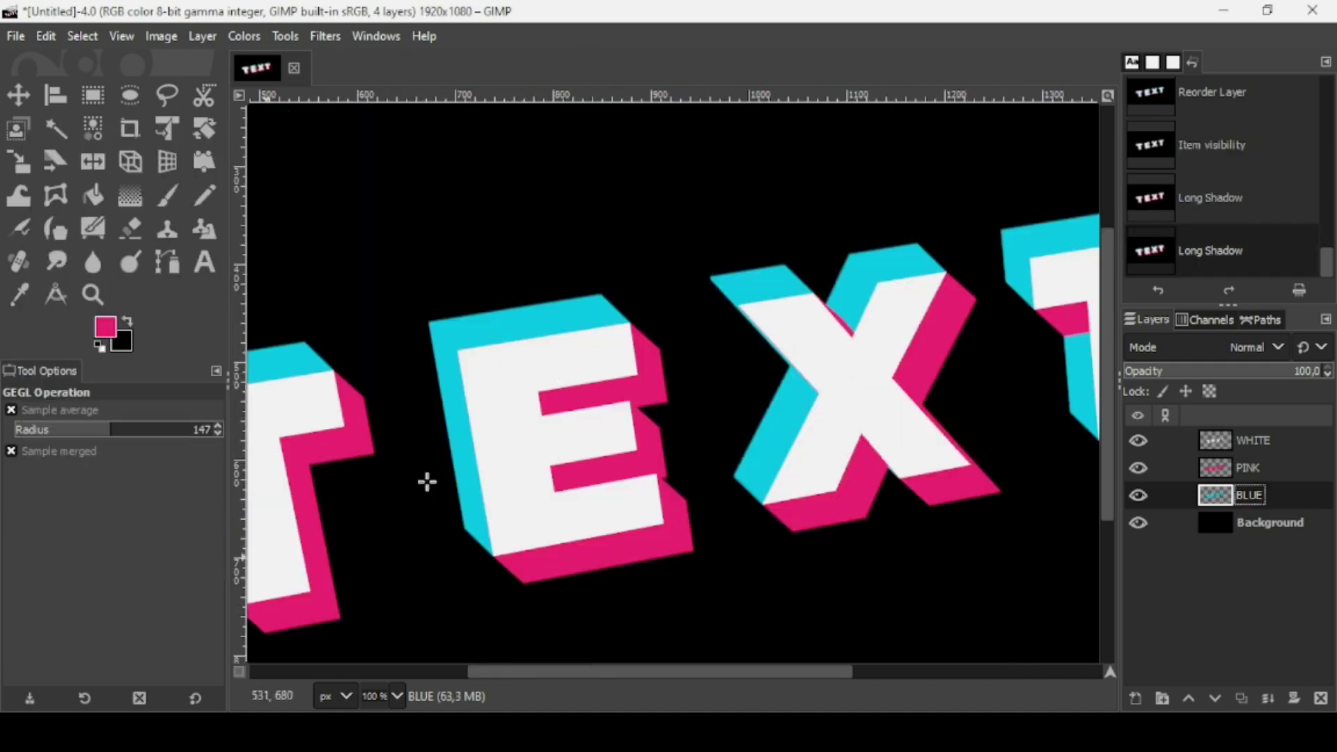
click(1222, 472)
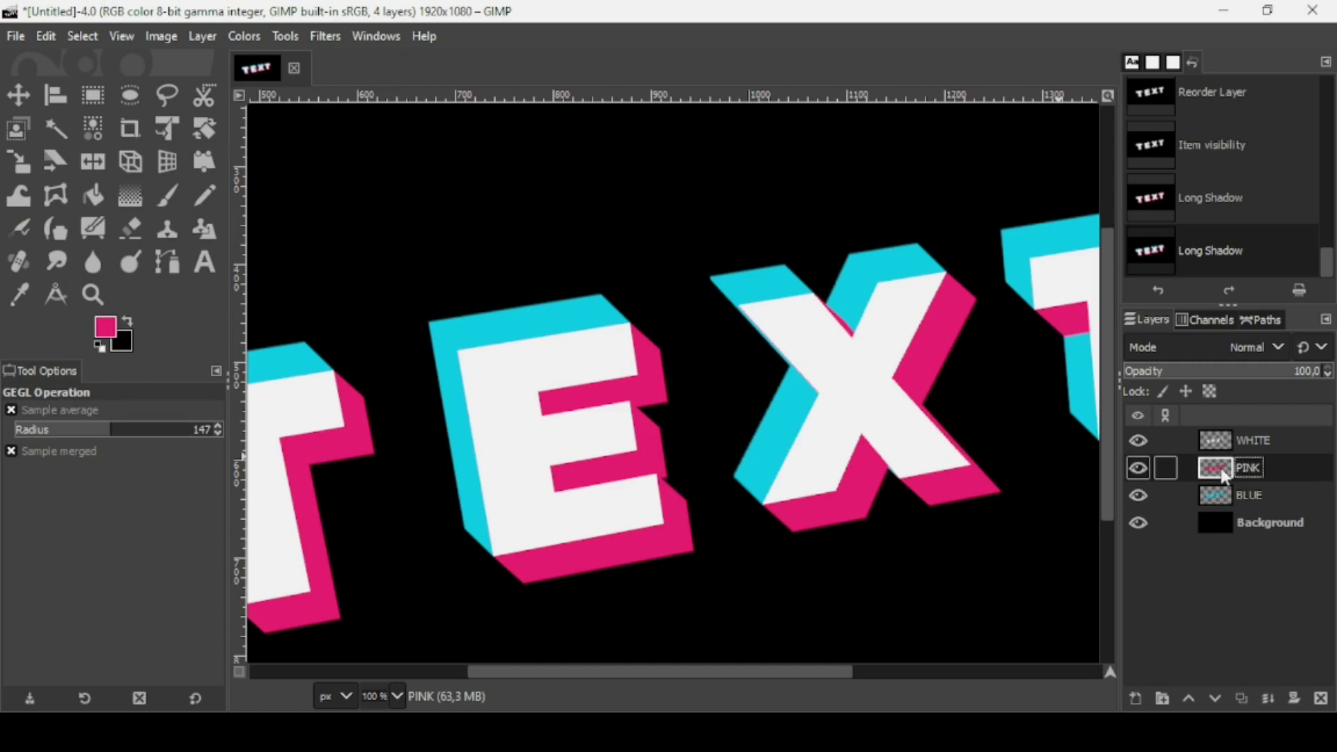
click(1146, 469)
click(1142, 471)
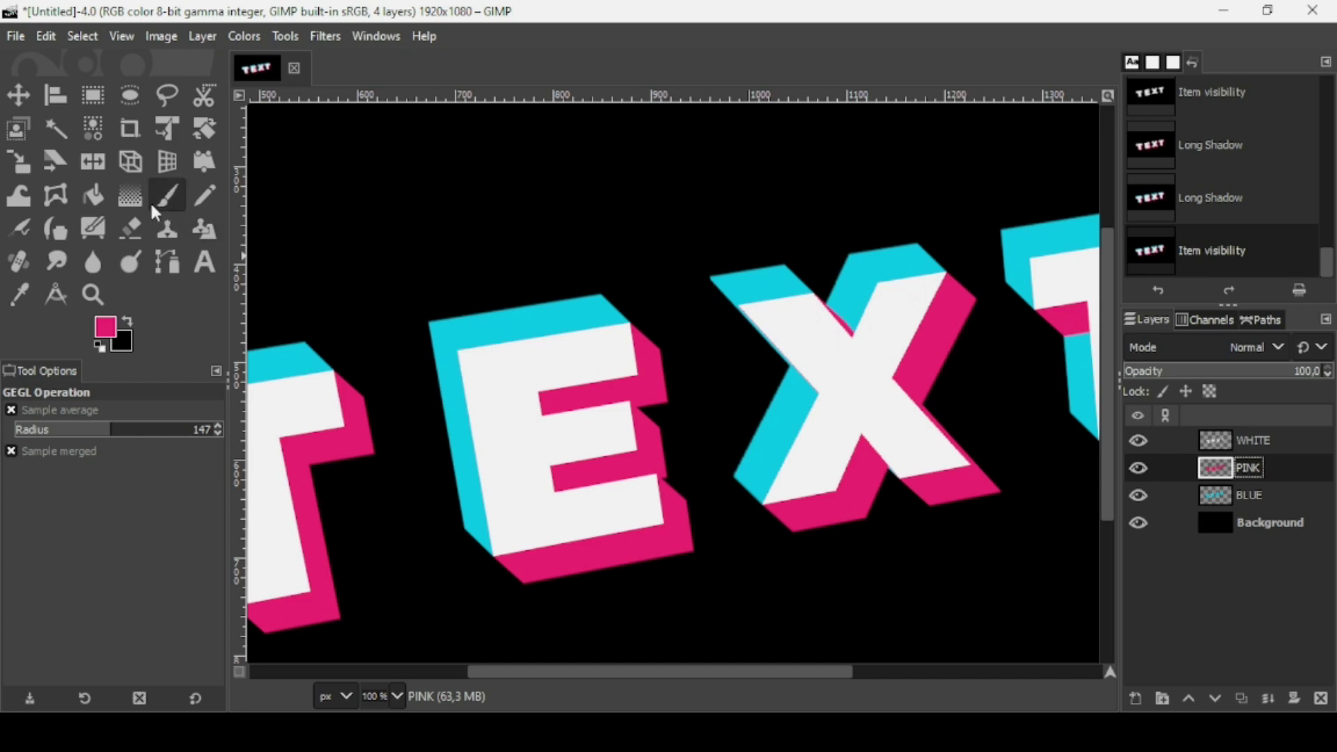
Switch to the Eraser tool with the 2. Hardness 100 brush.
click(134, 232)
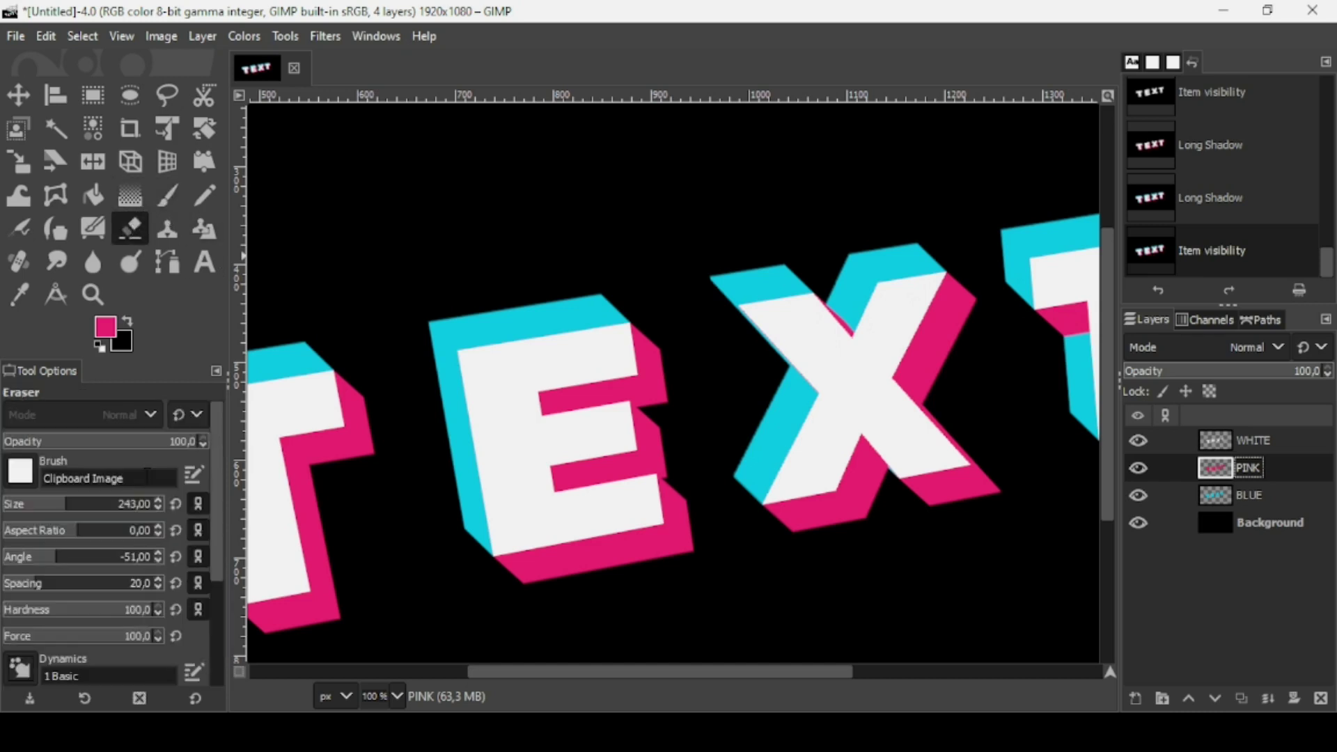
click(17, 477)
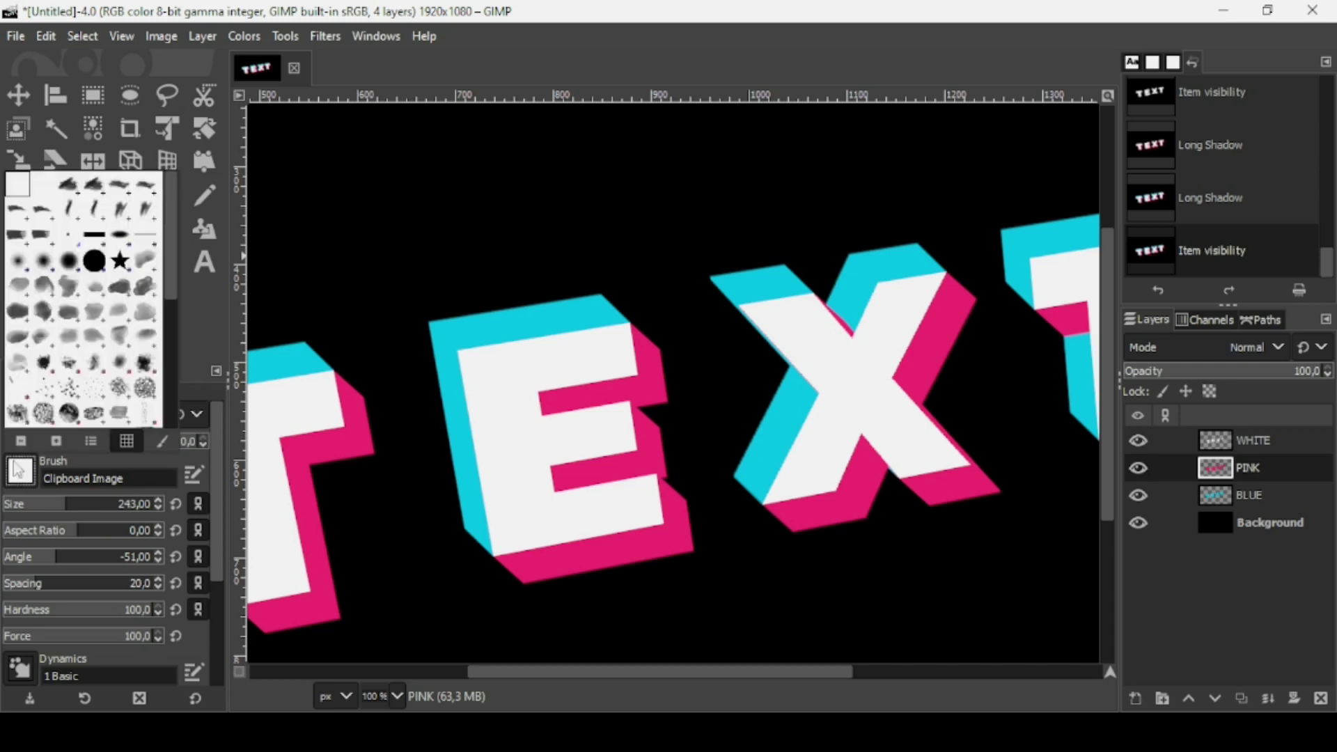
click(94, 261)
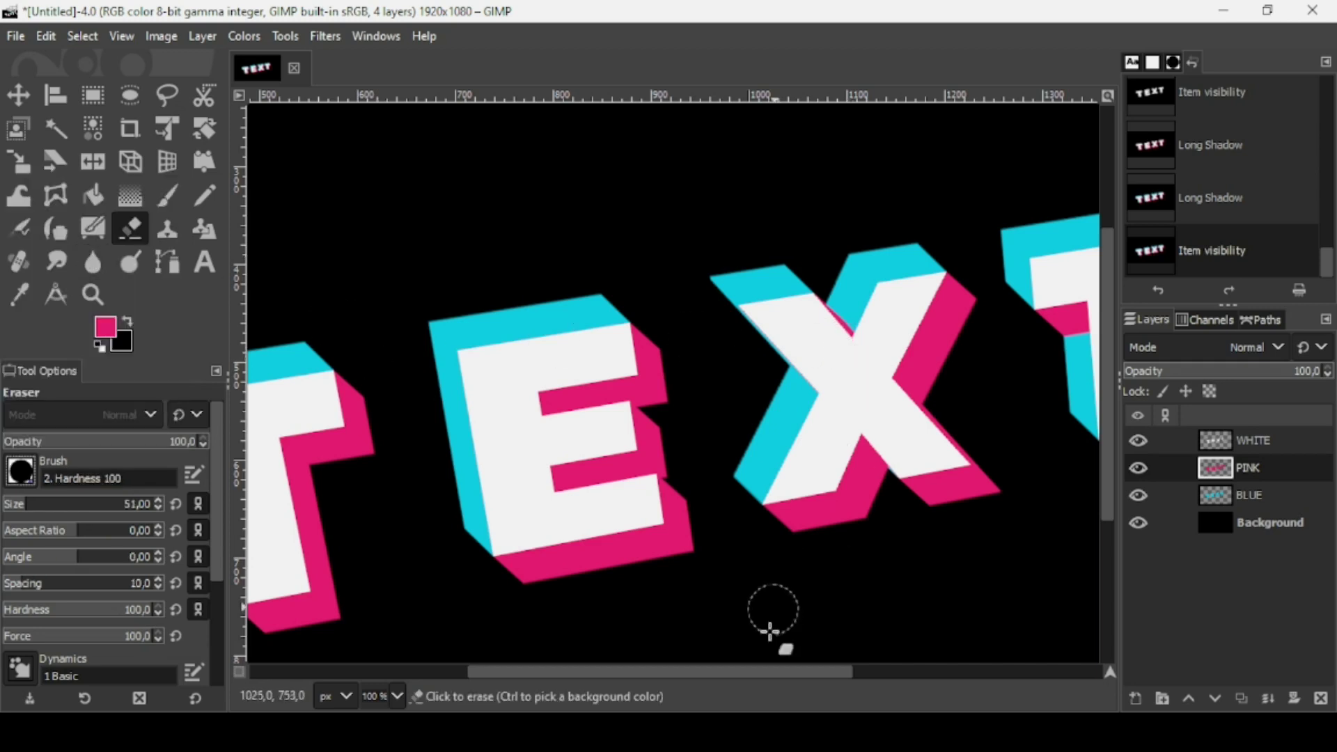
drag(836, 673, 943, 671)
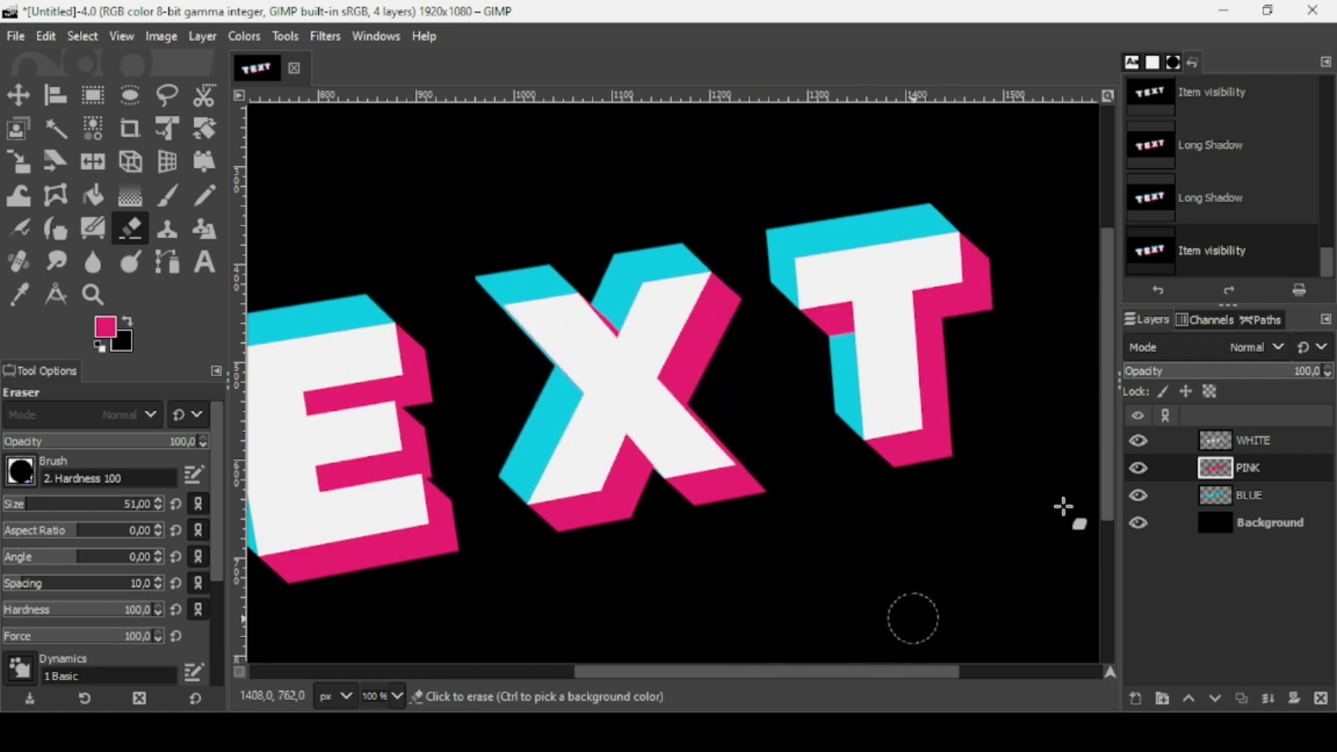
Erase the pink patches beside the T's stem and at the X's upper junction.
click(1140, 469)
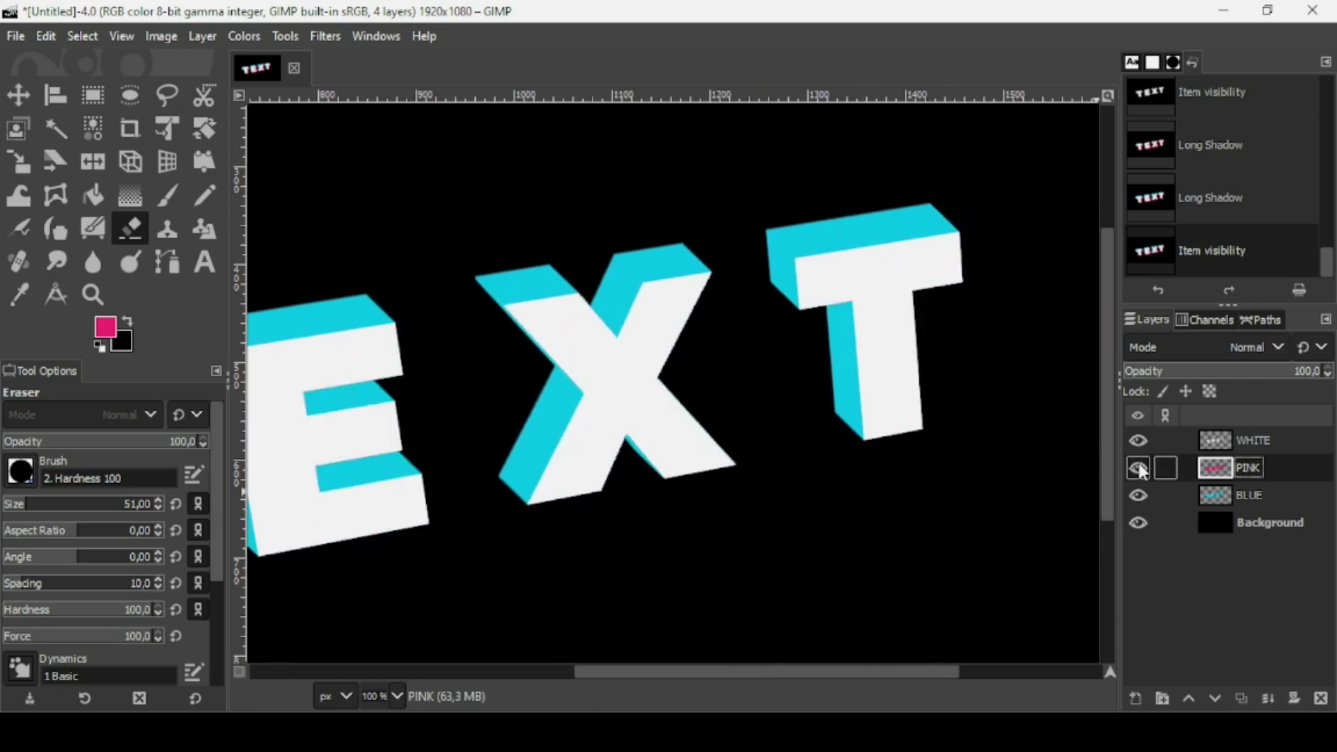
click(1139, 469)
mouse_move(823, 317)
mouse_down()
mouse_move(845, 310)
mouse_move(841, 293)
mouse_up()
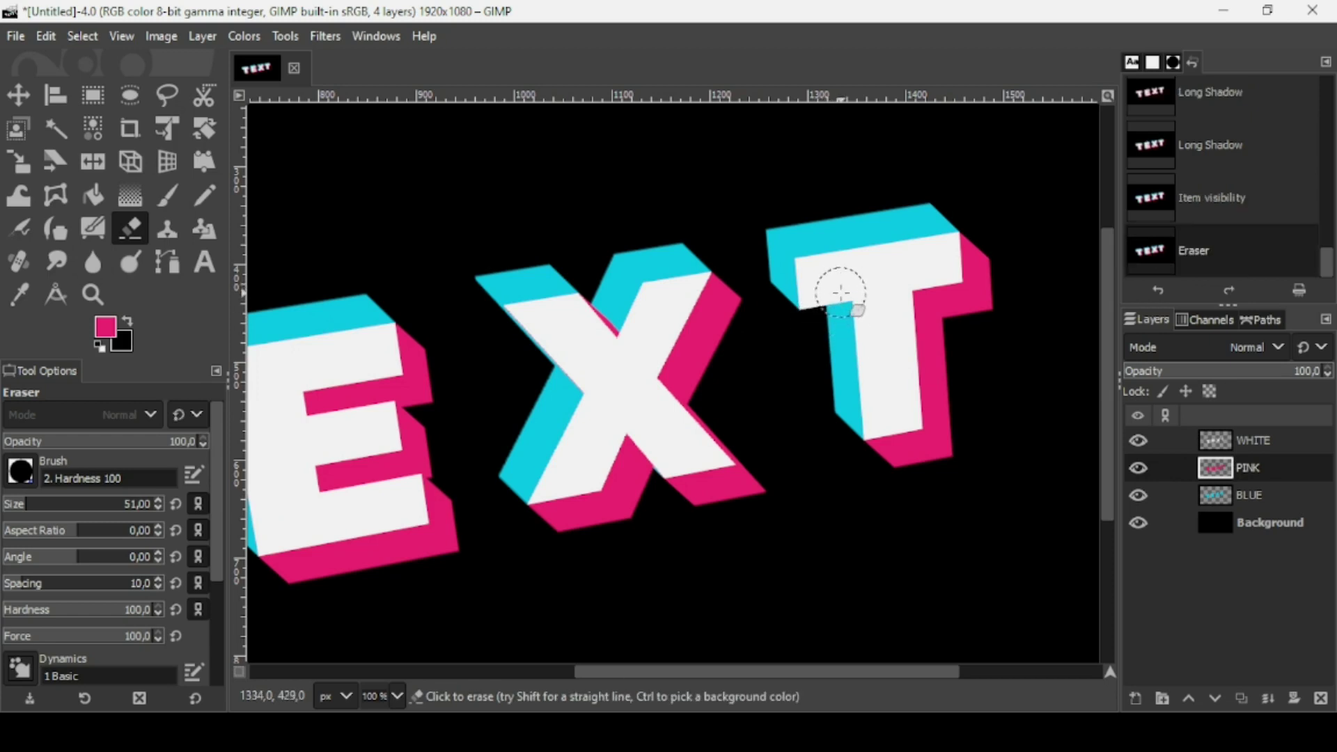
drag(576, 307, 612, 328)
drag(593, 671, 387, 679)
mouse_move(397, 456)
mouse_down()
mouse_move(412, 472)
mouse_move(328, 457)
mouse_move(382, 469)
mouse_up()
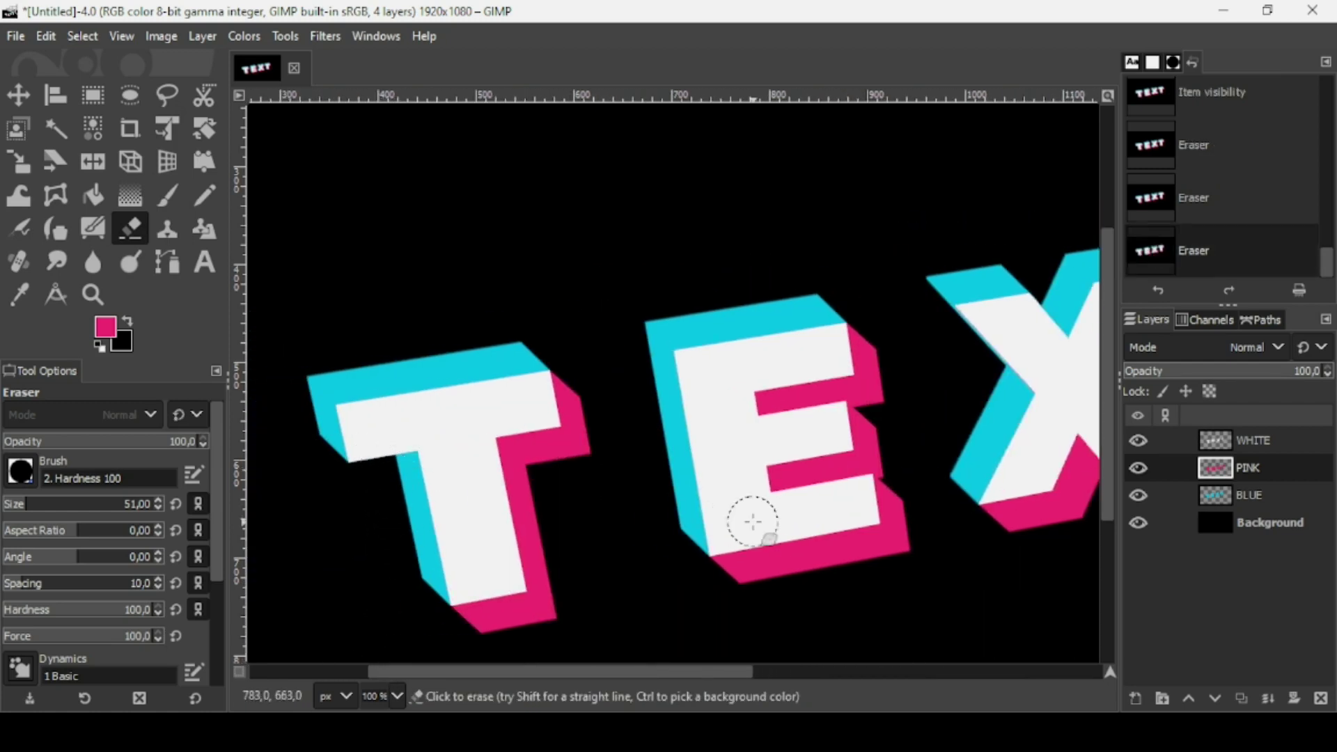
scroll(753, 522, down, 3)
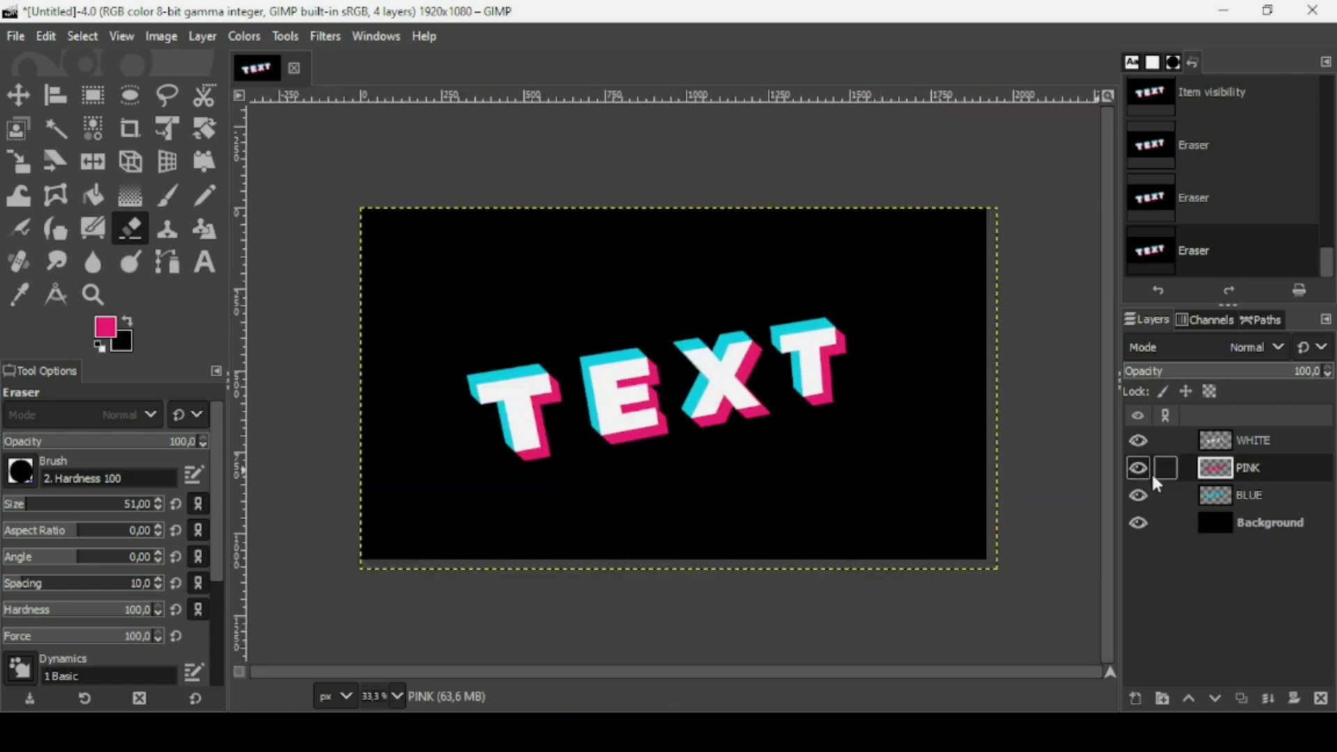
Merge WHITE down into PINK, then PINK down into BLUE, with Merge Down.
click(1139, 523)
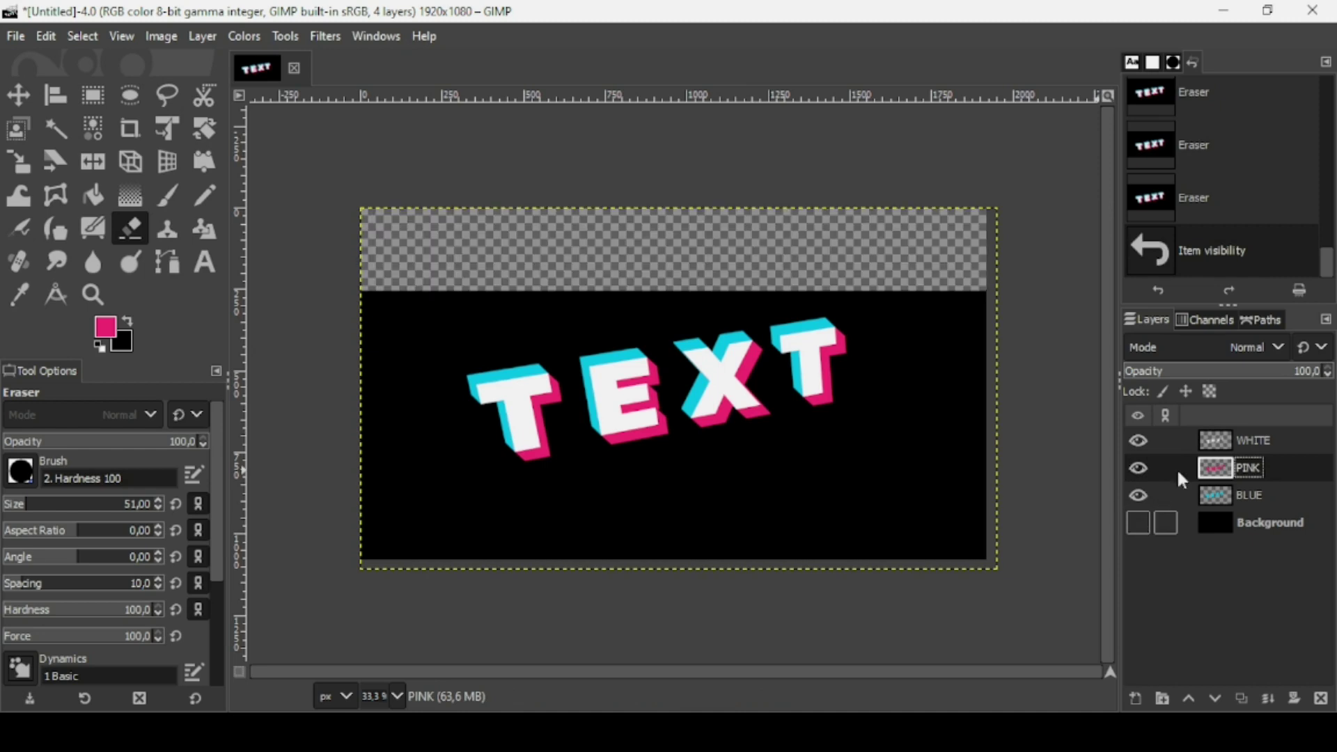
click(1215, 443)
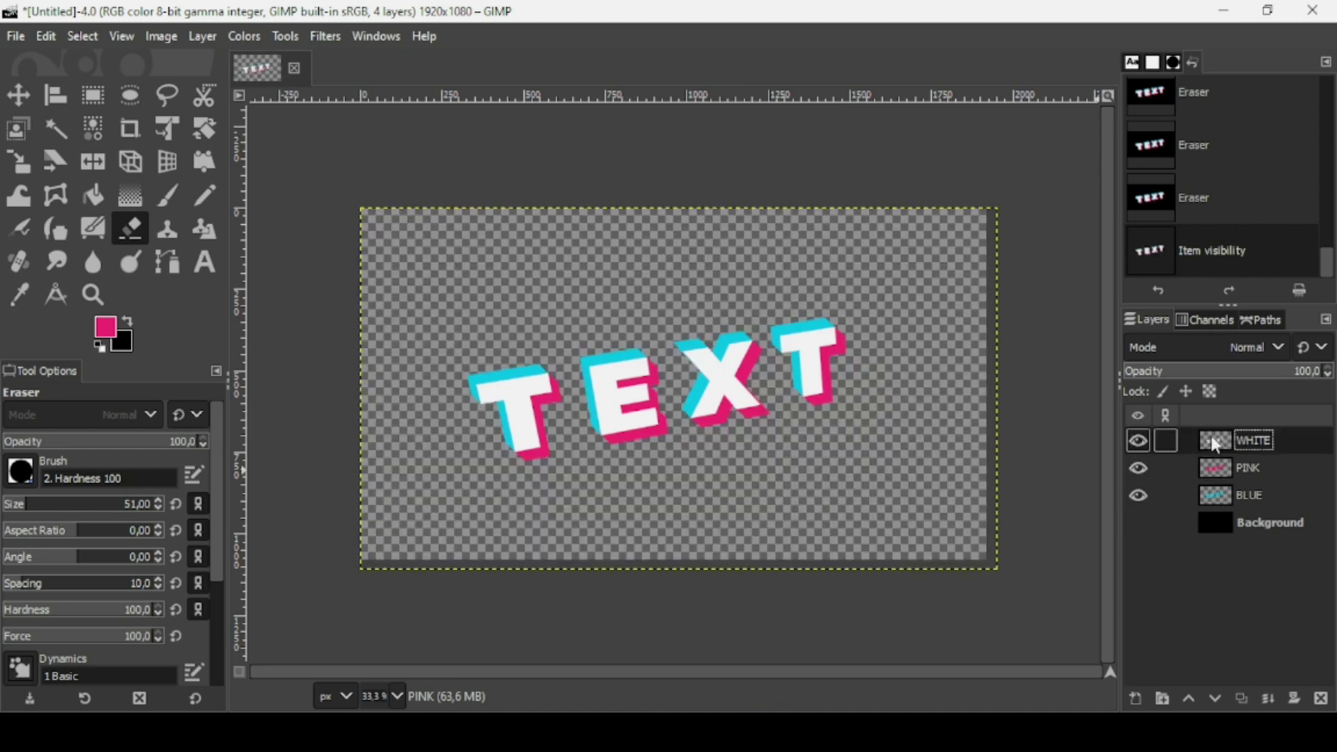
click(1131, 531)
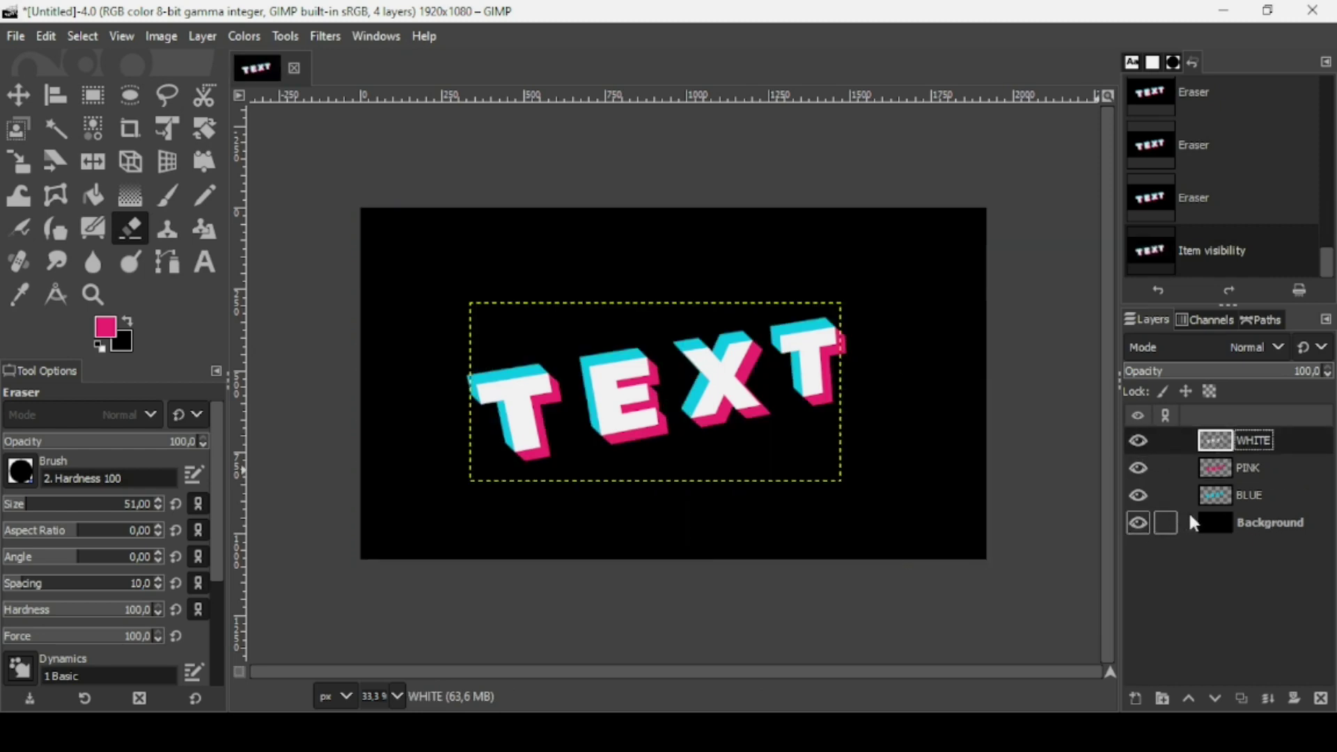
click(1269, 699)
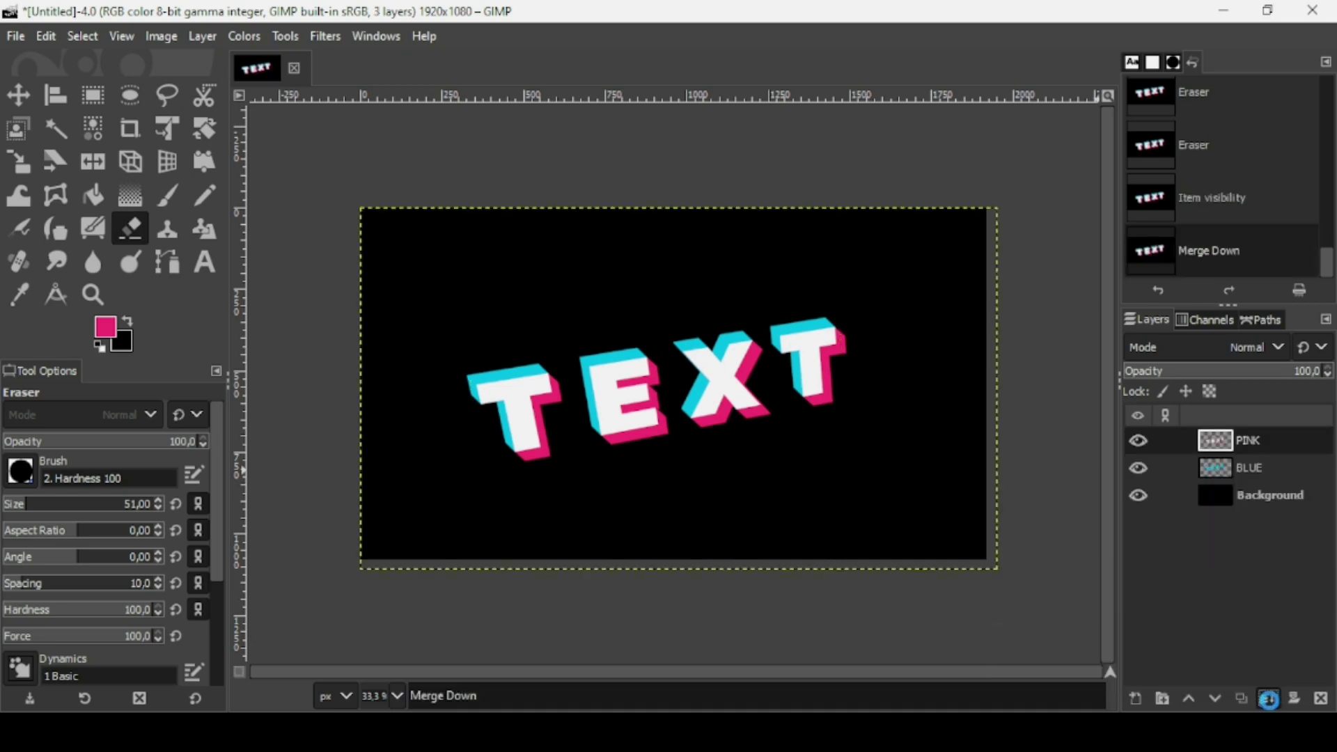
click(1269, 699)
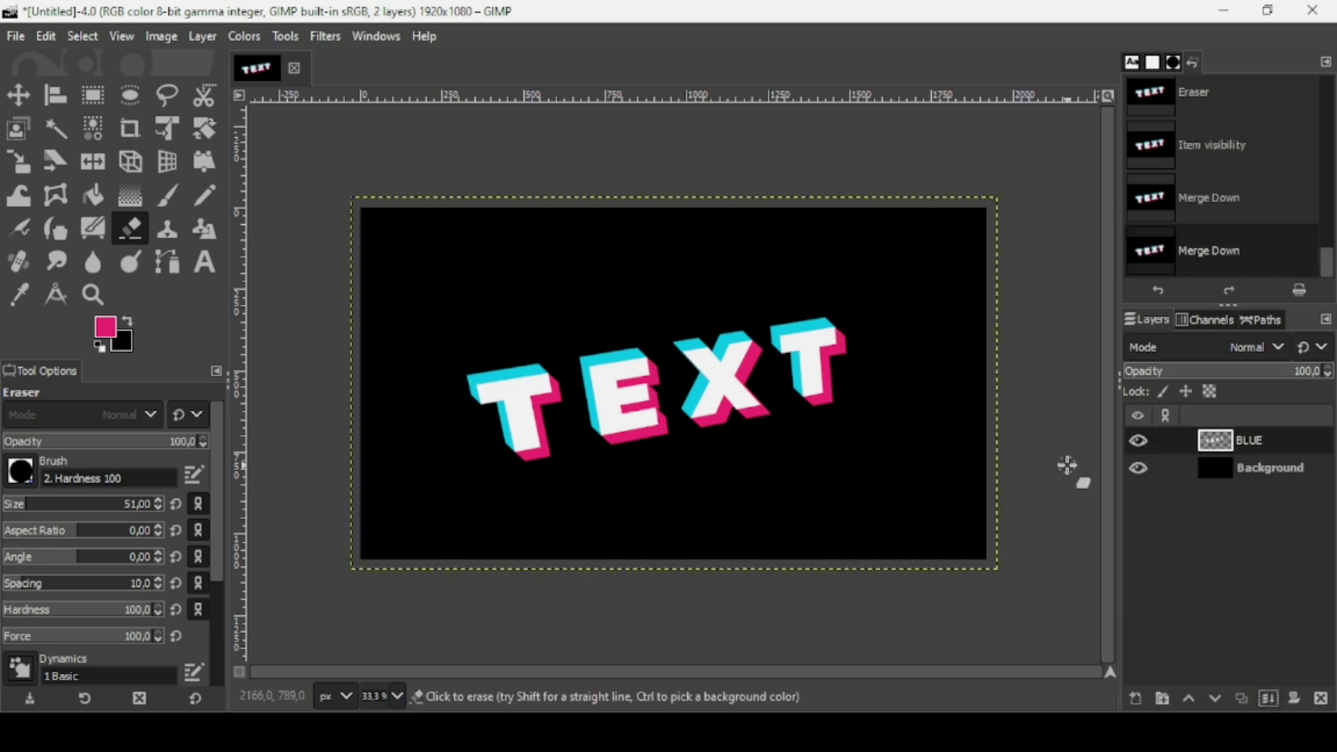
click(18, 161)
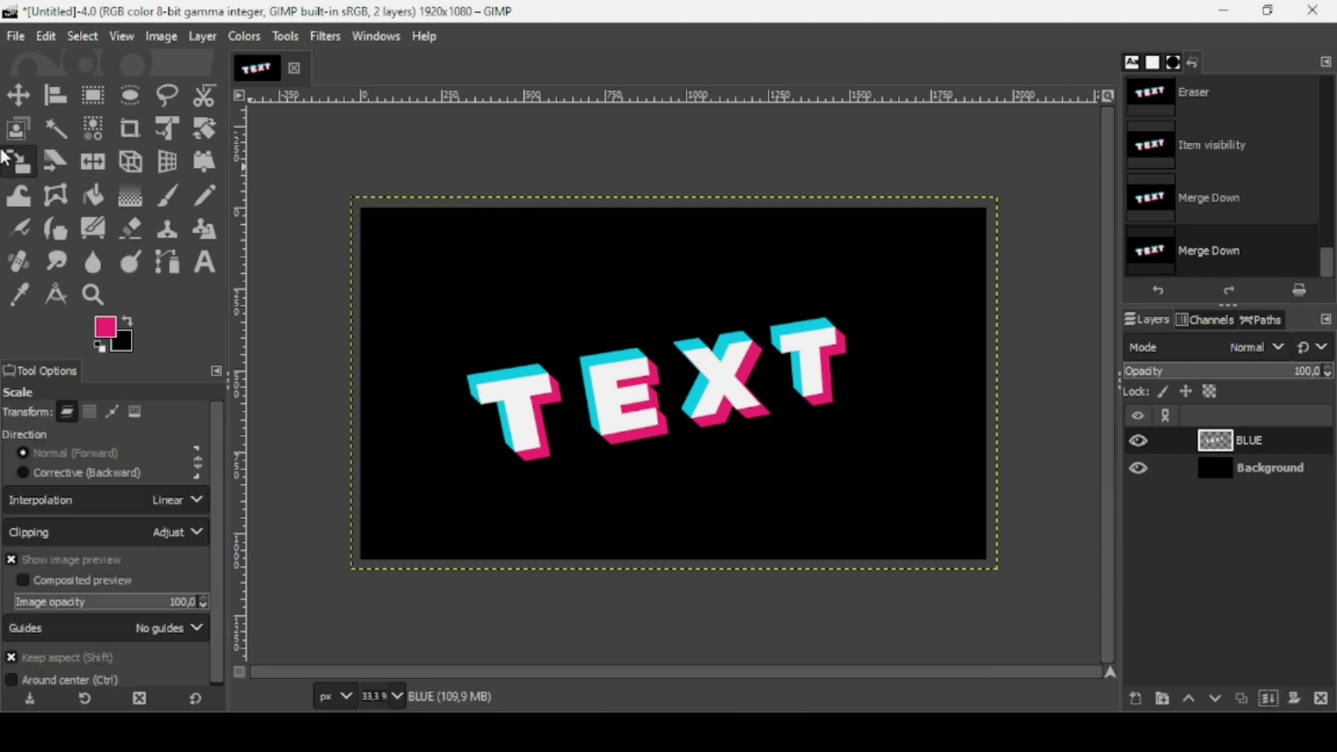
Scale the BLUE layer to 2298 × 1326, then apply Alpha to Selection on it.
click(707, 358)
drag(1003, 386, 1059, 386)
key(Return)
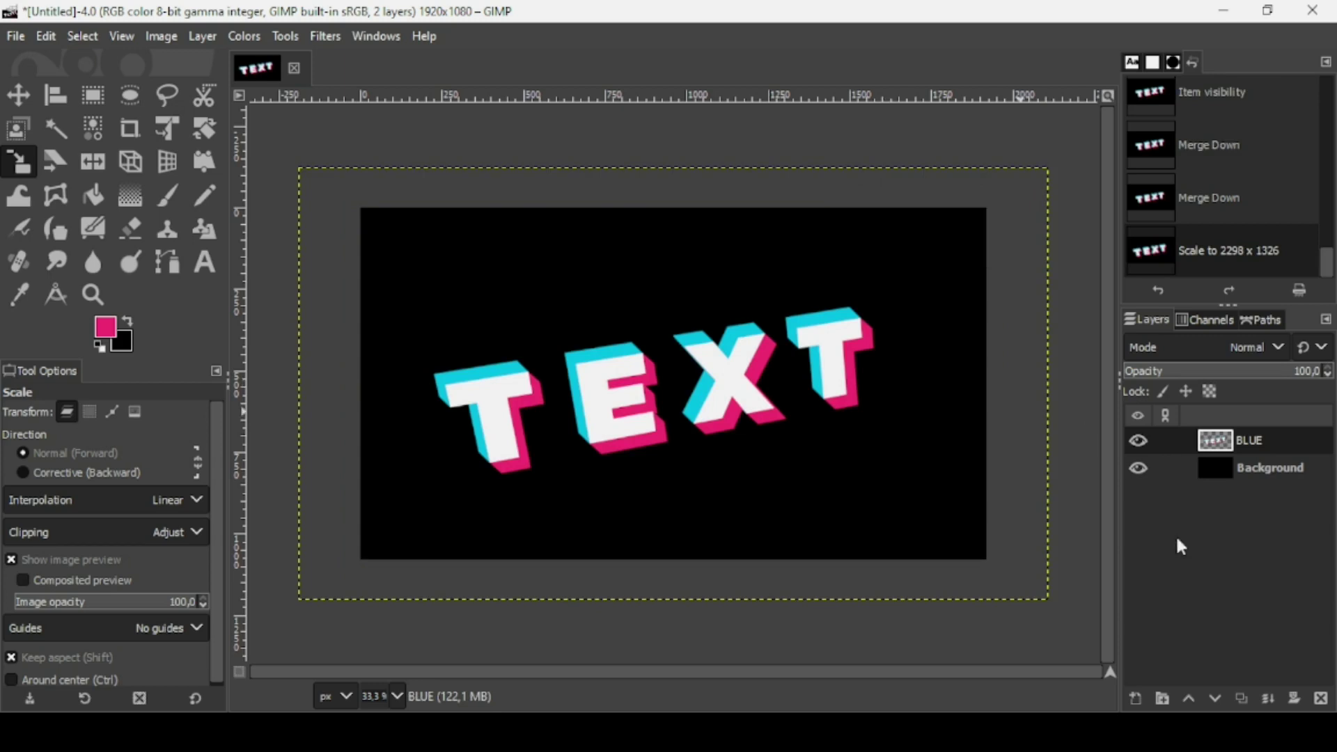
right_click(1222, 443)
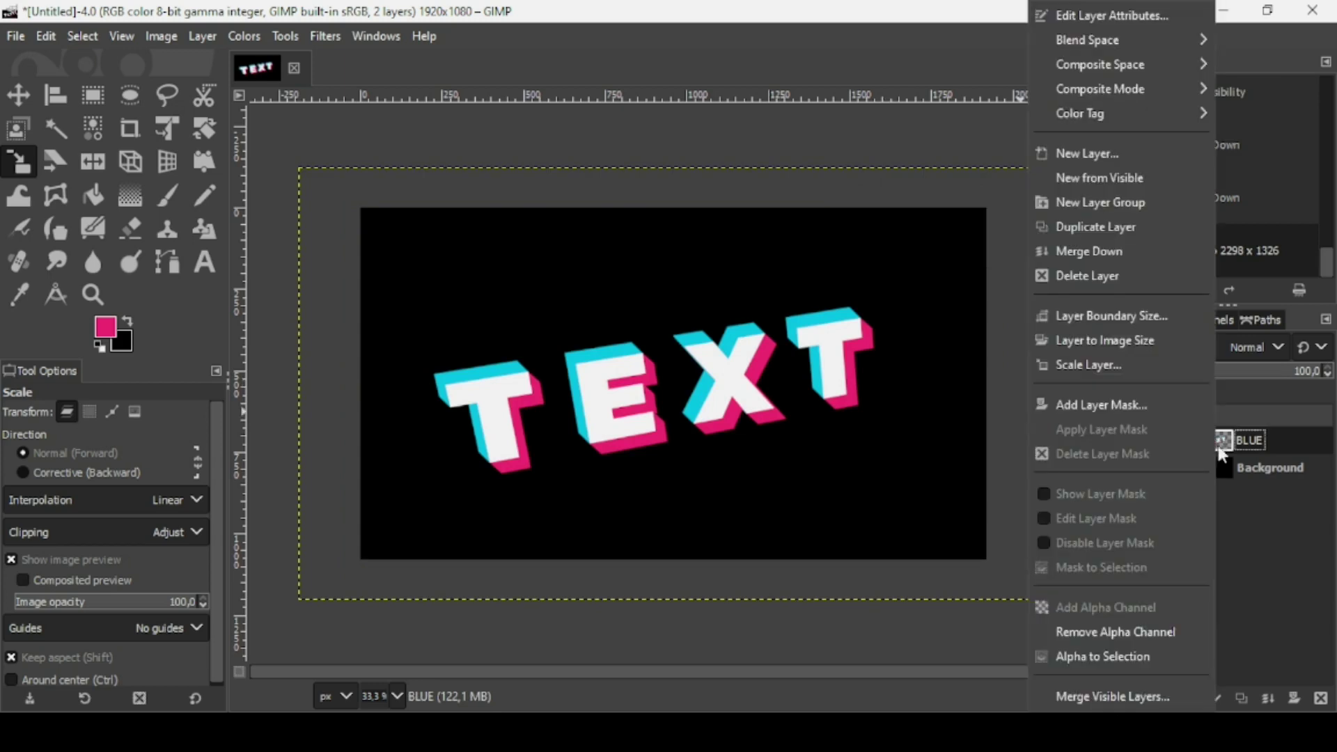
click(1161, 659)
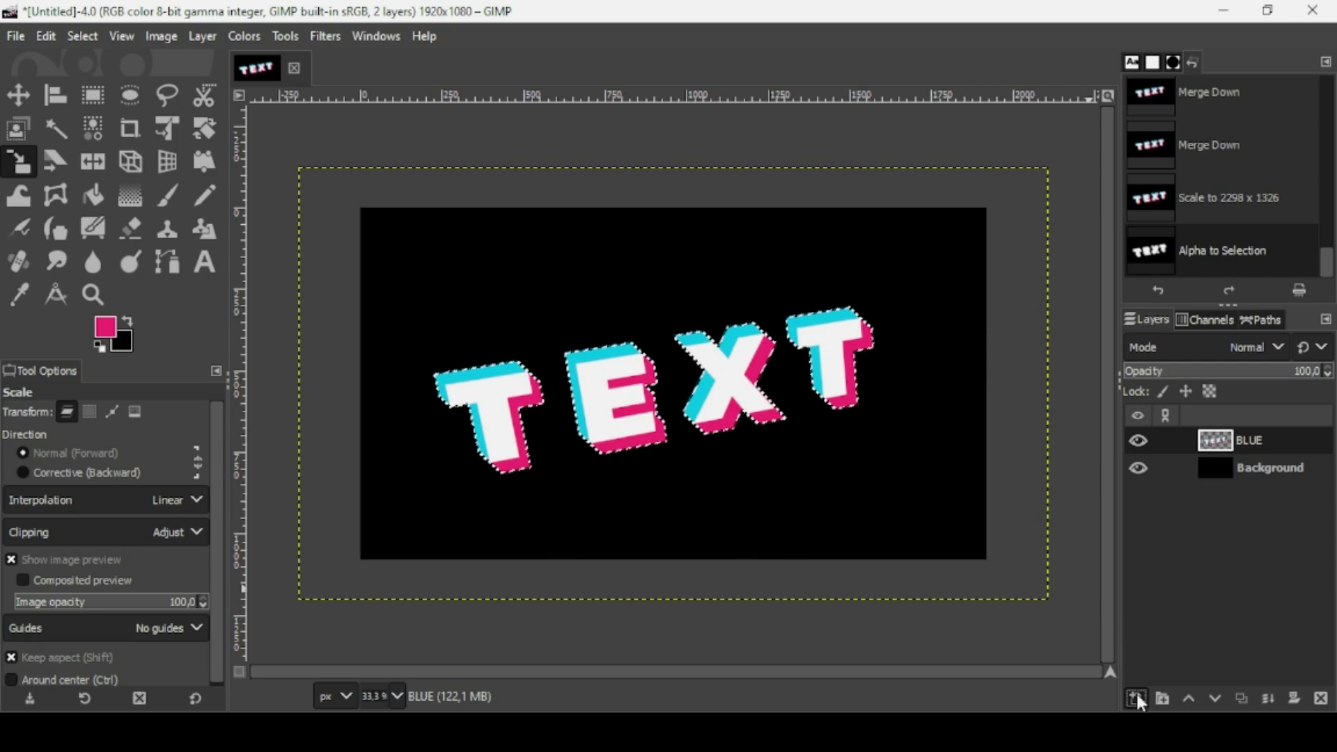
Create a transparent layer named Layer and fill the letter selection on it with black.
click(1137, 696)
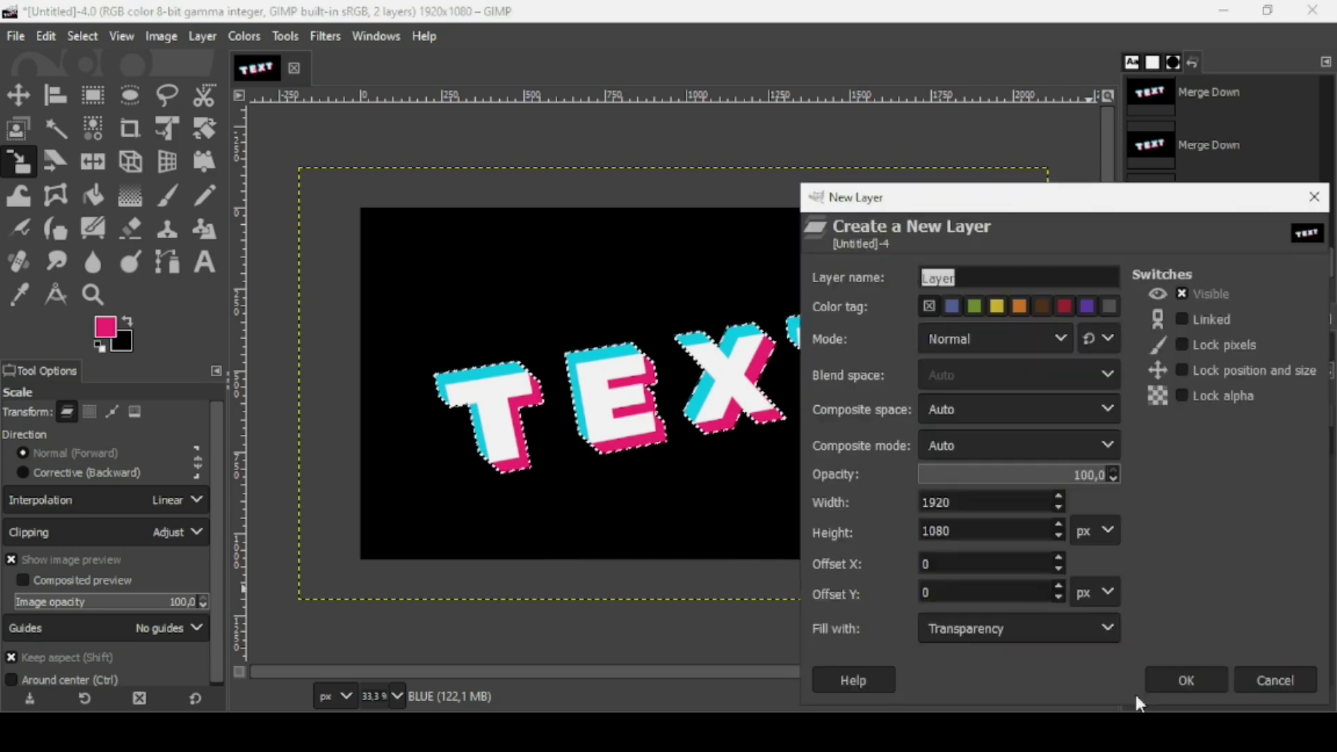
click(1194, 678)
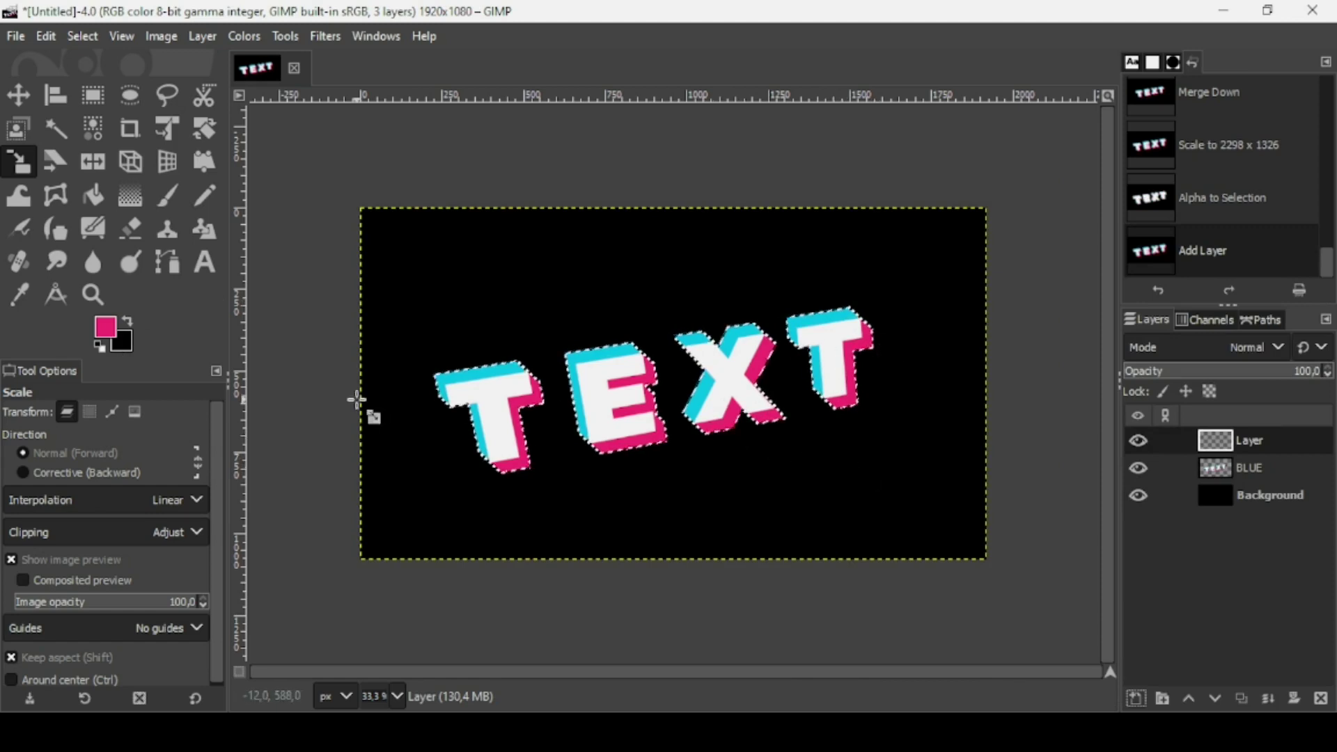
drag(121, 341, 687, 377)
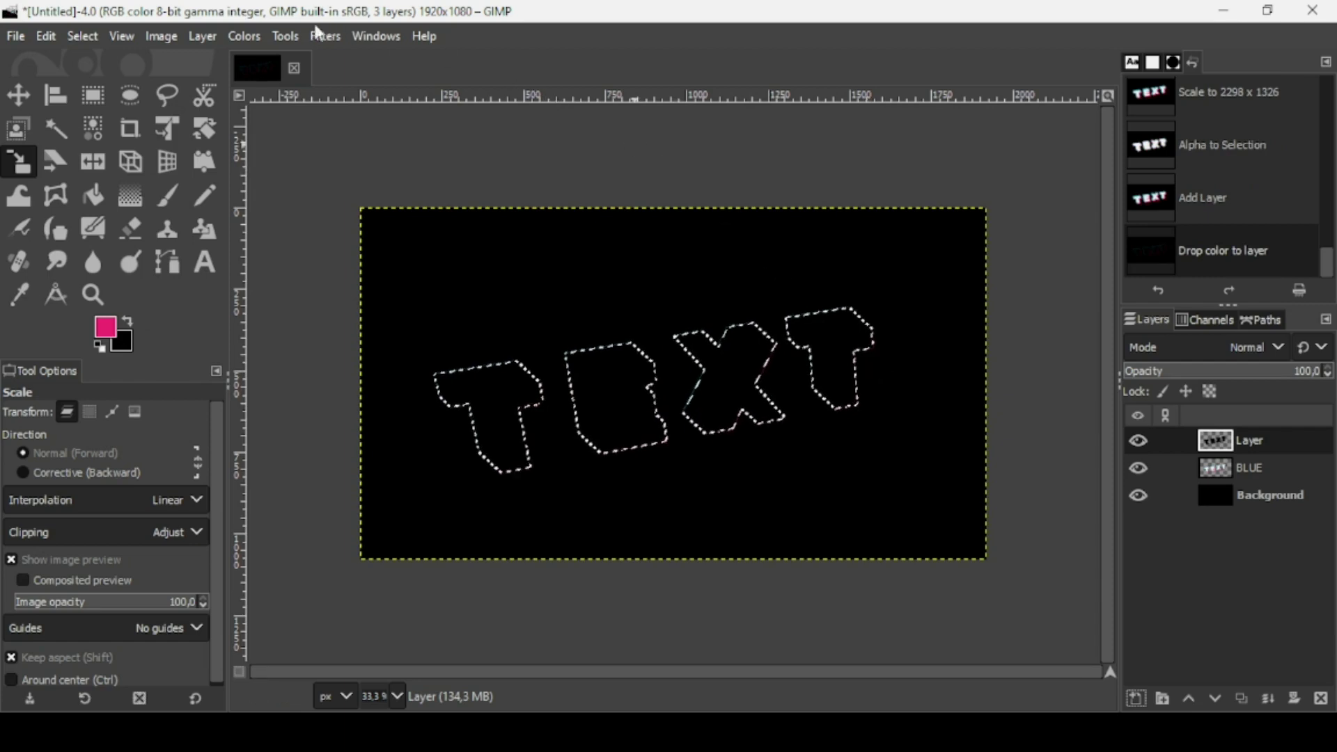
click(326, 37)
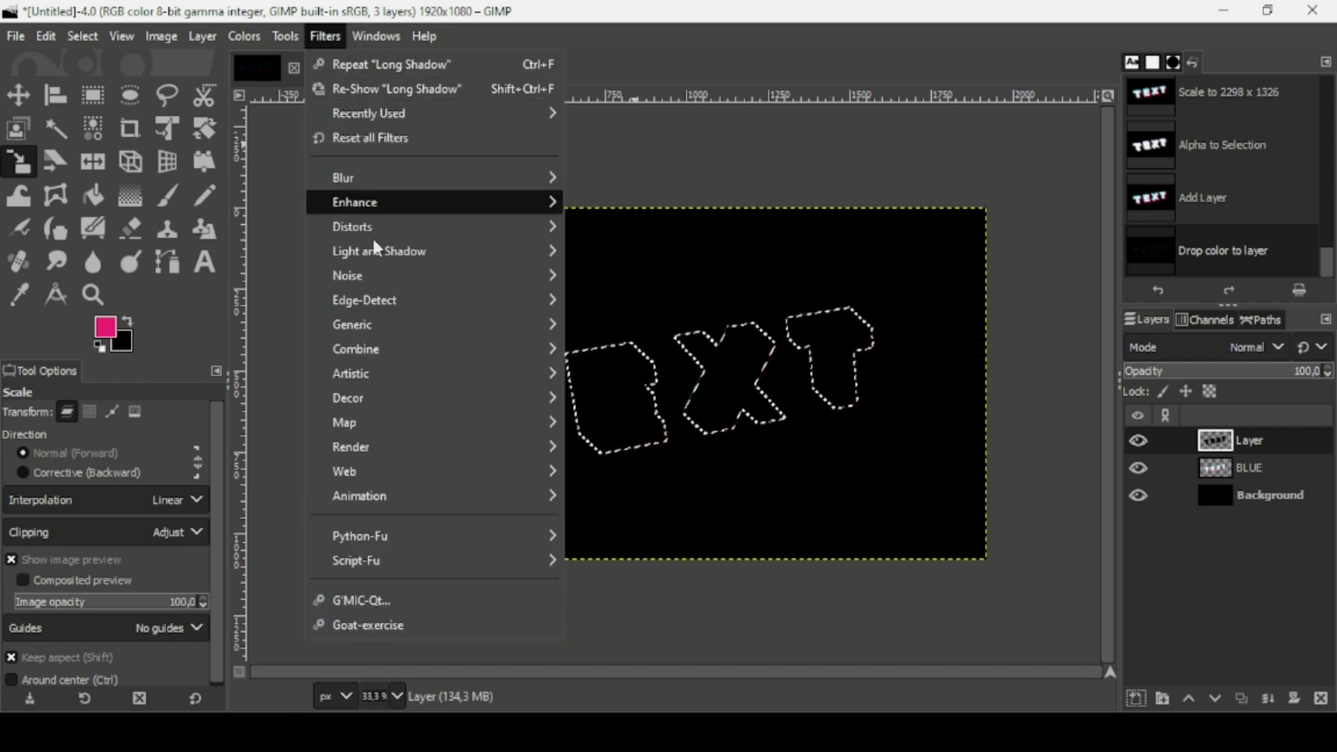
Apply the CIE lCh Noise filter to the black letters with Chroma 0.
mouse_move(376, 288)
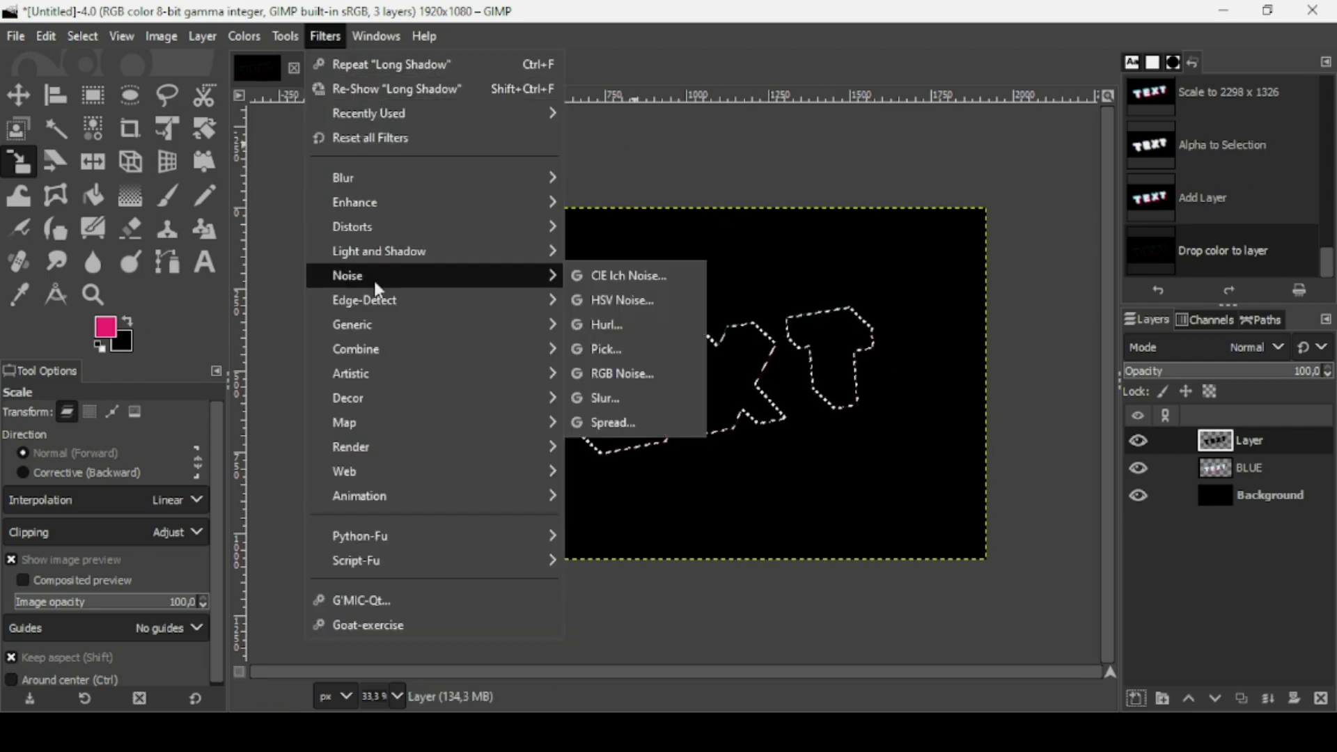
click(629, 277)
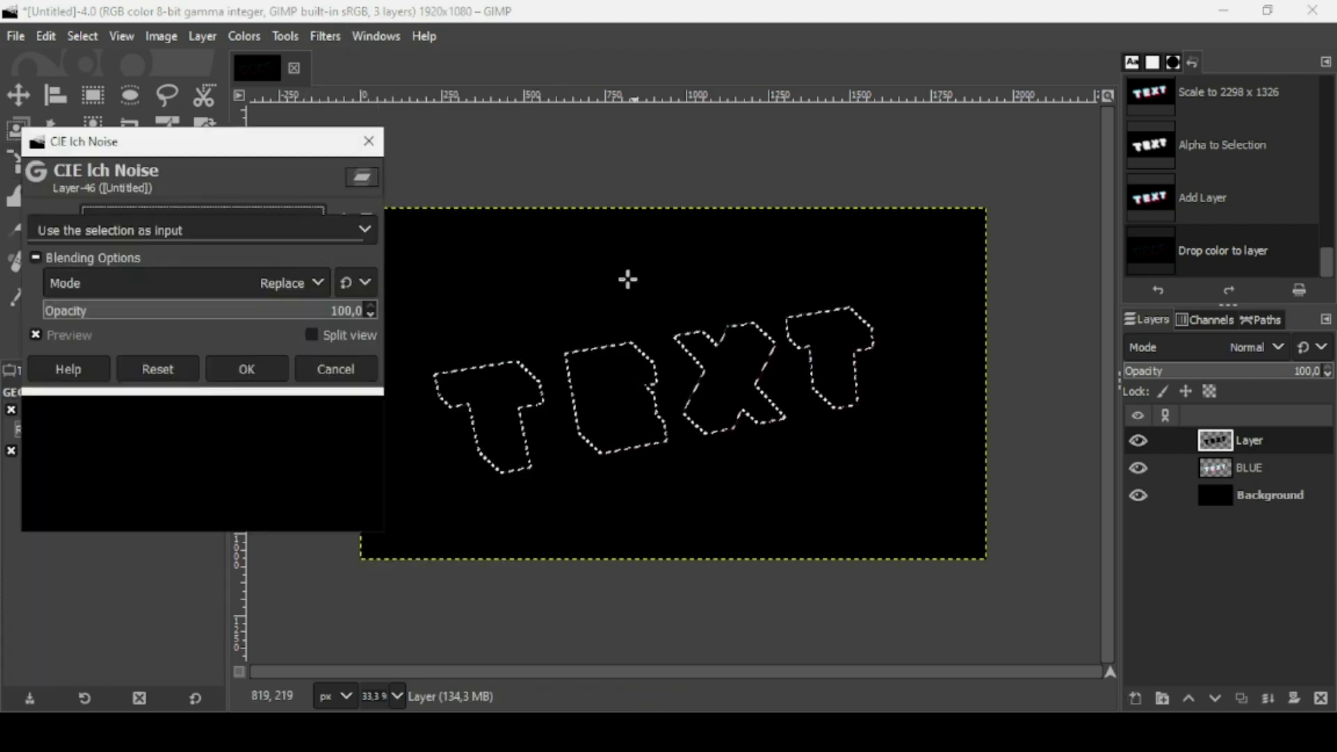
click(90, 298)
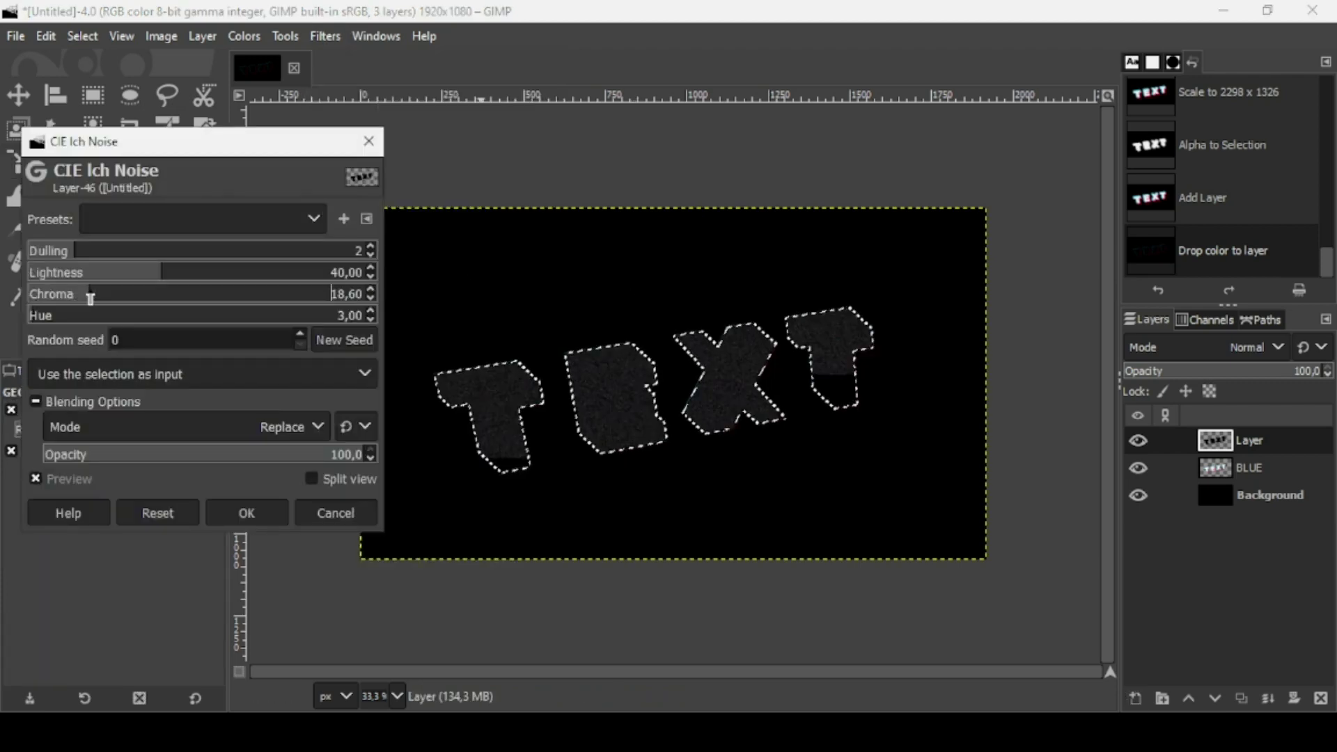
drag(2, 298, 6, 298)
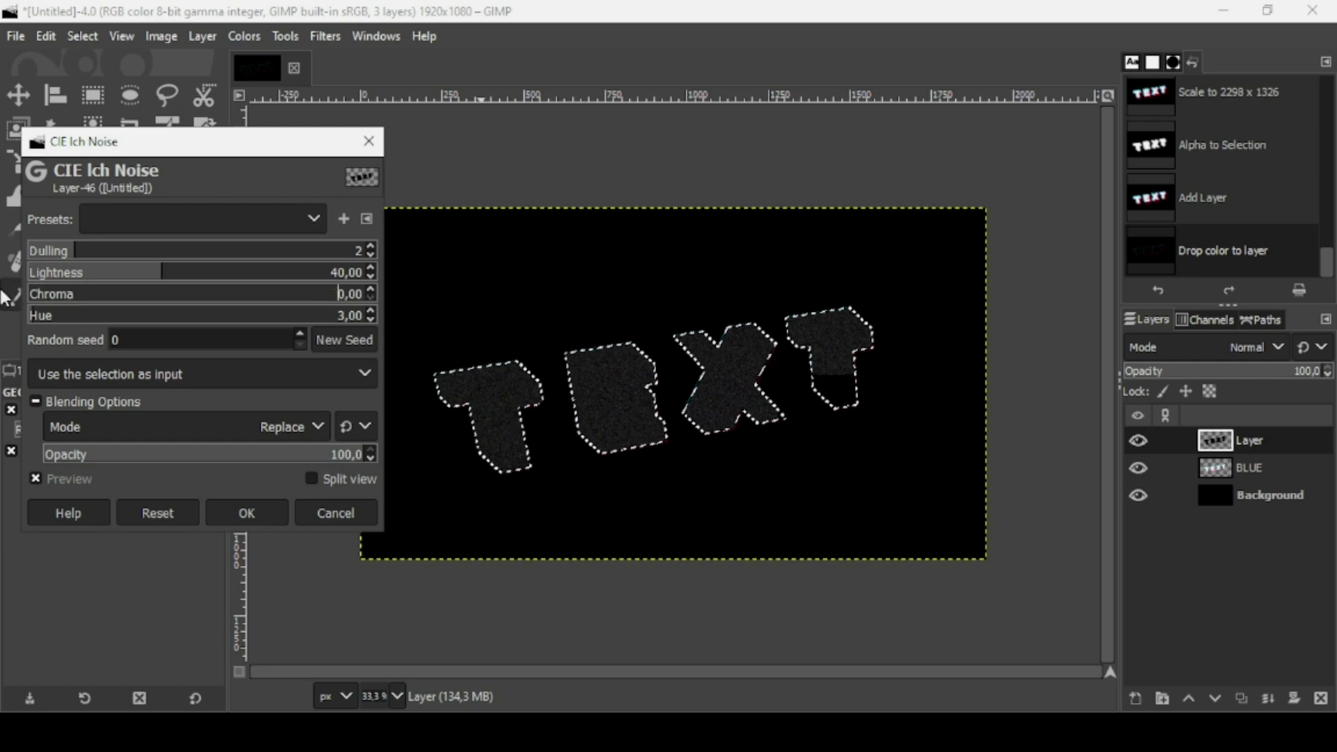
click(249, 510)
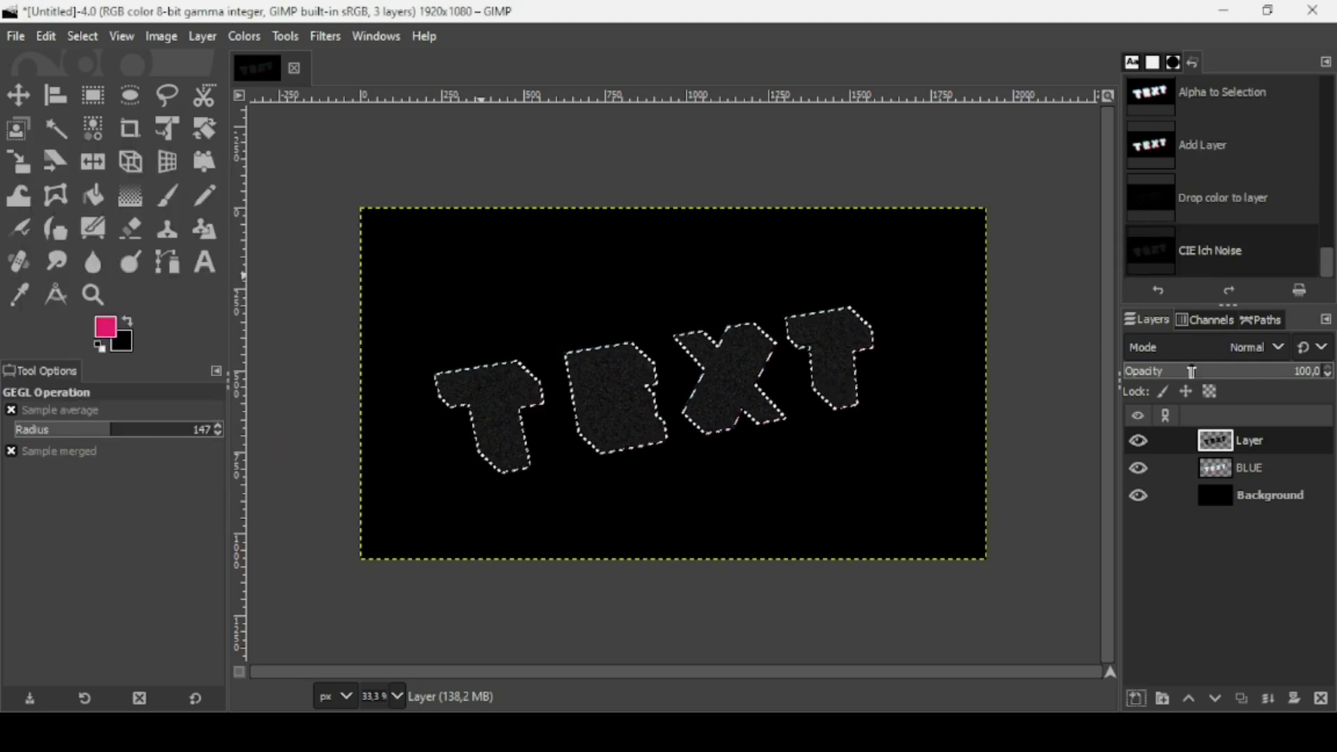
Set the noise layer to Screen mode at 21.2 opacity, then zoom out to fit.
click(1247, 341)
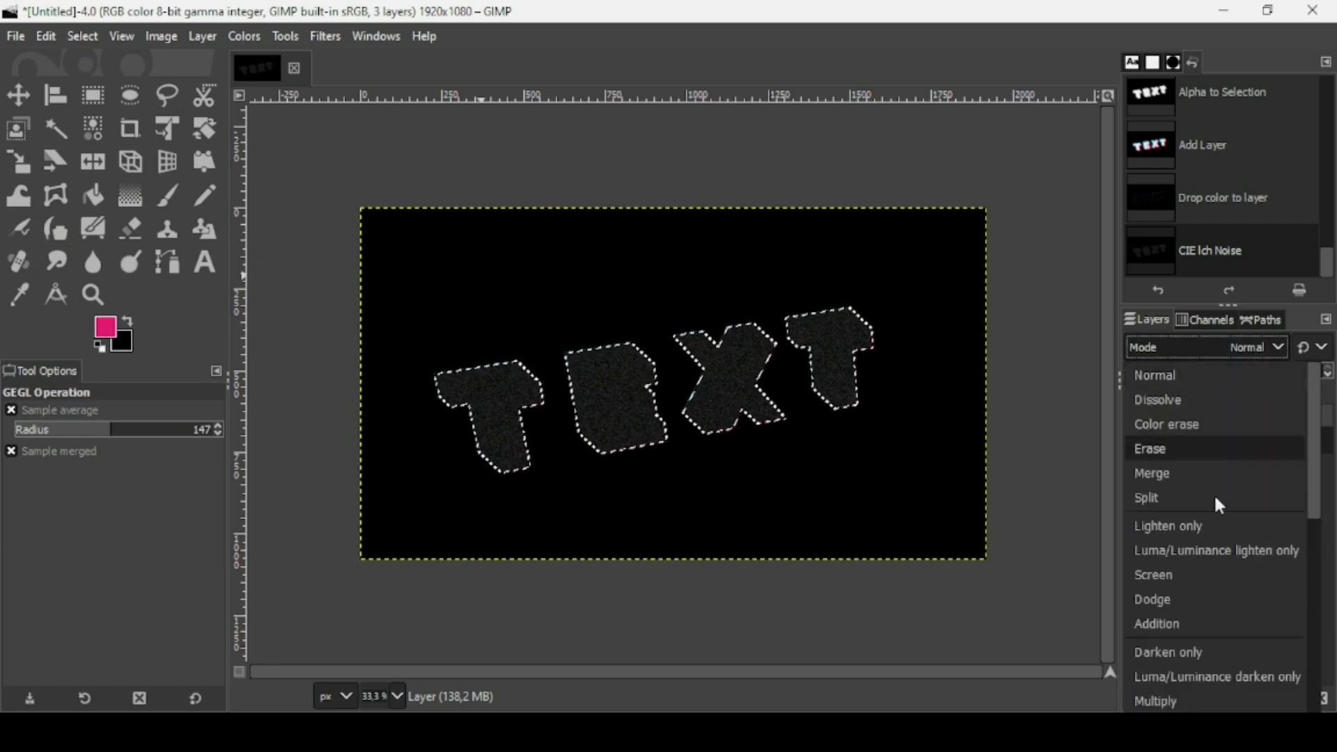
click(1194, 574)
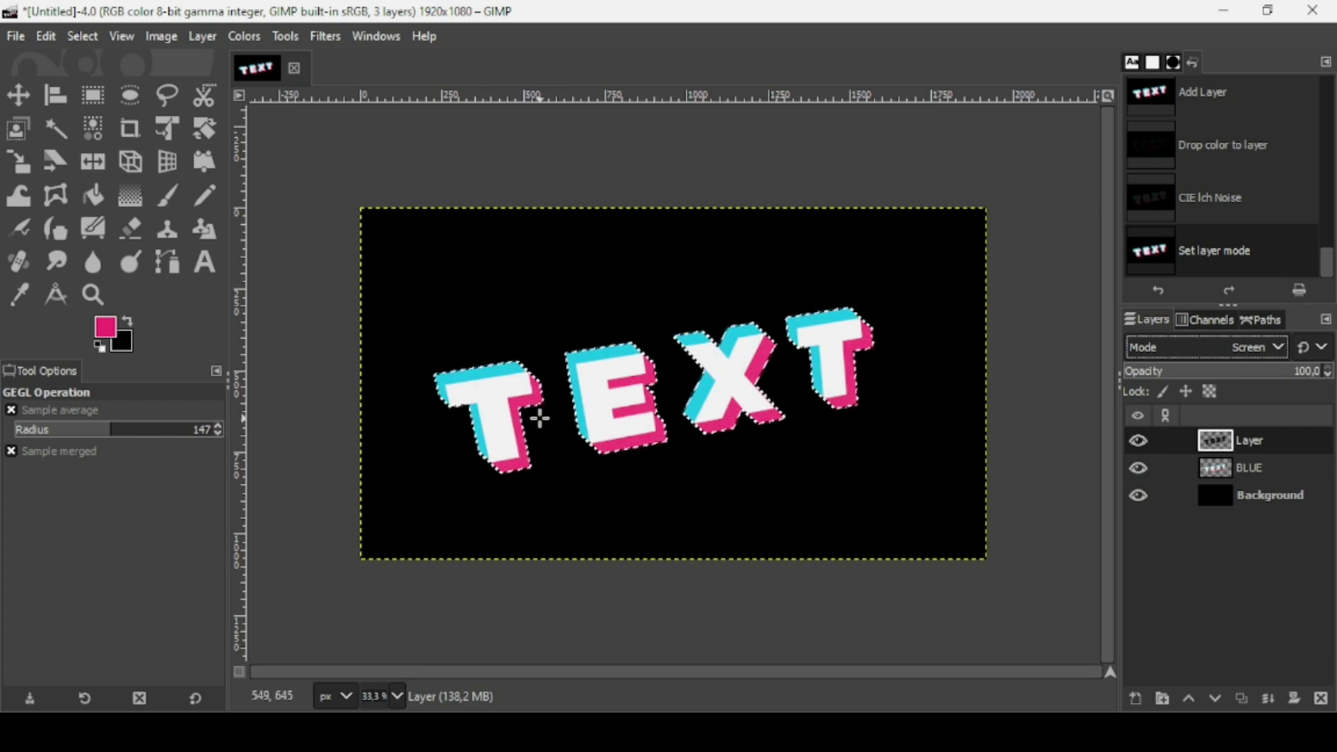
scroll(540, 418, up, 4)
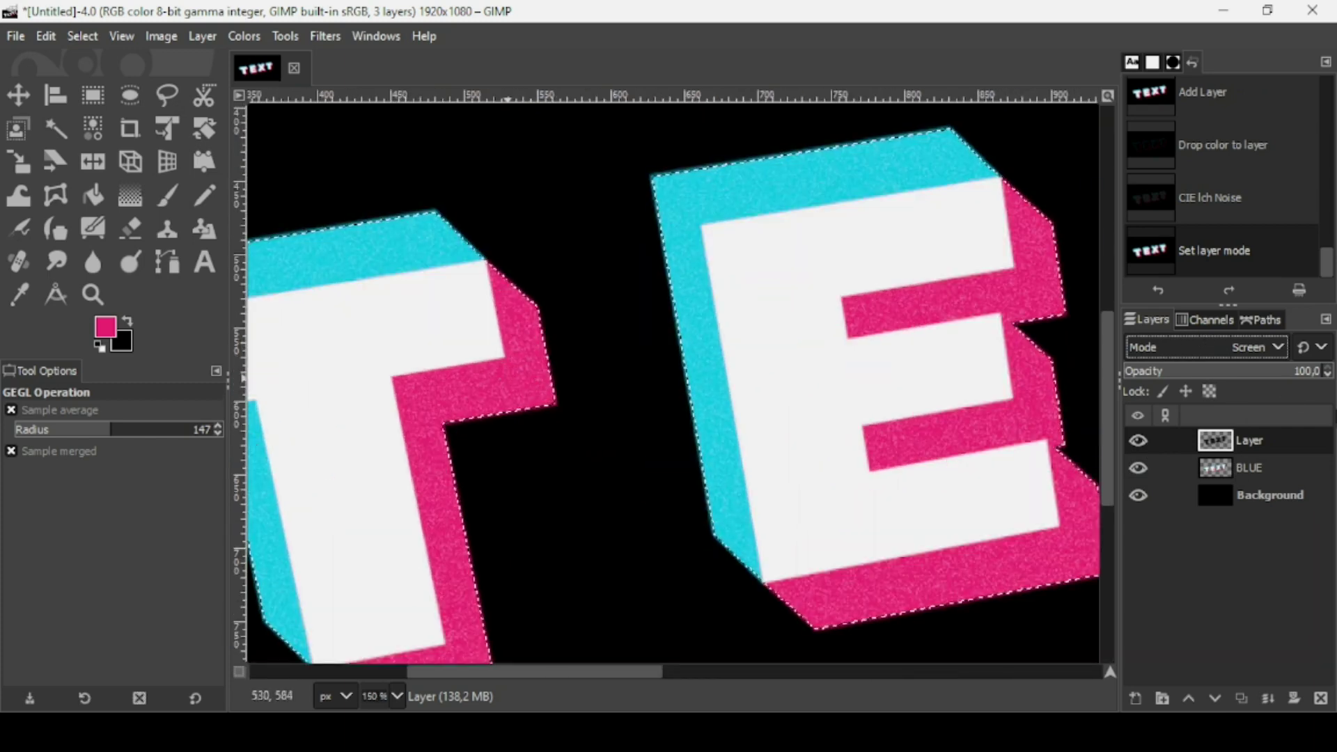
click(1172, 376)
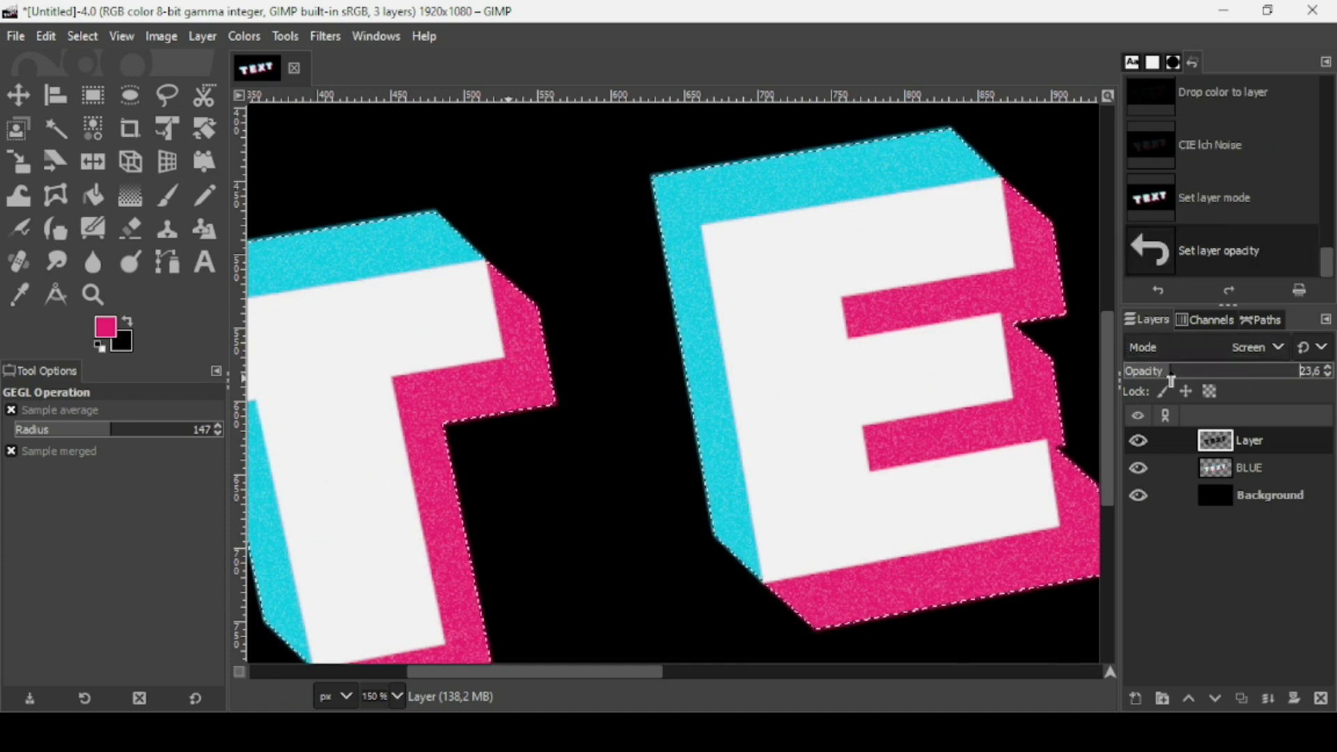
drag(1171, 379, 1166, 383)
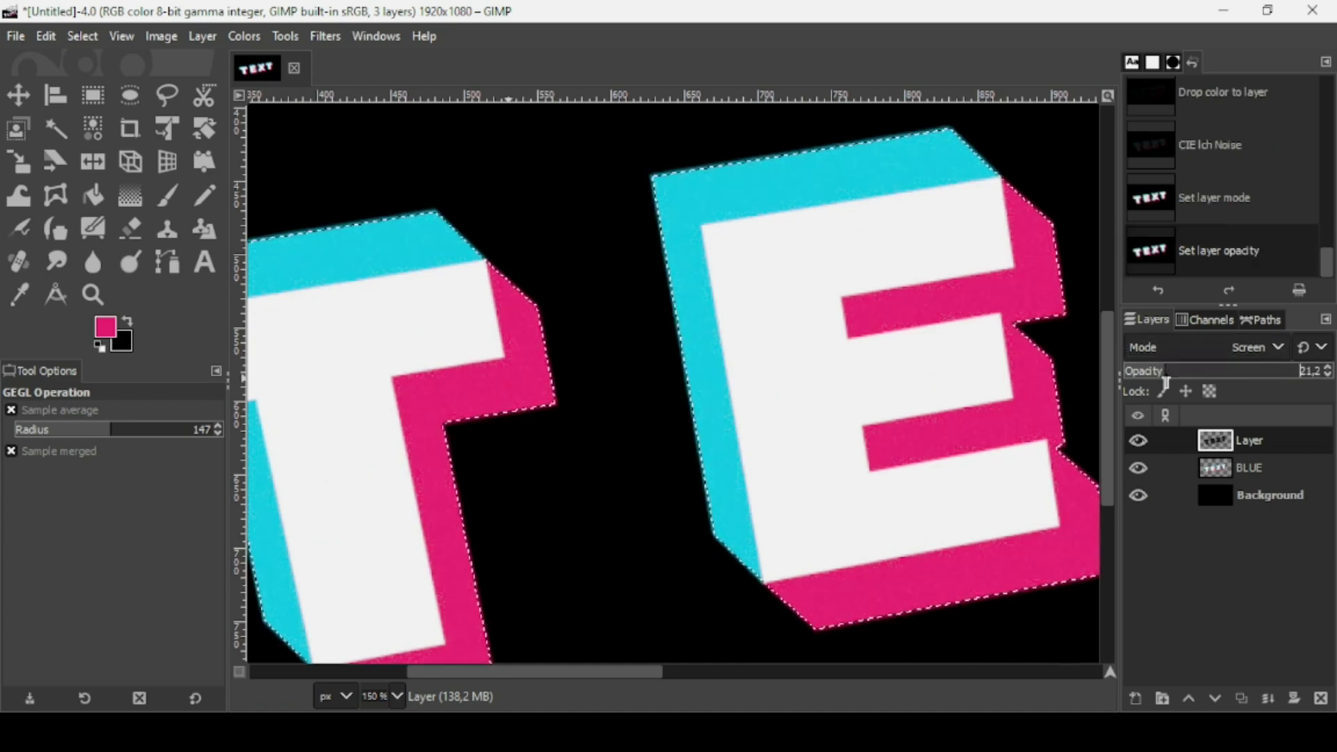
click(1229, 492)
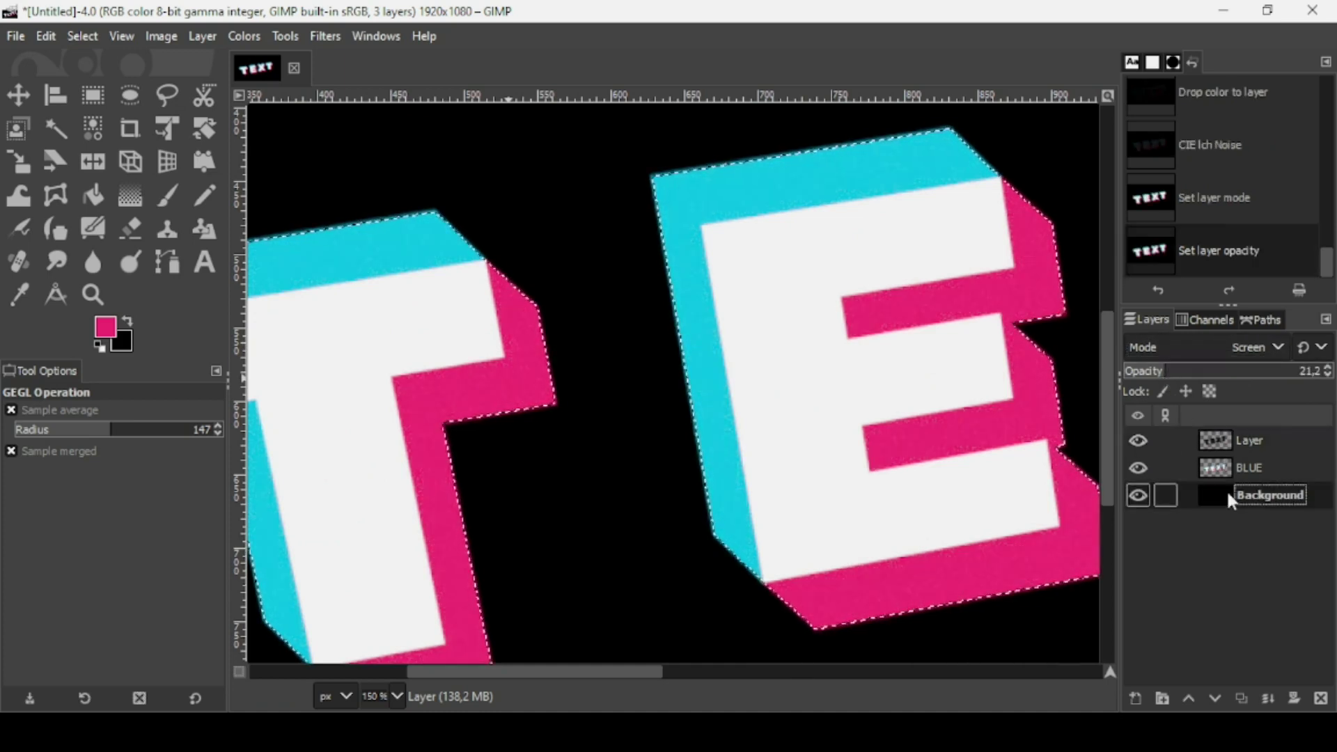
key(1)
key(minus)
key(minus)
key(minus)
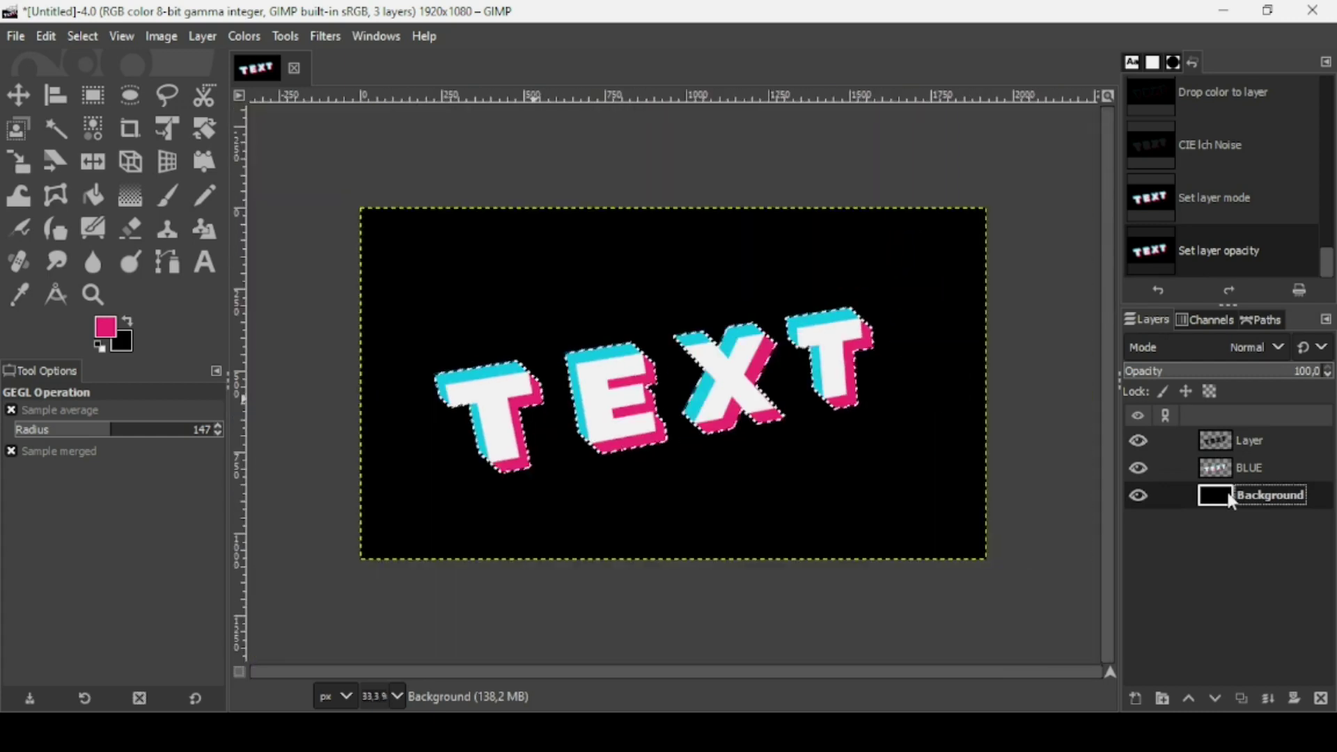
Choose Select > None, then use New from Visible on the noise layer.
click(81, 34)
click(102, 89)
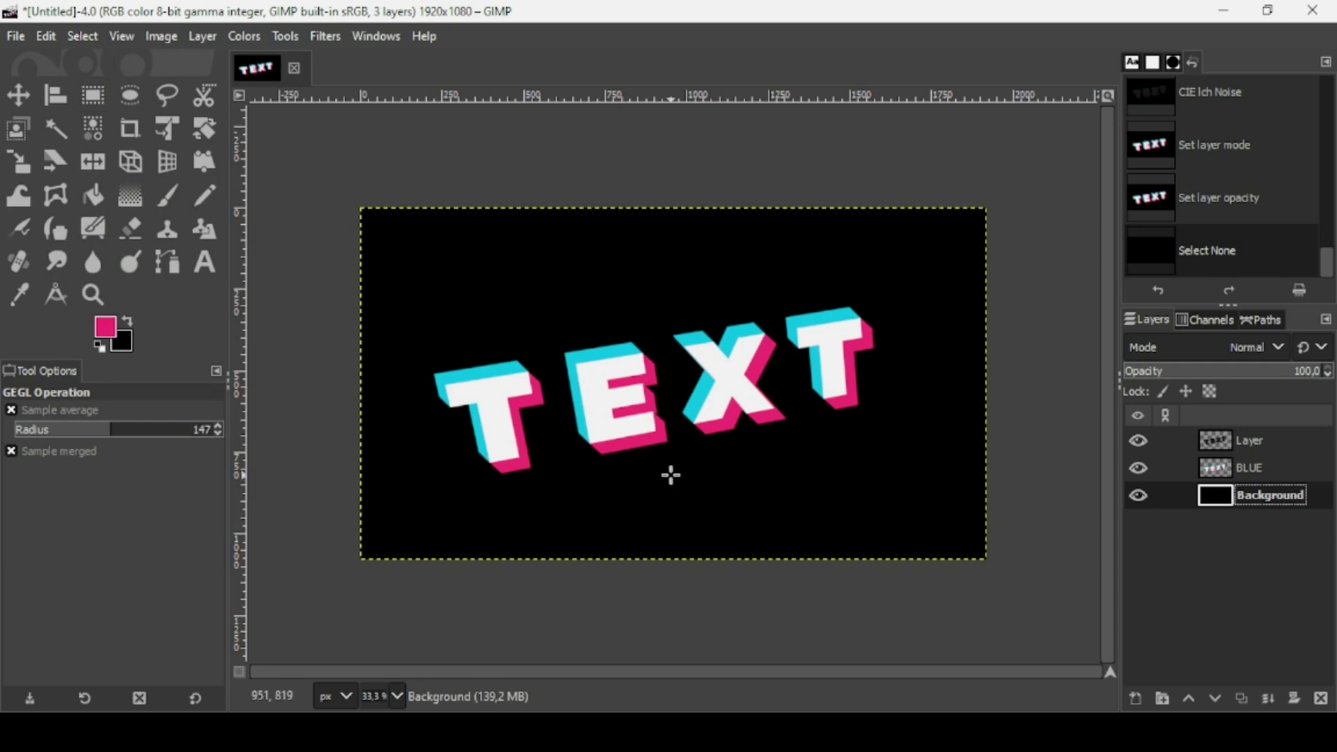
click(1222, 439)
right_click(1223, 441)
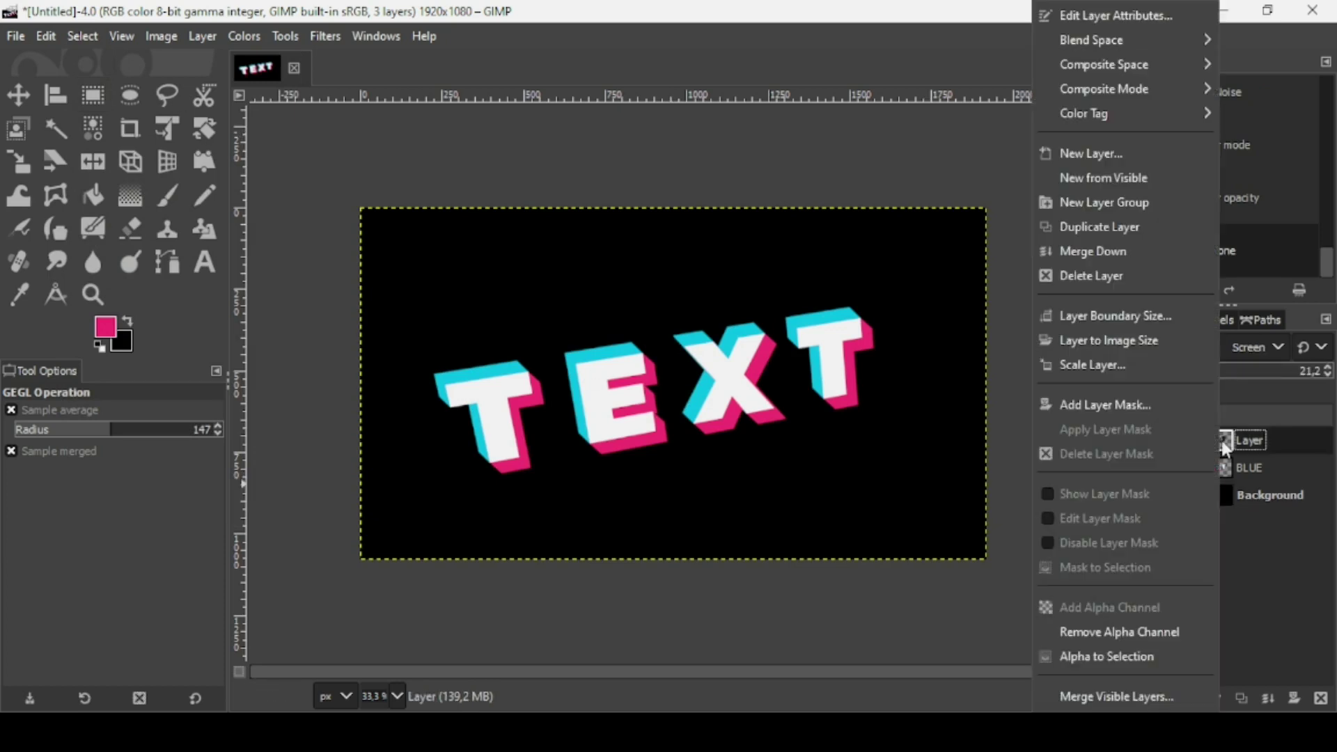
click(1127, 177)
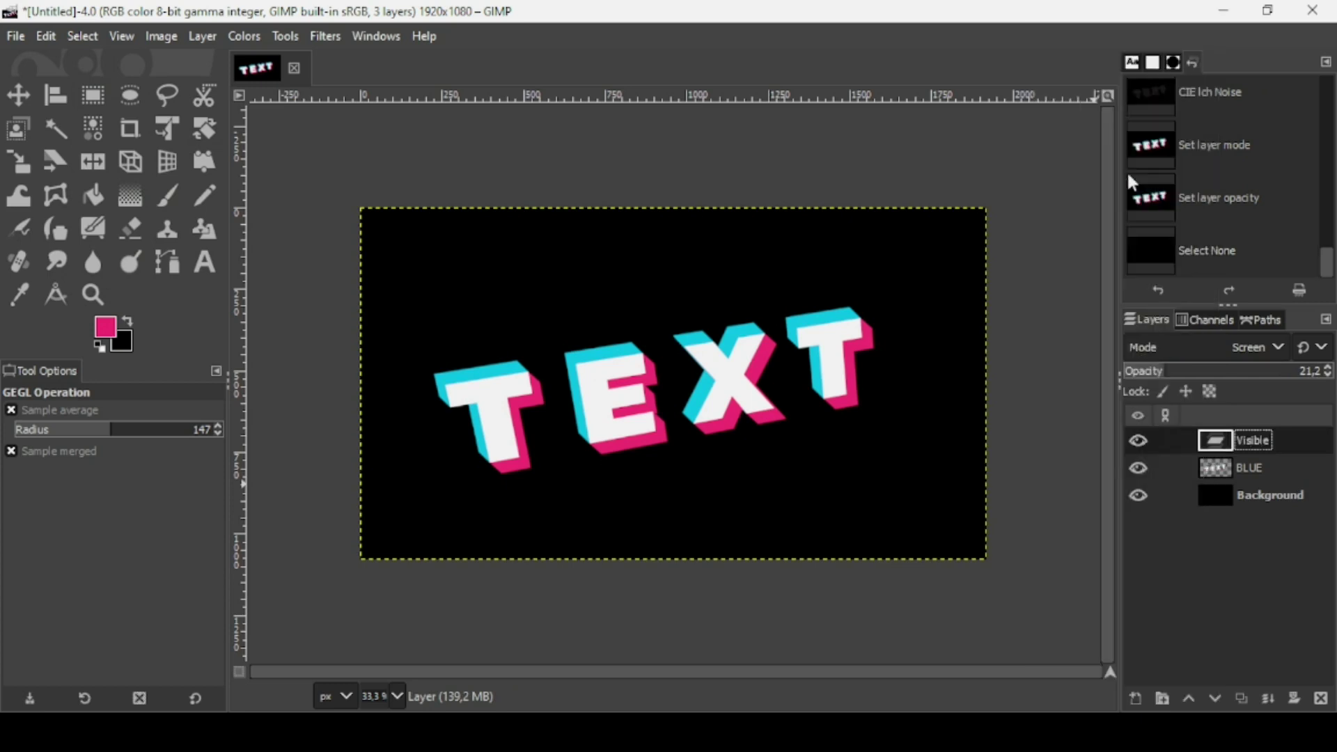